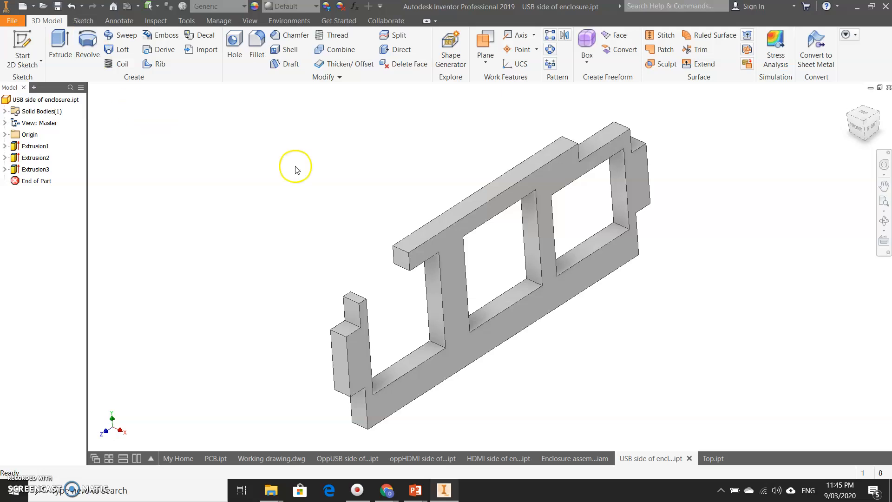
Mirror the top-edge notch cut (Extrusion3) of the USB side panel about the XZ Plane.
click(565, 40)
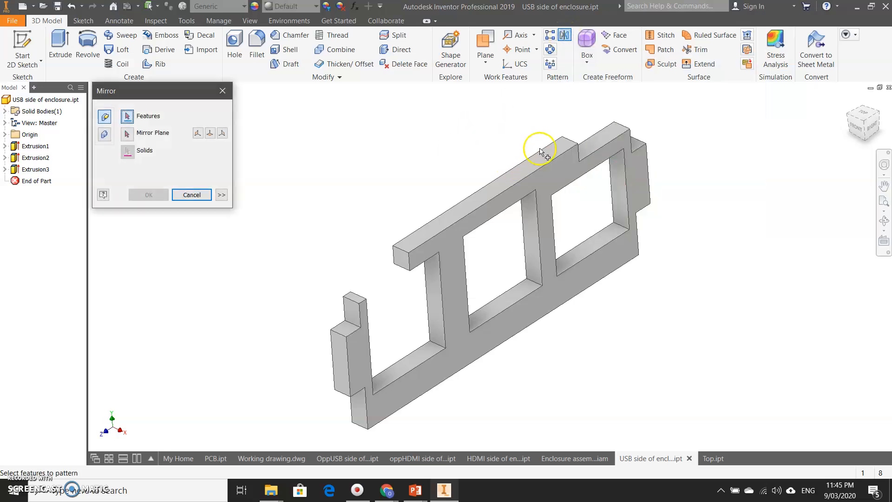
click(596, 144)
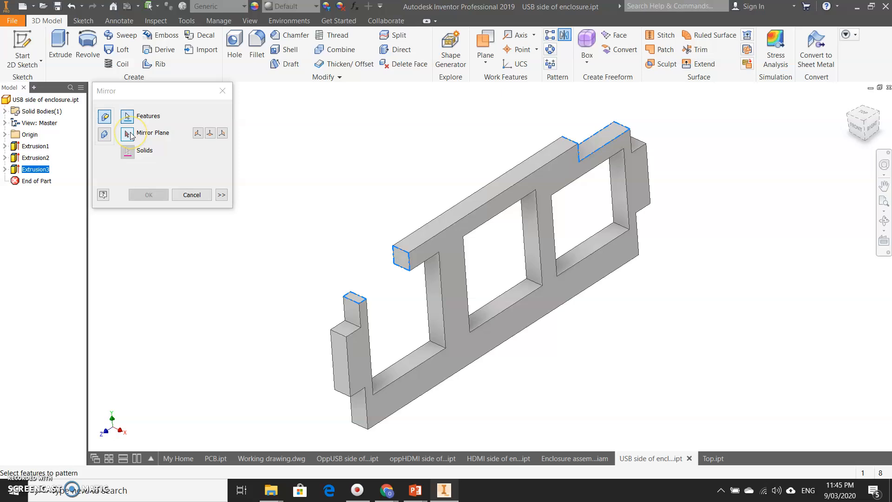
click(130, 133)
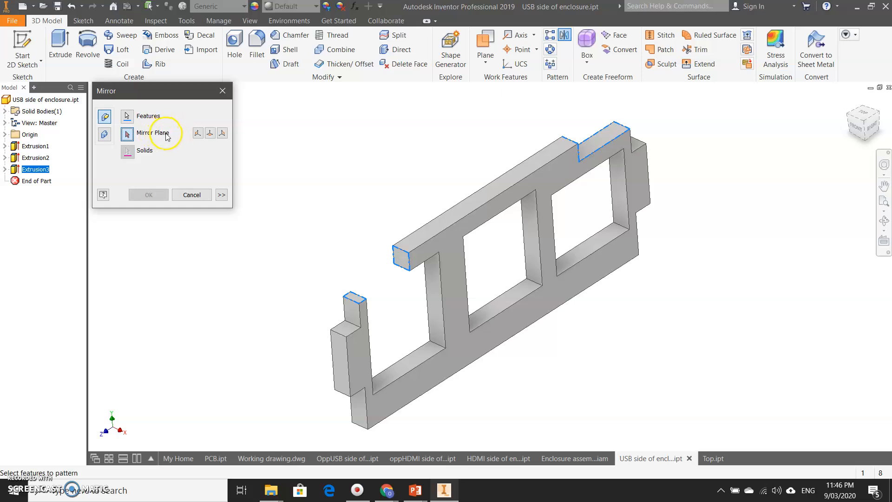
click(4, 135)
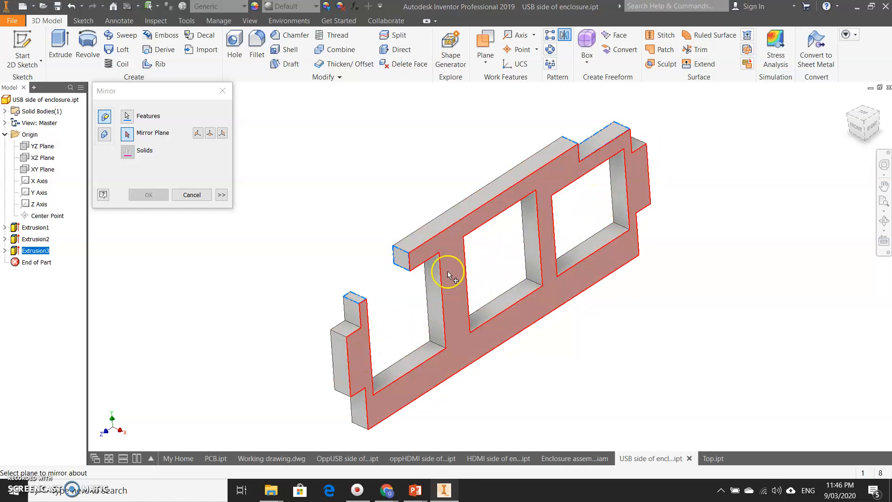
click(870, 127)
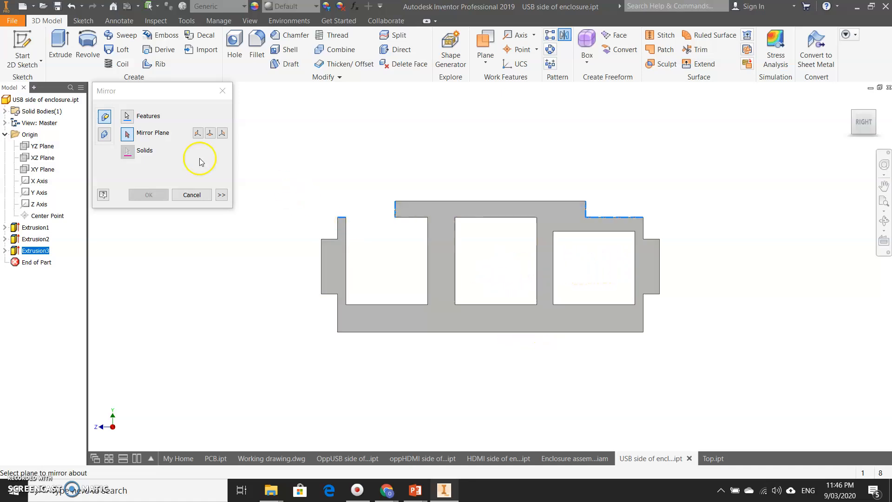
click(42, 158)
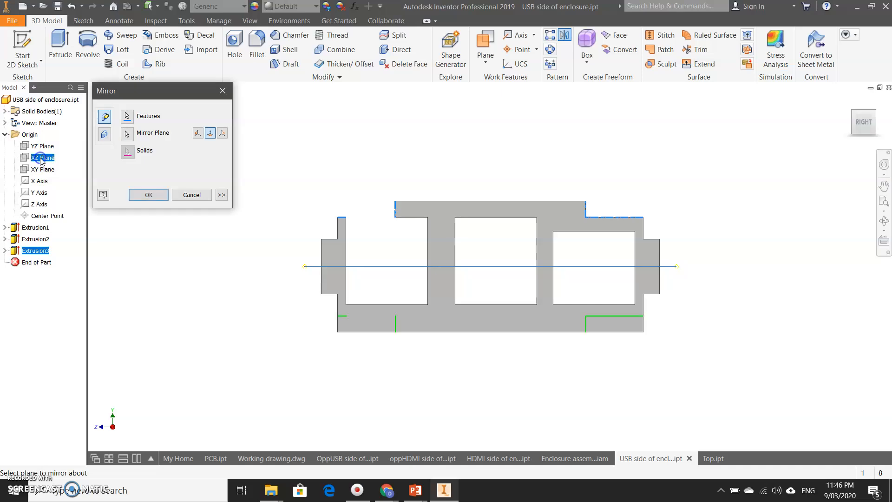
click(161, 194)
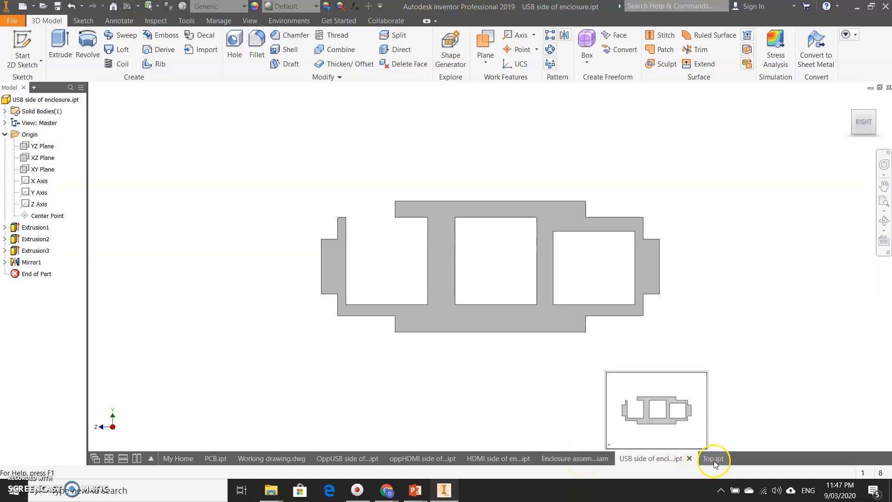
In the HDMI side of enclosure part, mirror the top-edge notch cuts (Extrusion3) about the XZ Plane.
click(502, 458)
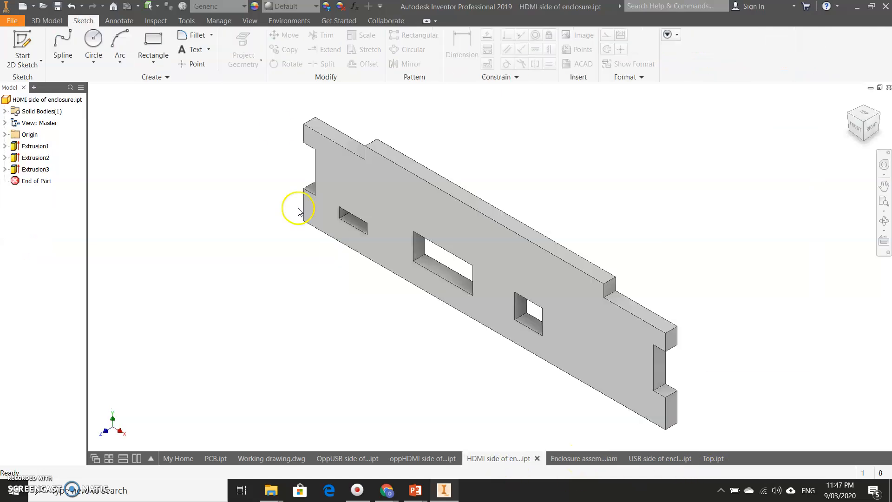
click(46, 21)
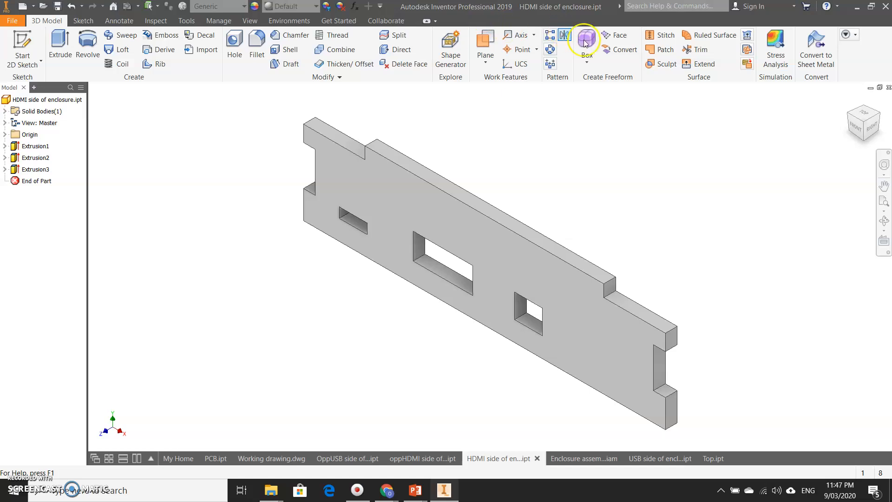
click(563, 37)
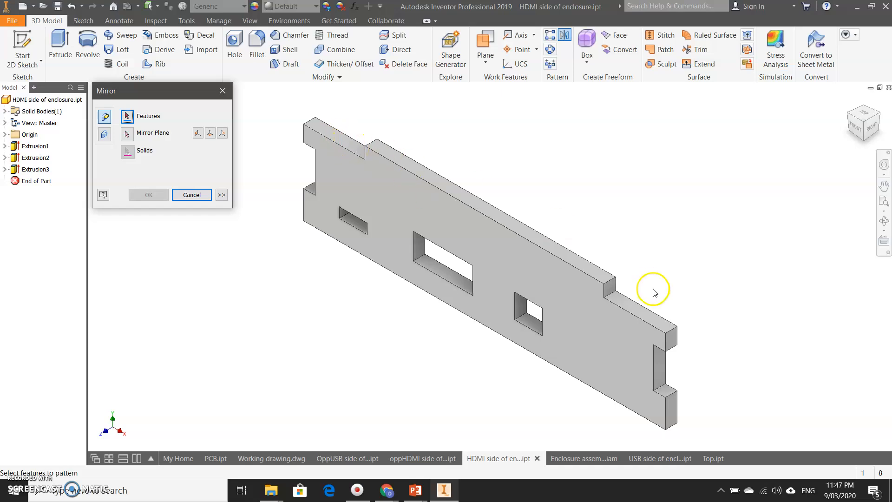
click(638, 316)
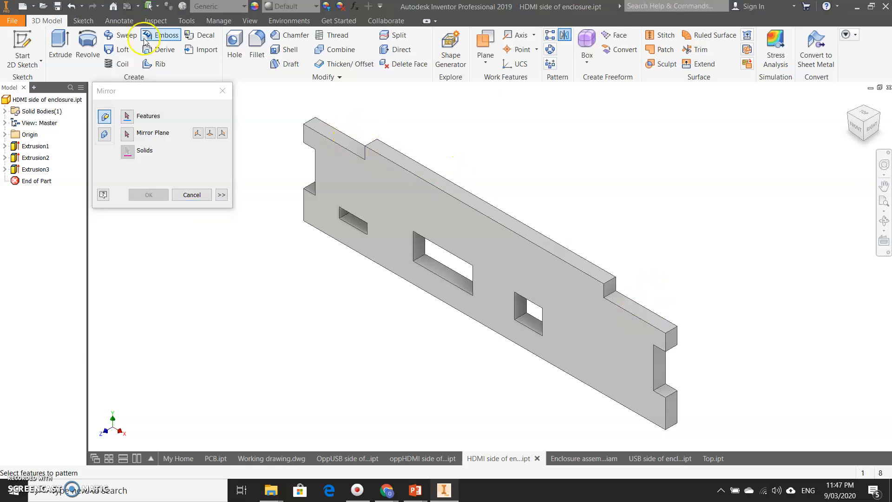
click(128, 116)
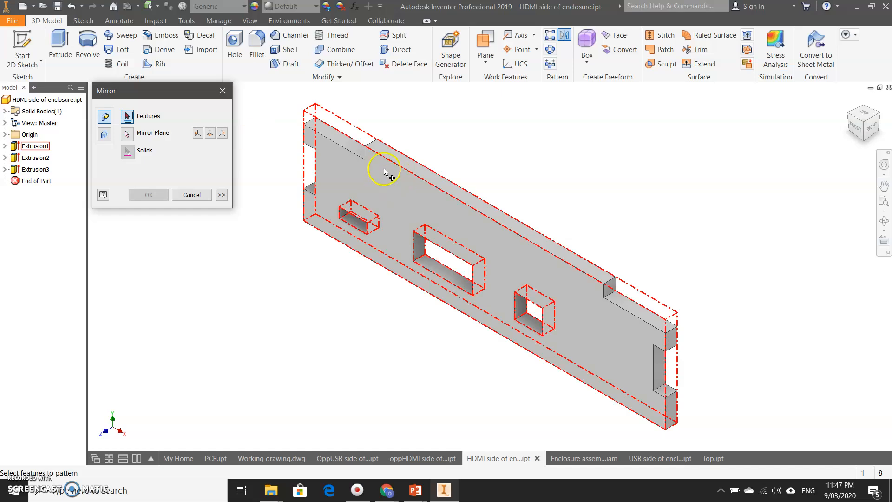
click(355, 144)
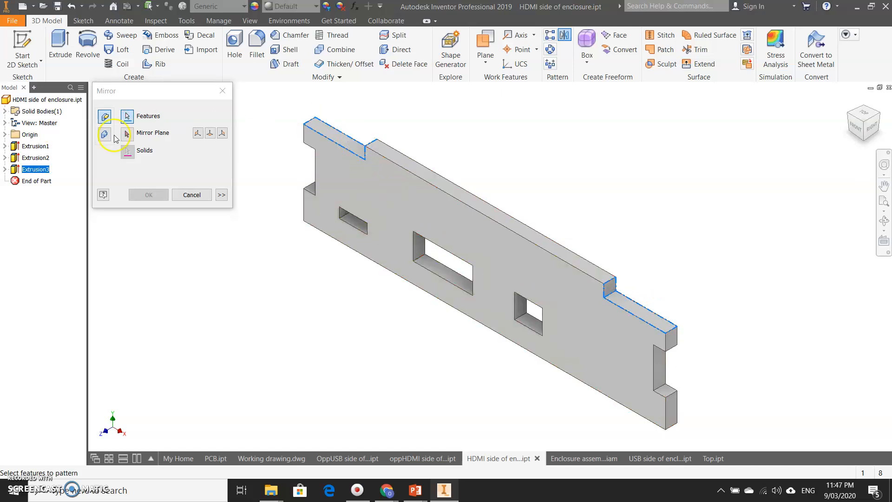
click(6, 134)
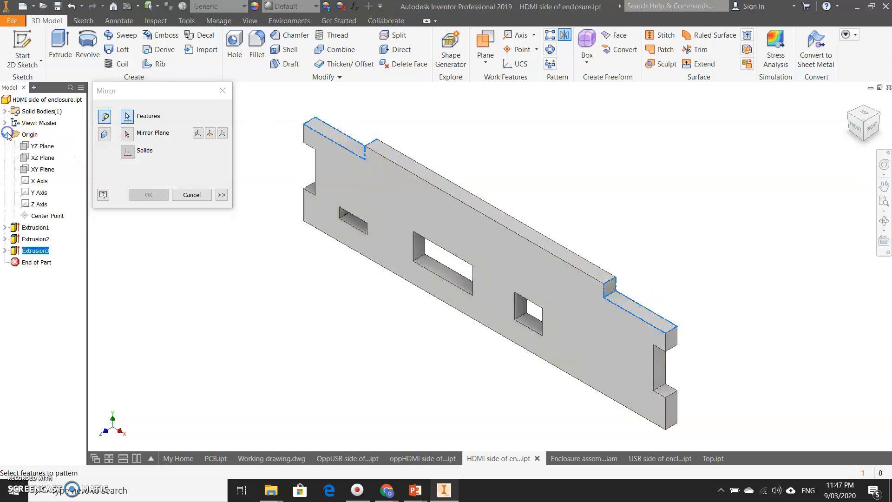
click(40, 158)
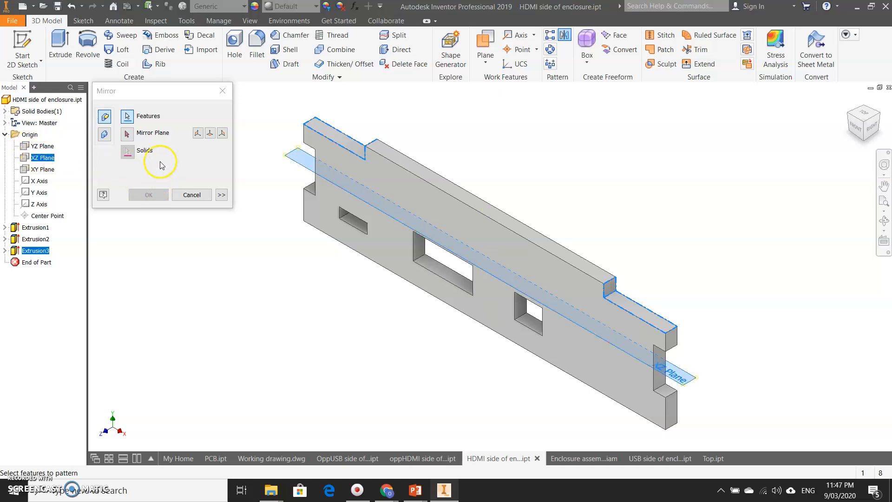
click(127, 133)
click(46, 158)
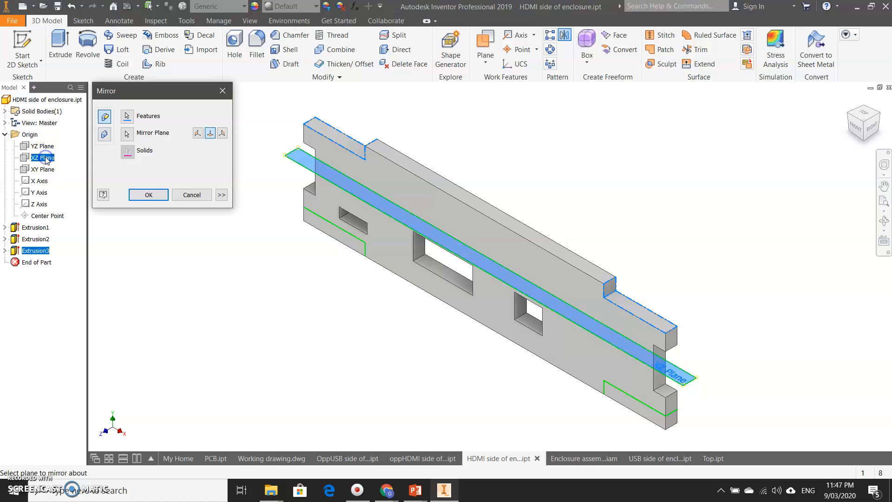
click(148, 194)
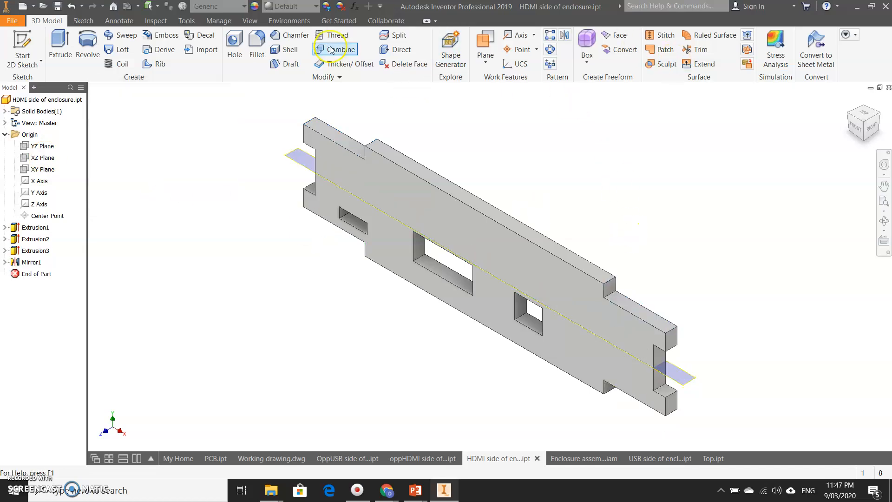
In the oppHDMI side of enclosure part, mirror the top-edge notch cuts (Extrusion3) about the XZ Plane.
click(425, 458)
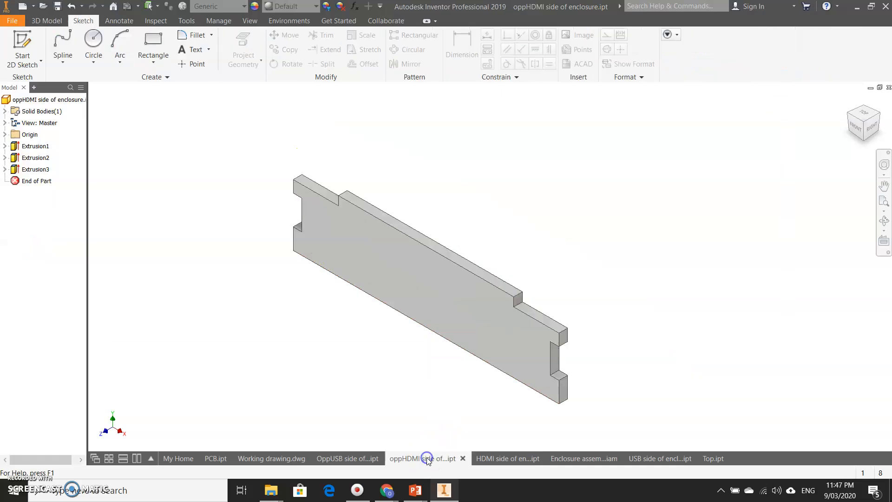
click(49, 20)
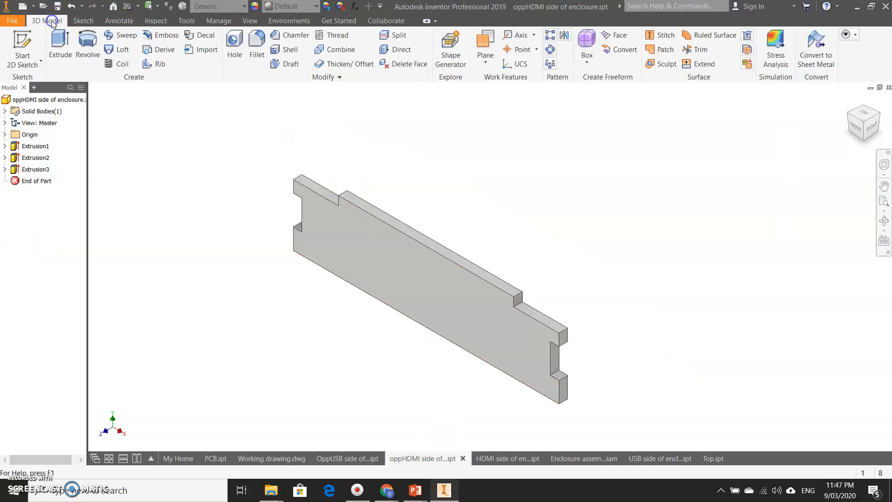
click(565, 35)
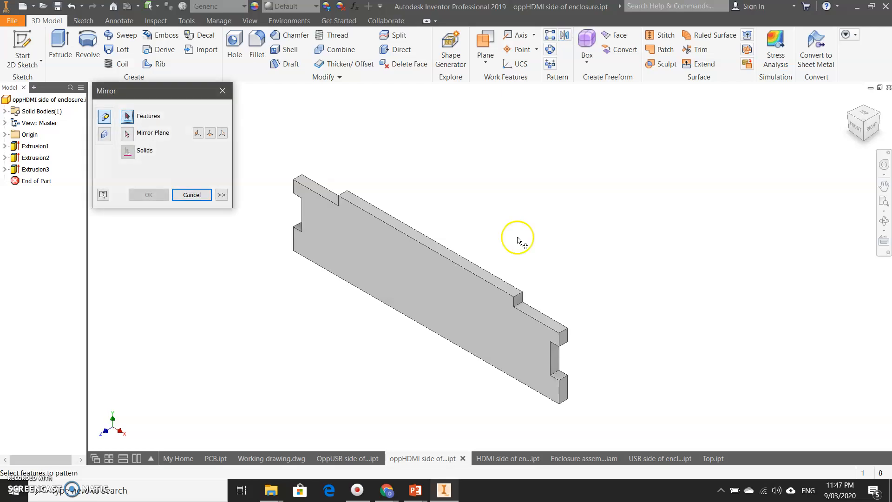
click(523, 308)
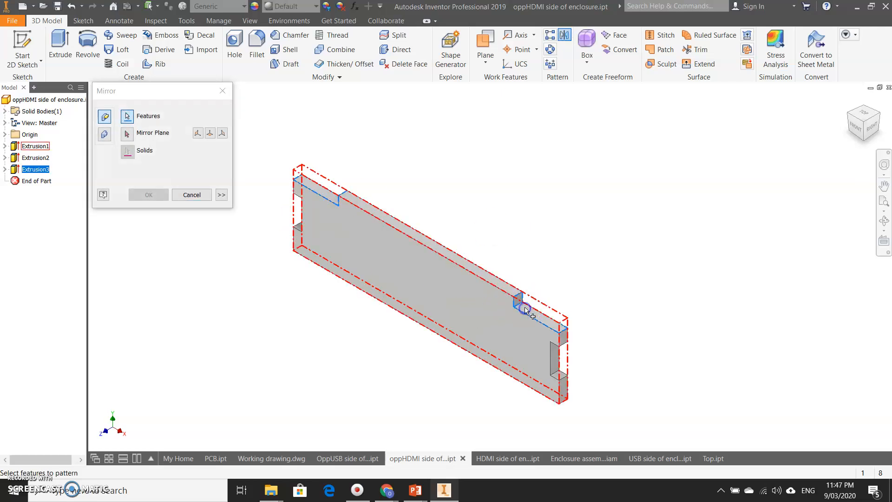
click(5, 134)
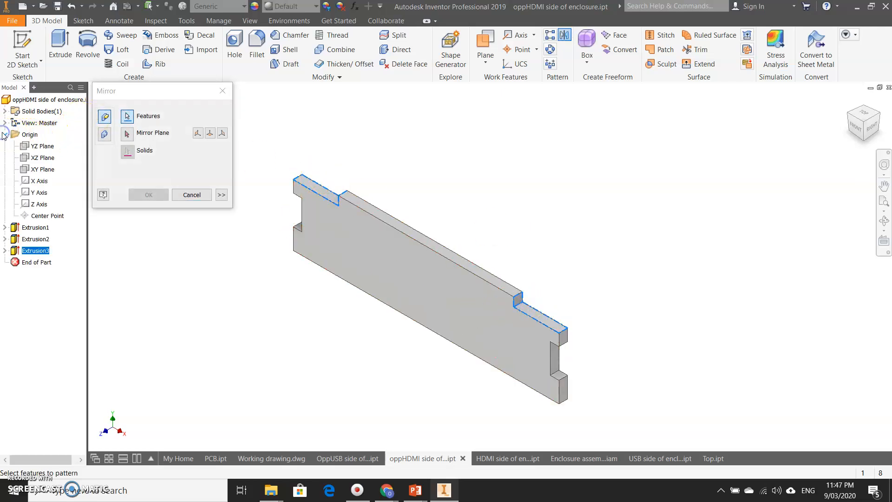
click(32, 158)
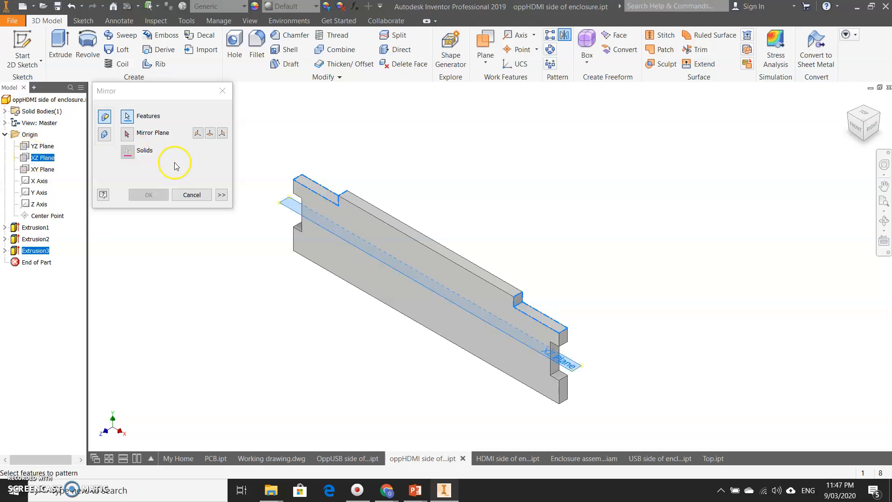
click(39, 158)
click(149, 194)
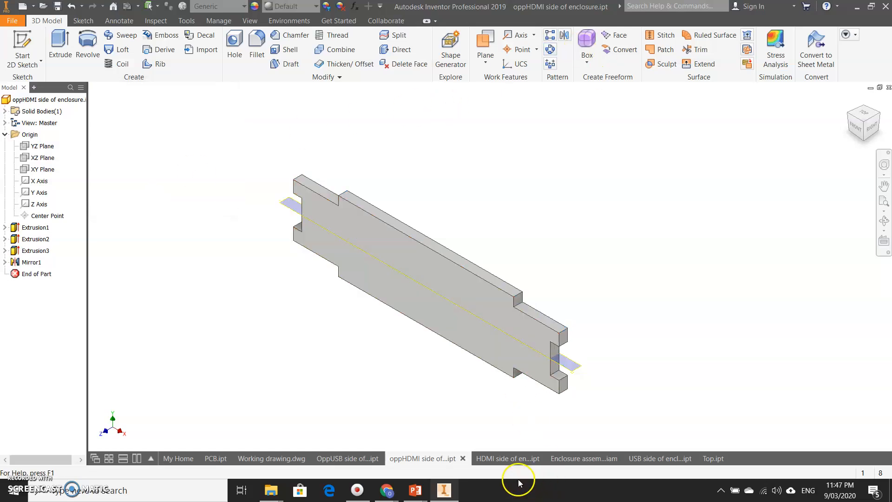
In the OppUSB side of enclosure part, mirror the top-edge notch cuts (Extrusion3) about the XZ Plane.
click(355, 458)
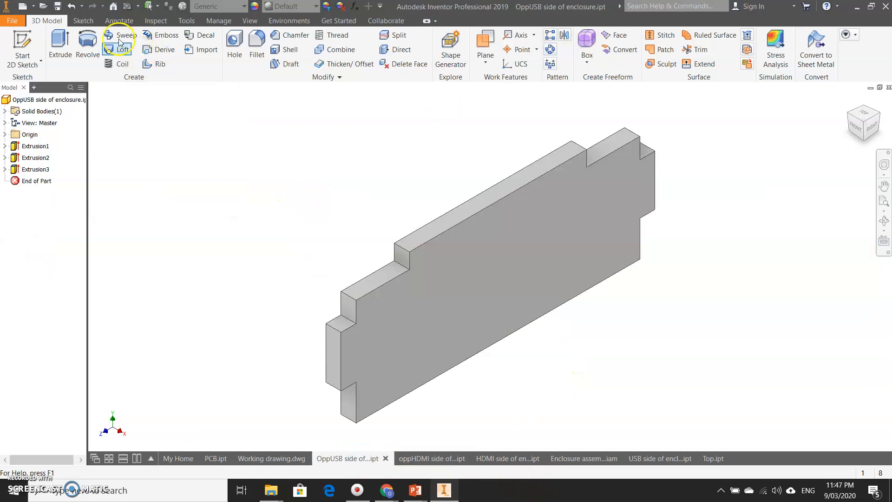
click(564, 36)
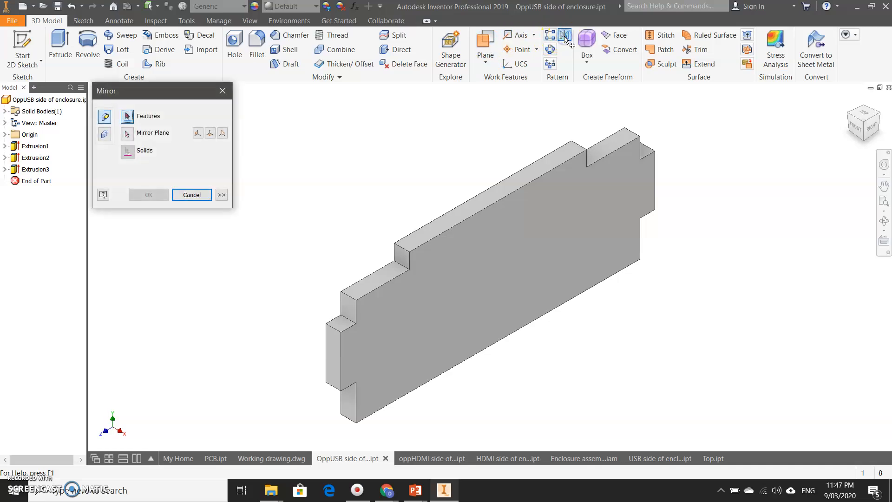
click(394, 270)
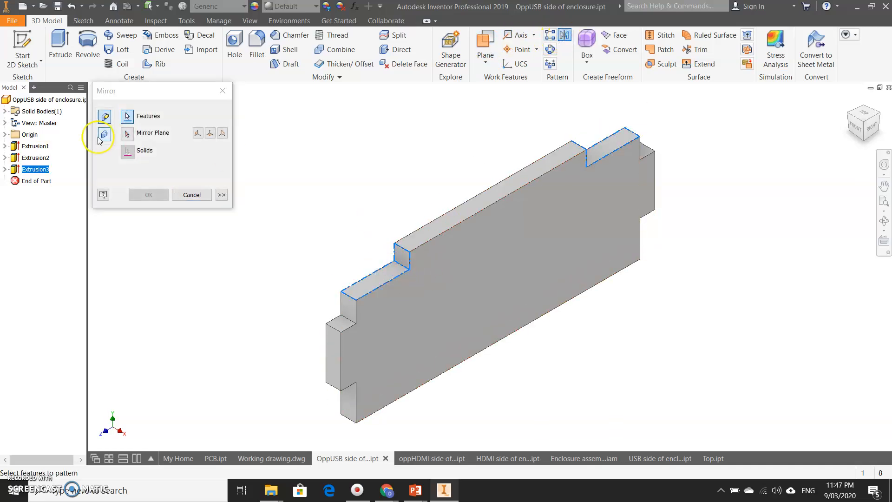
click(6, 134)
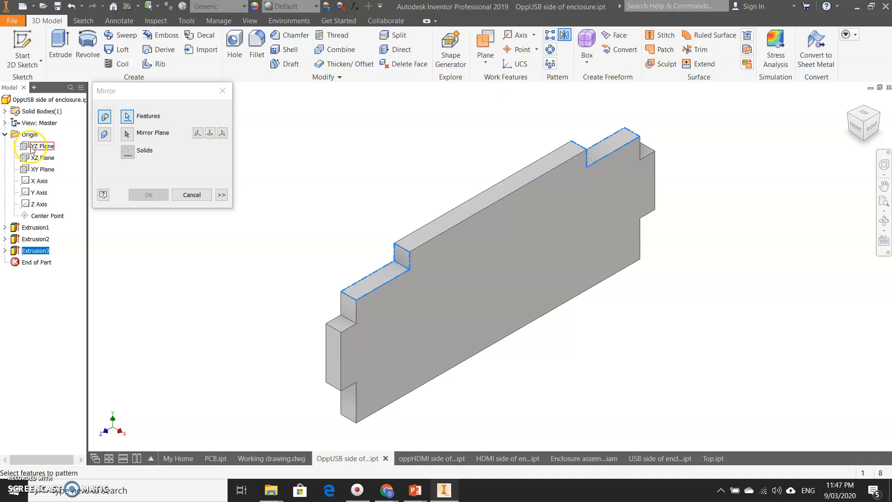
click(38, 157)
click(125, 134)
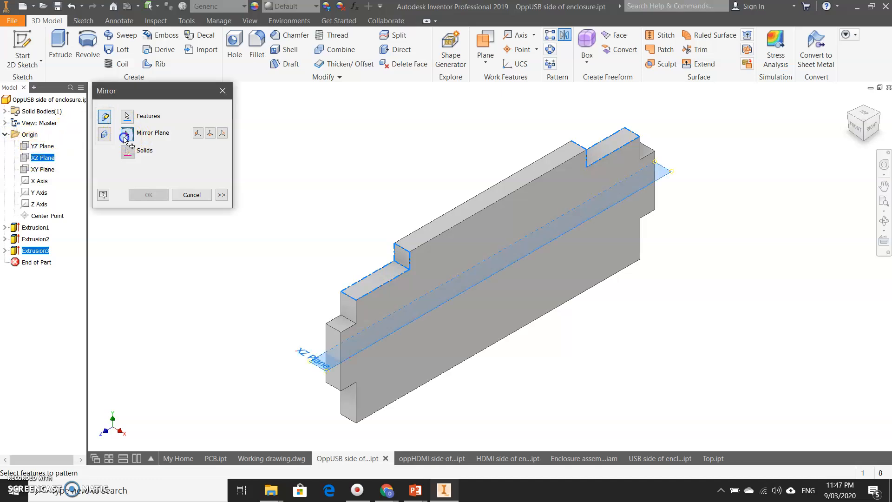
click(47, 158)
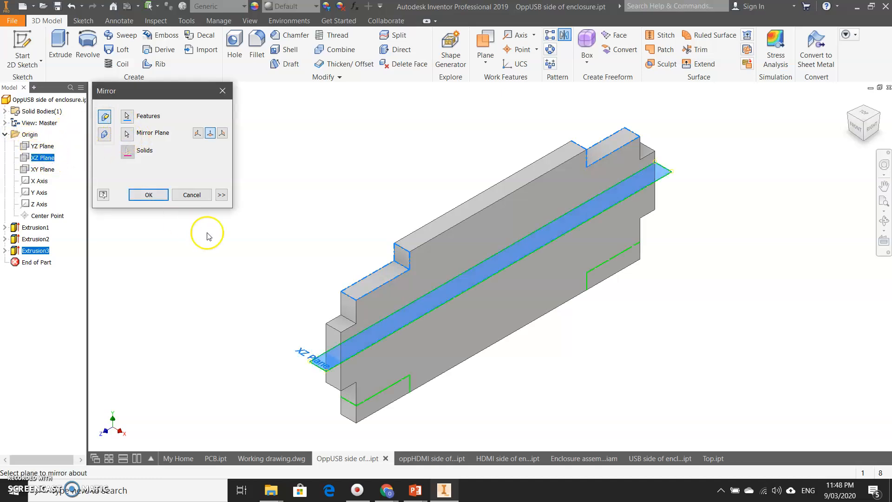
click(148, 194)
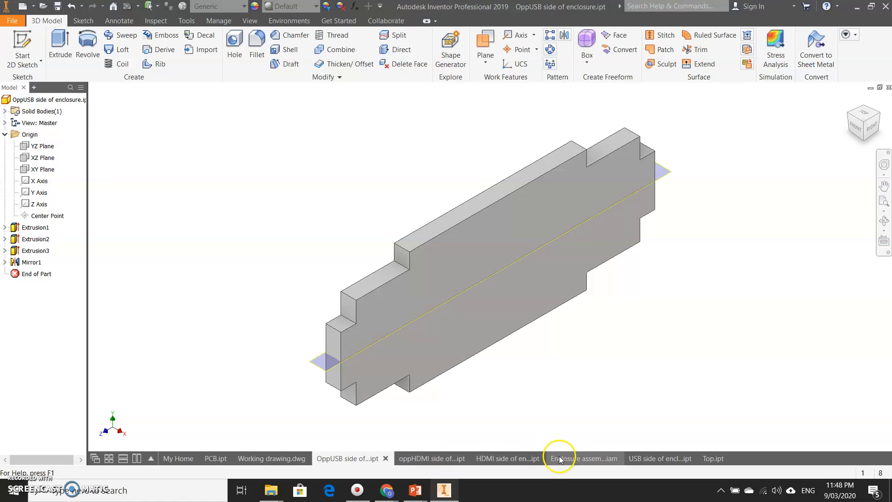
Return to the Enclosure assembly document showing all four sides fitted around the PCB.
click(587, 459)
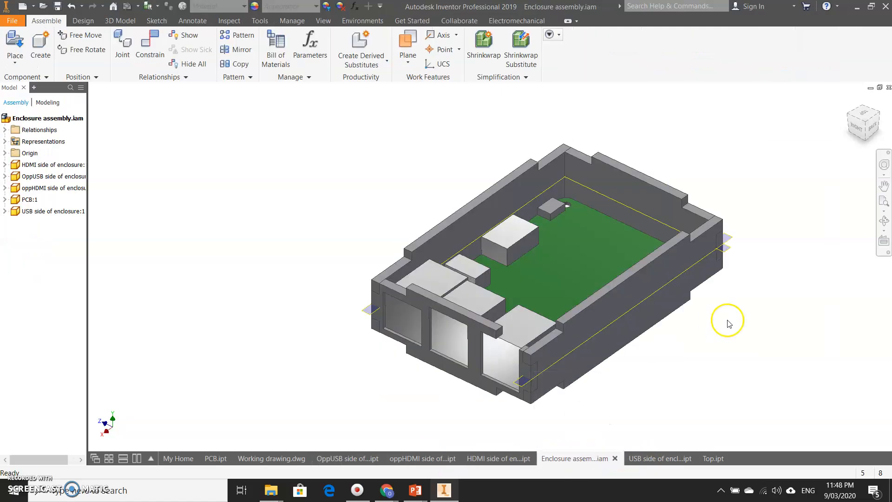
mouse_move(853, 134)
mouse_down()
mouse_move(857, 93)
mouse_move(864, 399)
mouse_move(868, 139)
mouse_move(858, 133)
mouse_up()
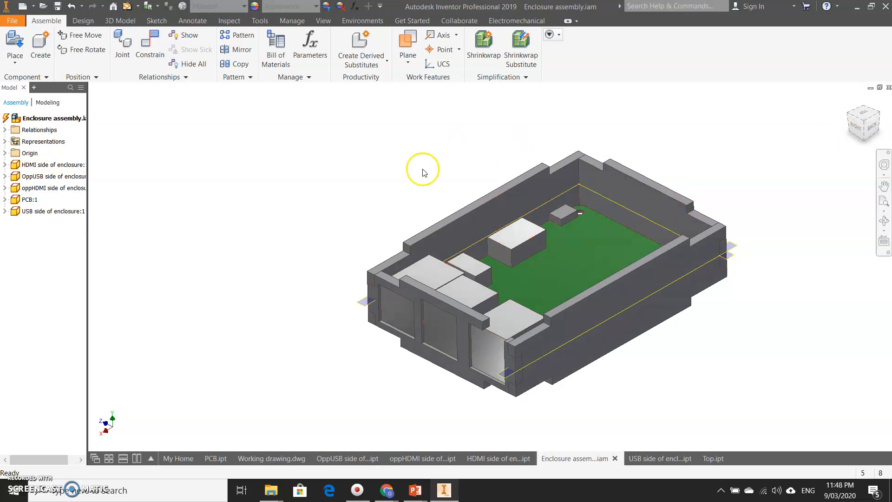
click(15, 42)
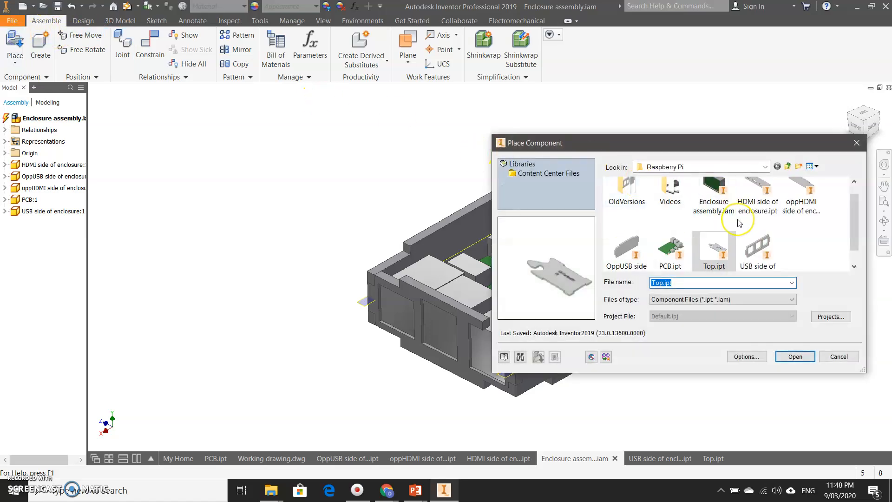
scroll(740, 223, down, 1)
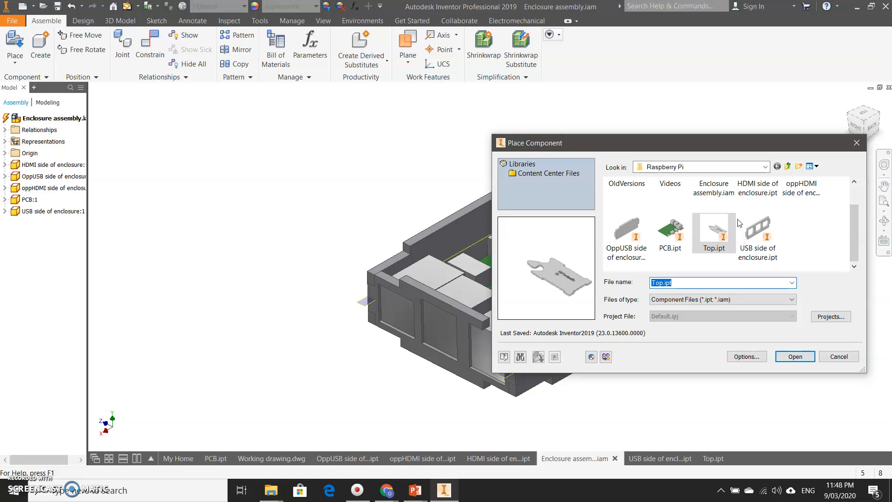
click(730, 227)
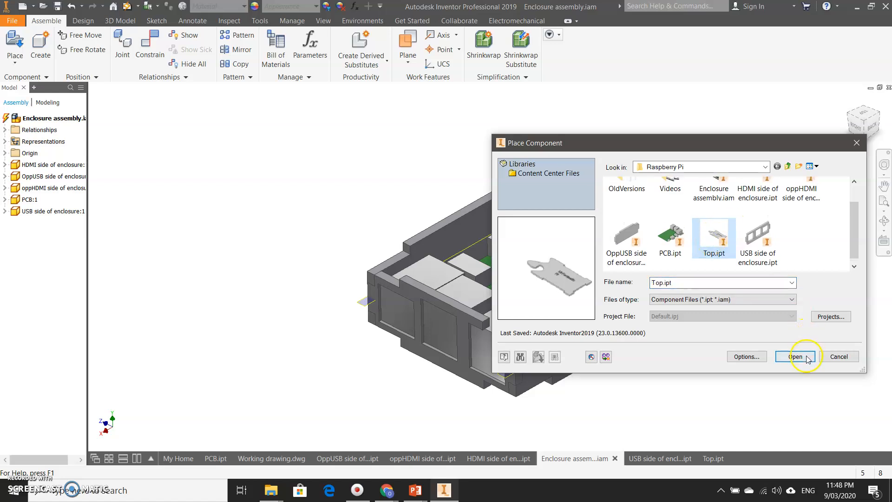
click(795, 356)
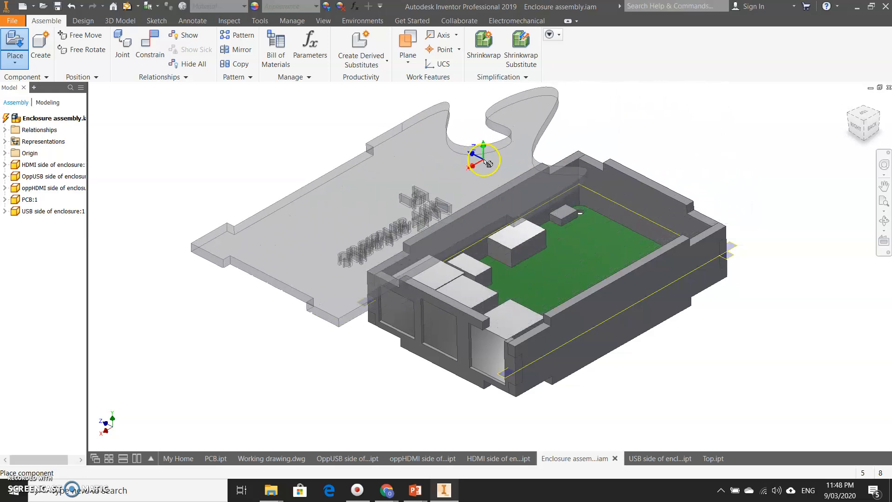
key(Escape)
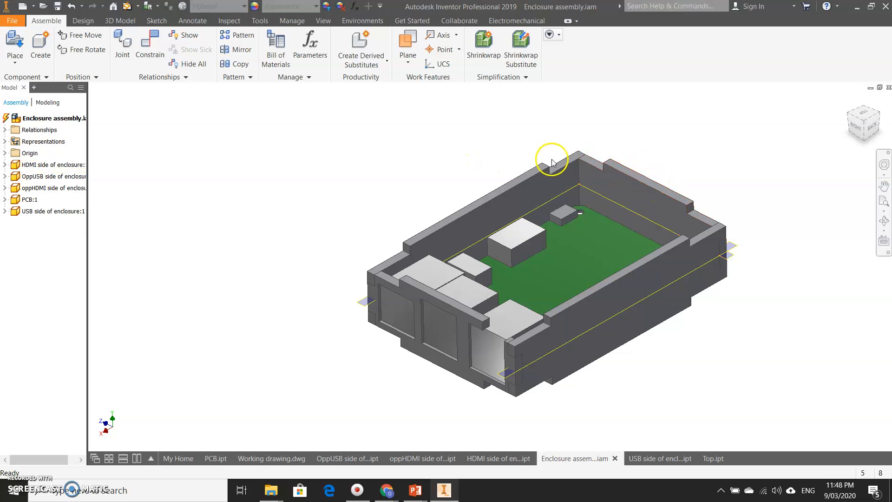
Place one instance of Top.ipt in the assembly, above the enclosure sides.
click(15, 42)
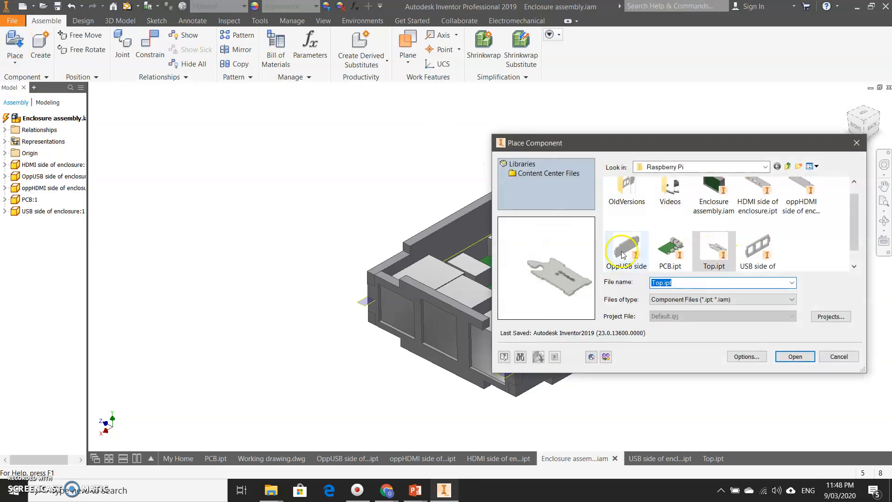
click(794, 356)
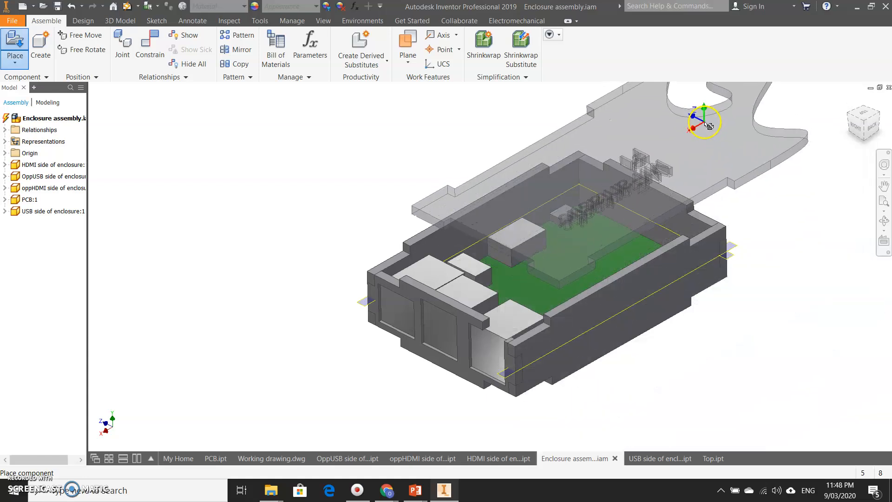
click(705, 123)
key(Escape)
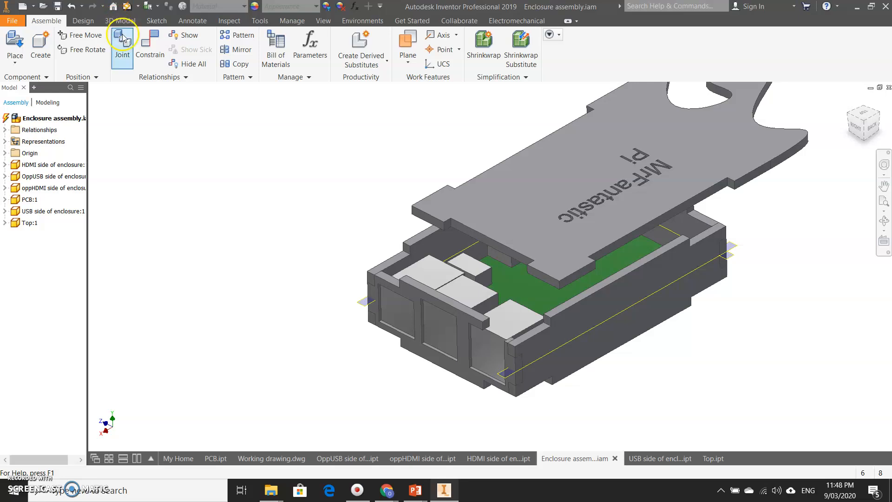
Constrain the end face of the top's tab flush with the outer face of the USB side, with 0 mm offset.
click(152, 43)
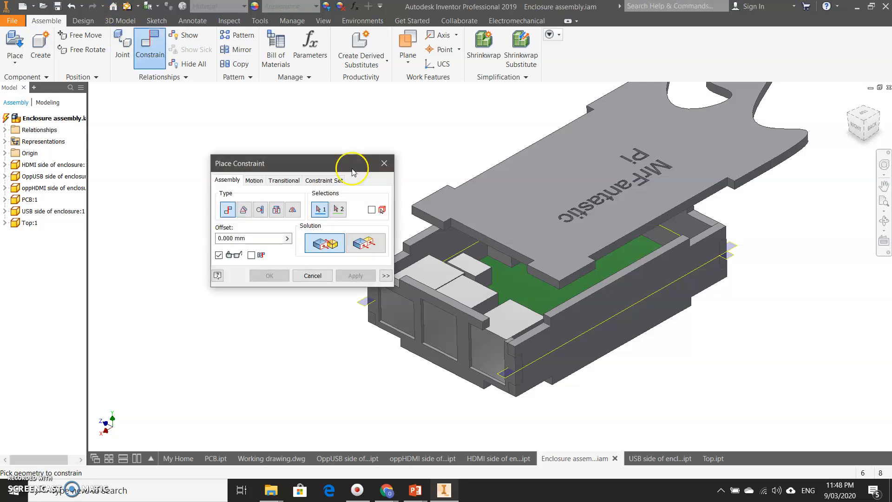
scroll(562, 286, up, 5)
click(555, 285)
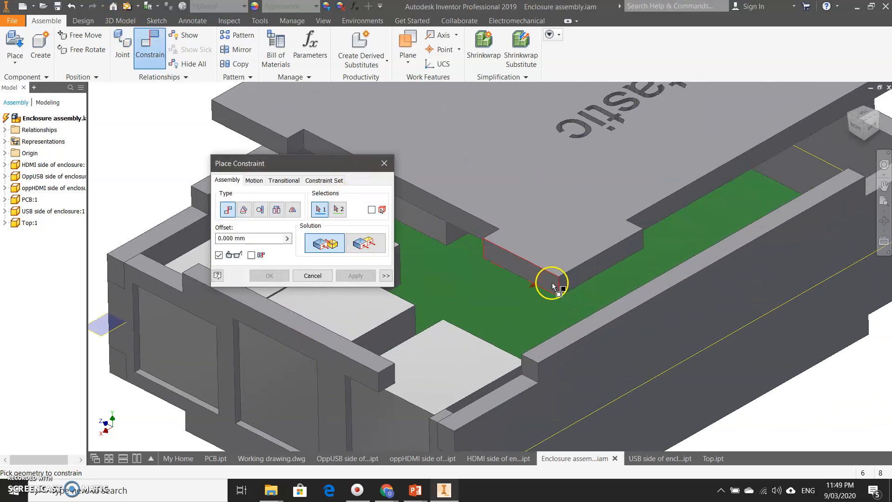
click(338, 368)
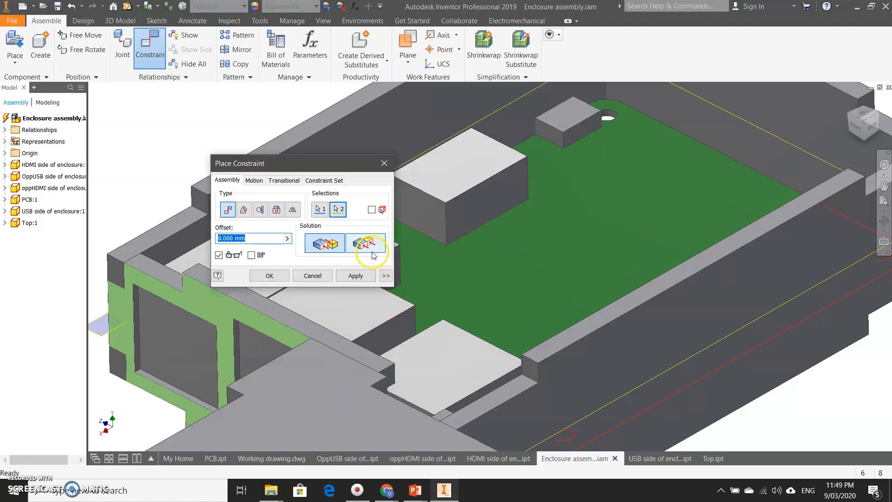
click(372, 244)
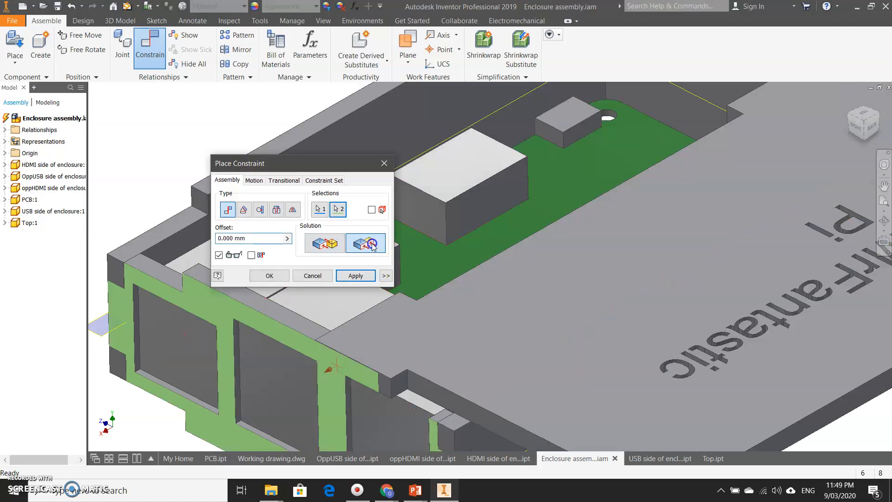
click(356, 275)
Constrain the top's long-side tab face flush with the outer face of the oppHDMI side, with 0 mm offset.
scroll(472, 199, down, 2)
scroll(472, 198, down, 2)
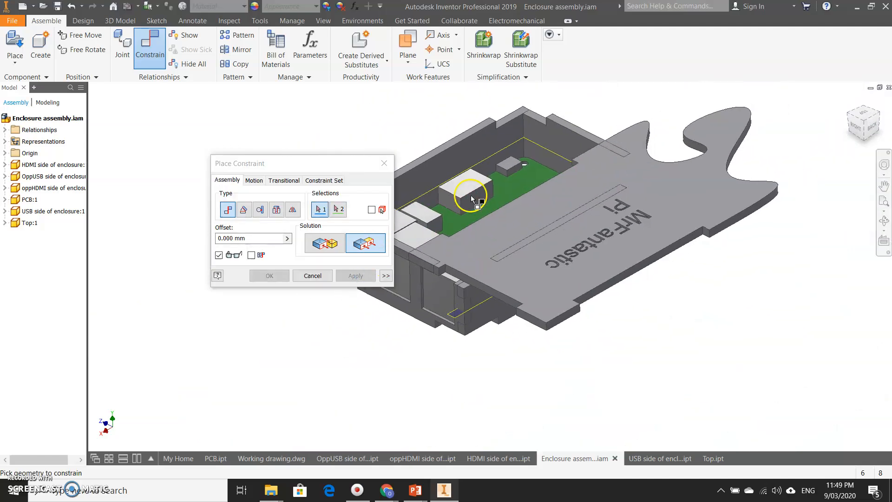
click(561, 321)
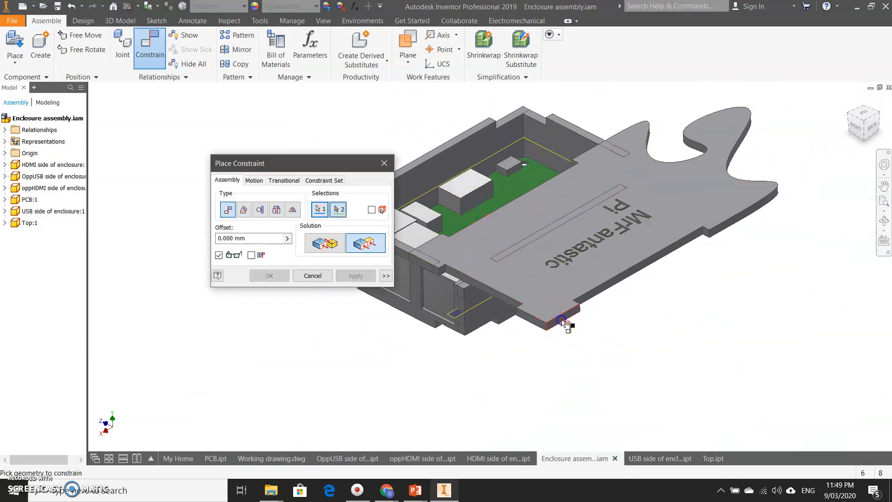
click(476, 293)
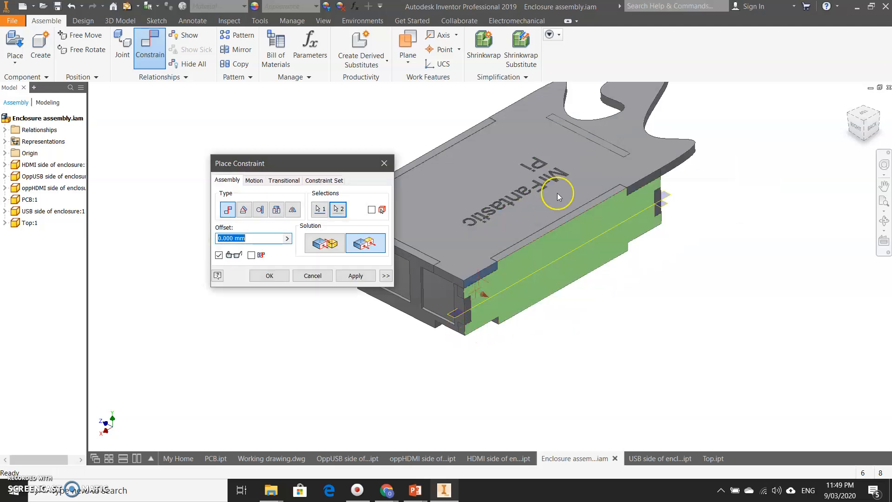
click(356, 275)
Finish placing constraints and lift the top clear above the enclosure sides.
click(478, 239)
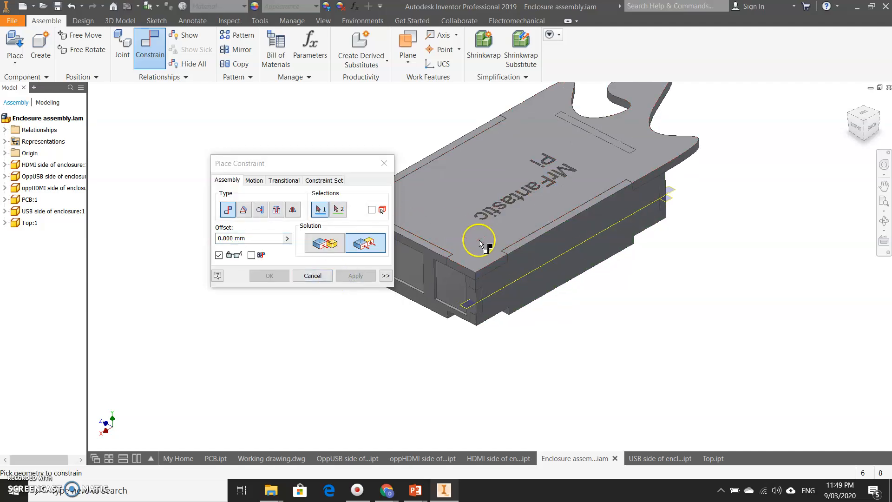
scroll(479, 243, down, 2)
click(322, 275)
drag(477, 249, 461, 137)
click(281, 313)
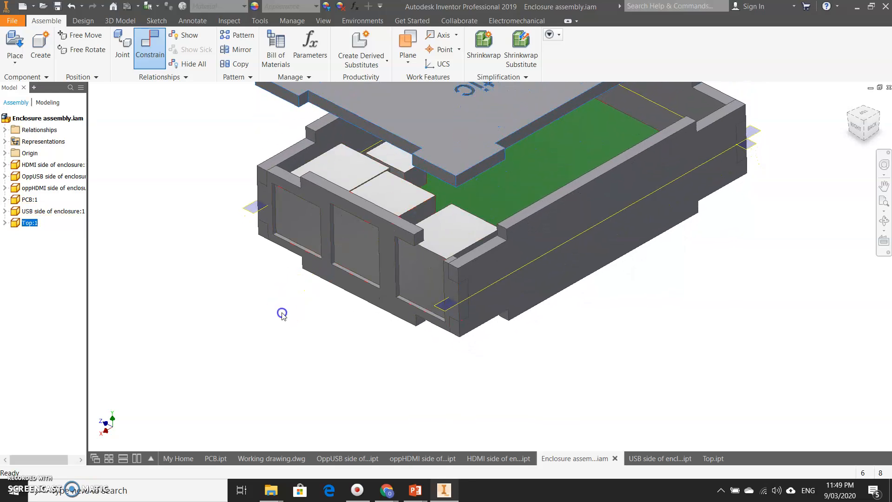
Mate the underside of the top with the upward-facing notch face of the oppHDMI side, with 0 mm offset.
click(862, 129)
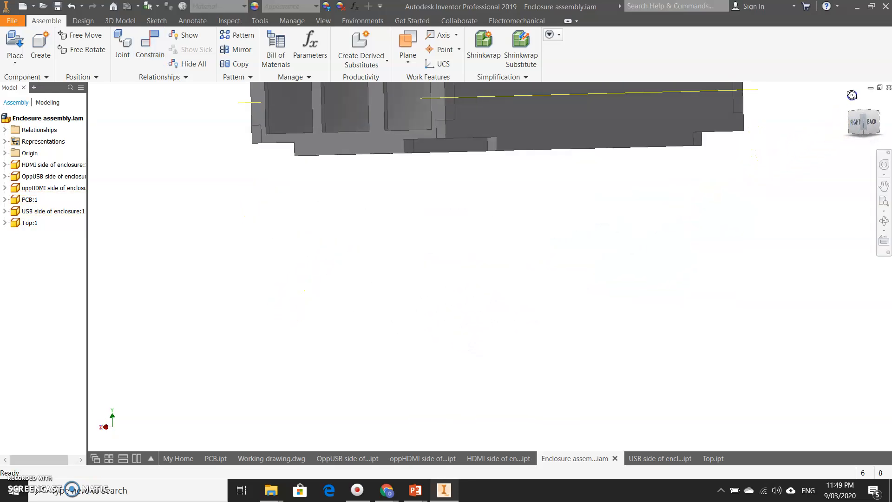
click(857, 128)
scroll(713, 284, down, 3)
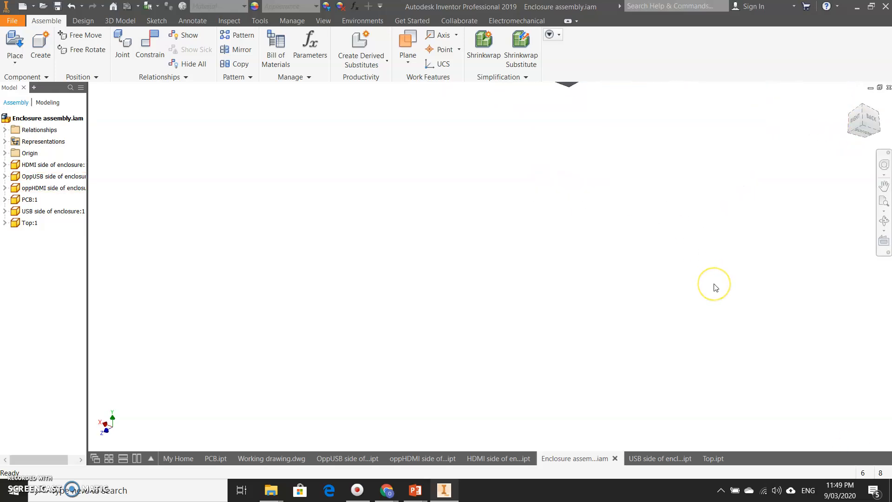
scroll(700, 190, up, 5)
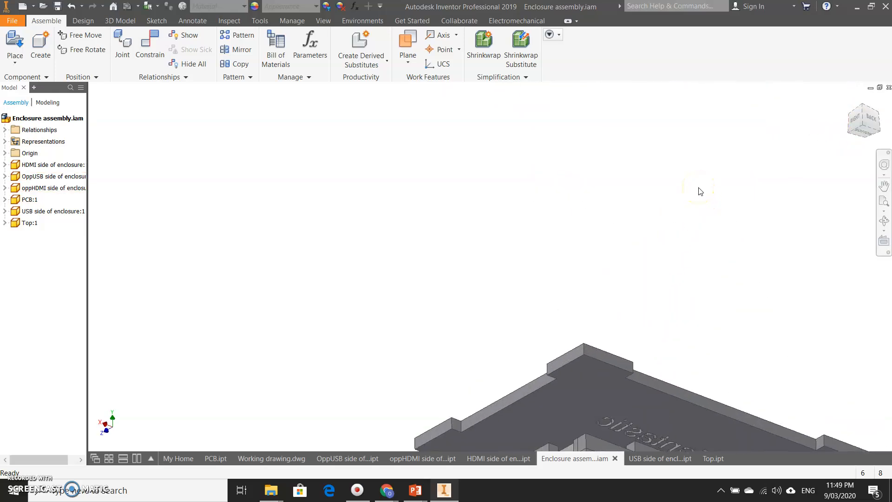
click(148, 49)
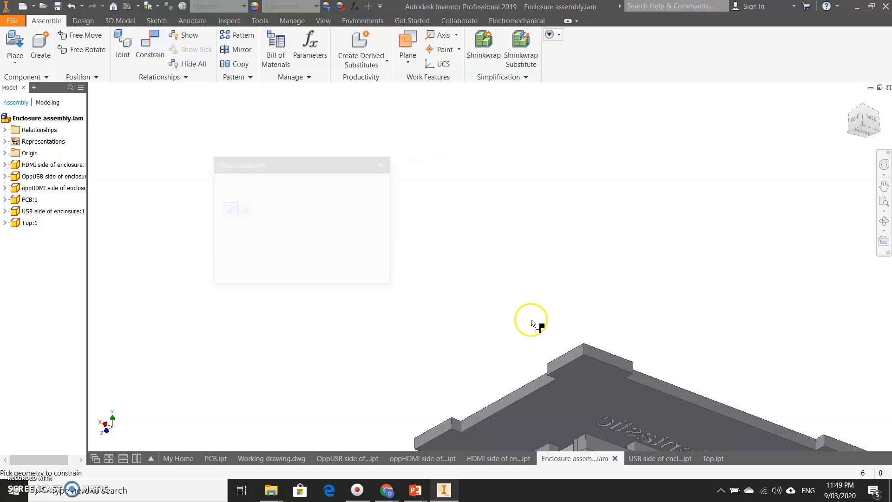
click(589, 399)
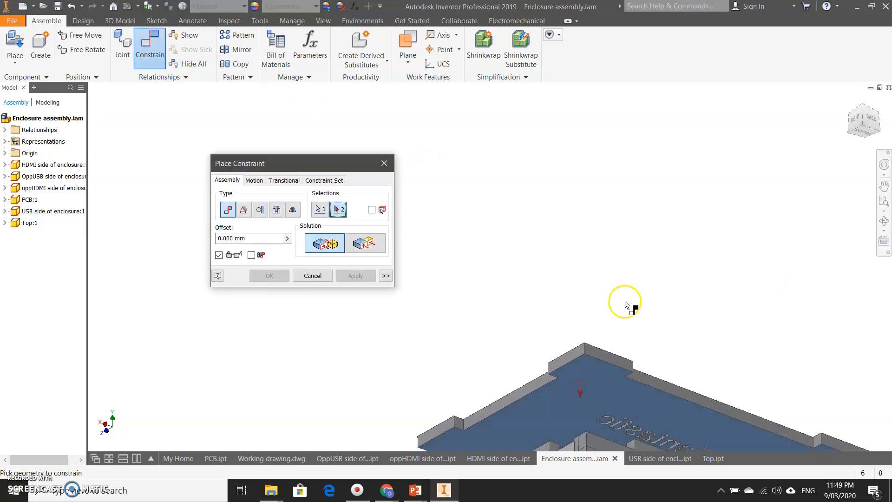
scroll(624, 301, down, 3)
click(859, 138)
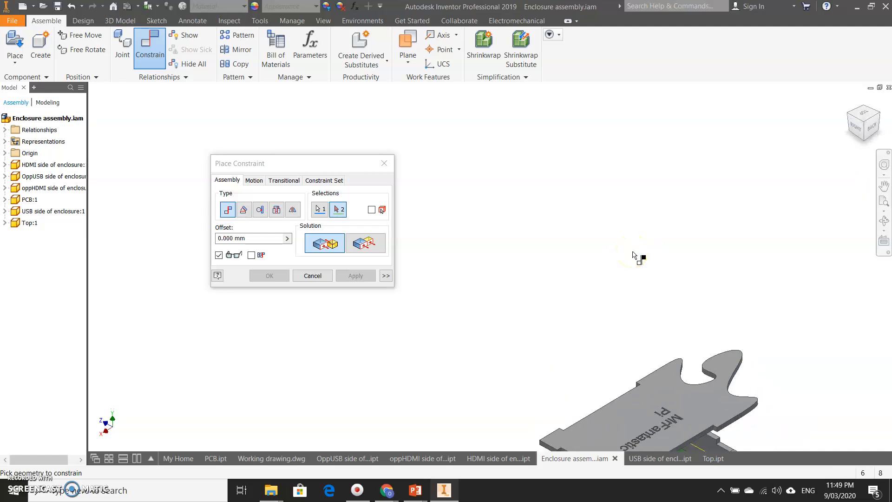
scroll(630, 383, up, 2)
scroll(629, 384, up, 3)
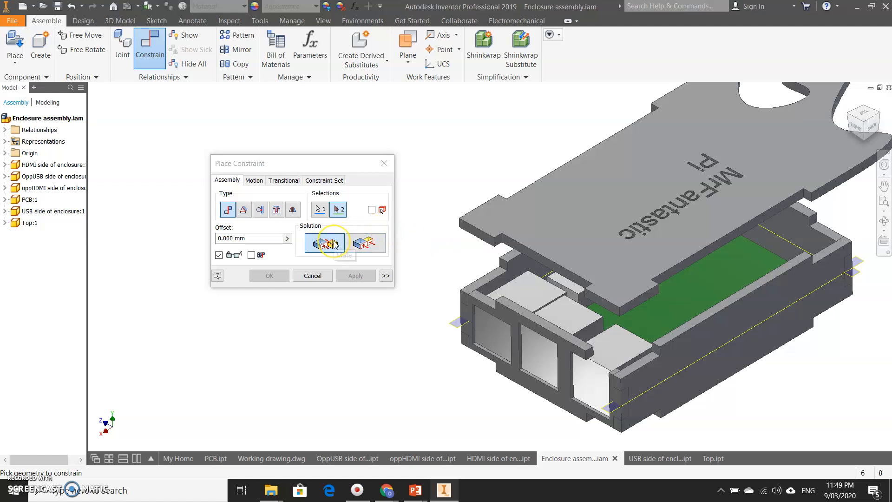
click(630, 365)
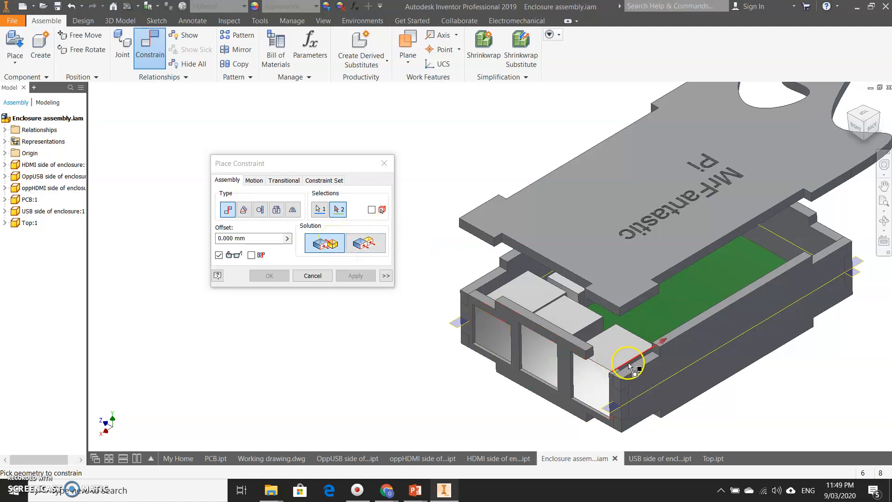
click(632, 372)
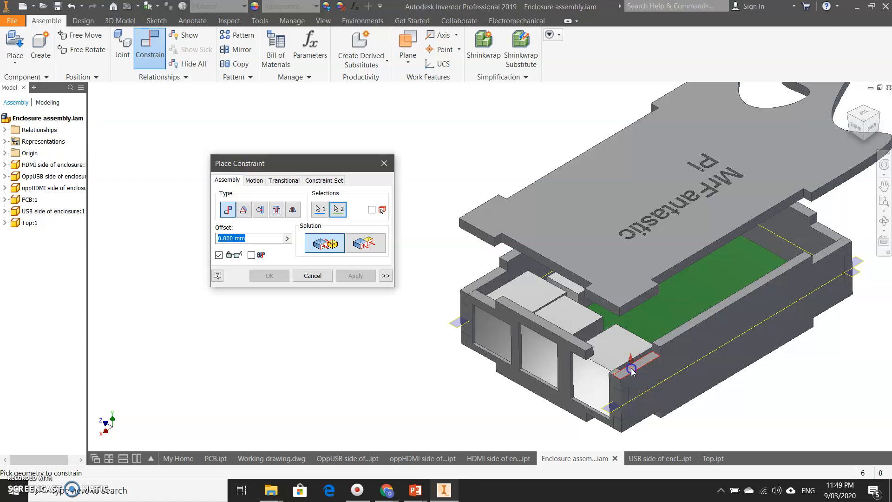
click(351, 274)
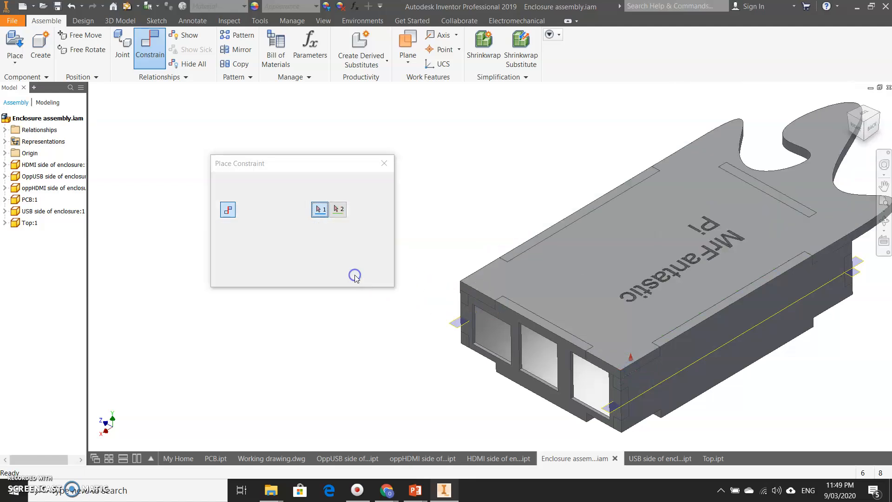
click(318, 275)
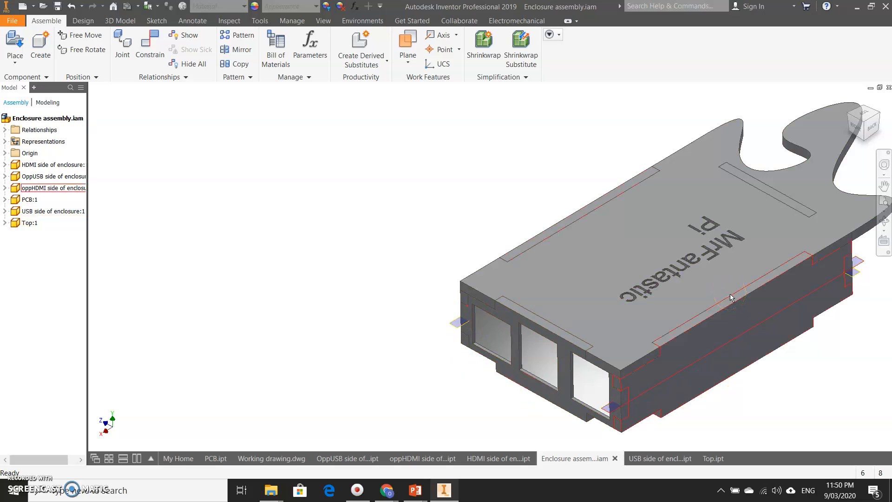
scroll(547, 197, up, 3)
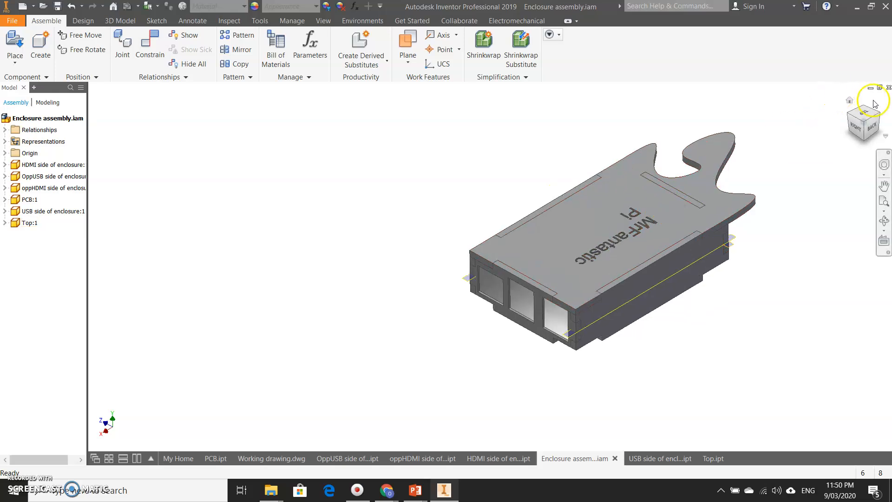
click(858, 111)
click(858, 112)
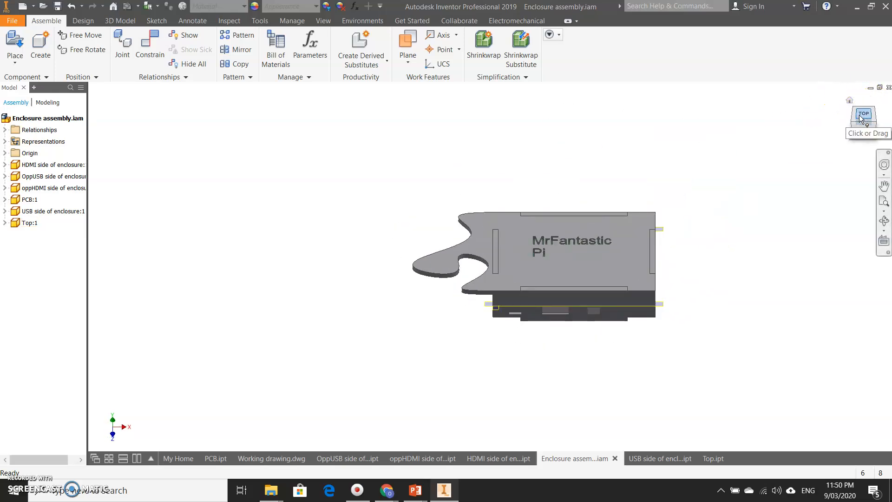
drag(863, 126, 726, 408)
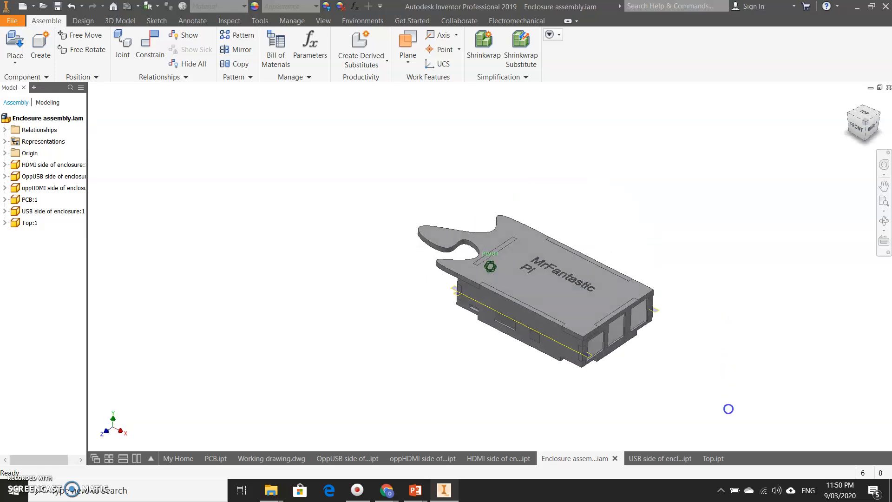
scroll(570, 311, up, 2)
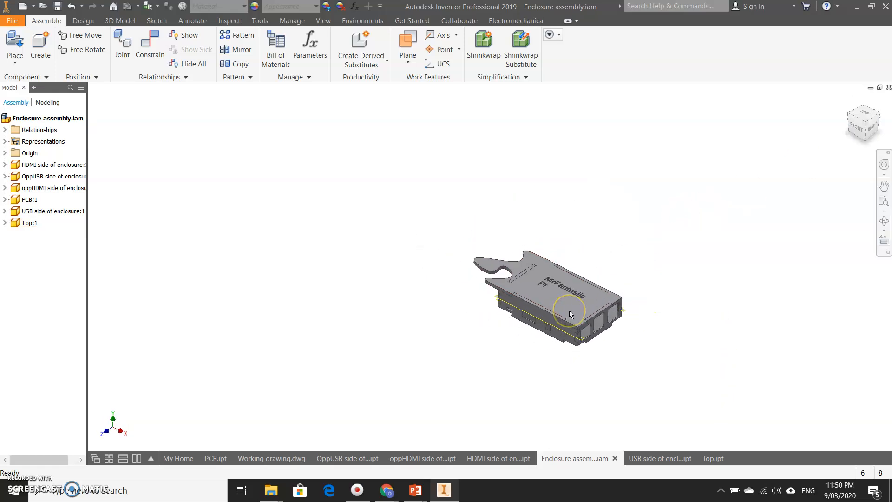
scroll(570, 310, down, 5)
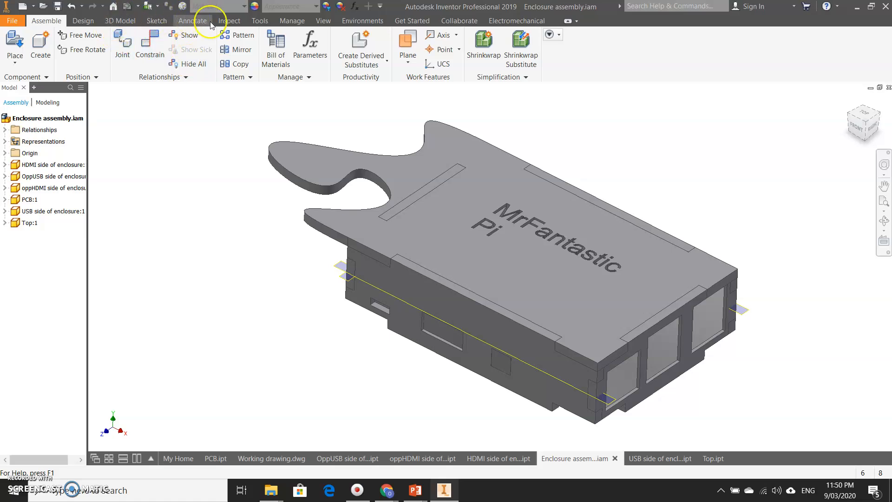
Measure the length of the OppUSB side tab's inner edge and its distance to the top's edge at the USB end.
click(227, 21)
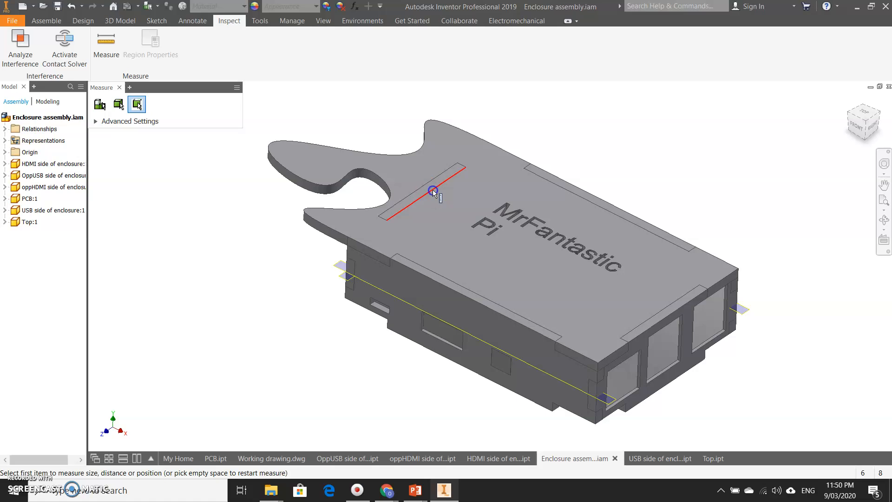
click(433, 192)
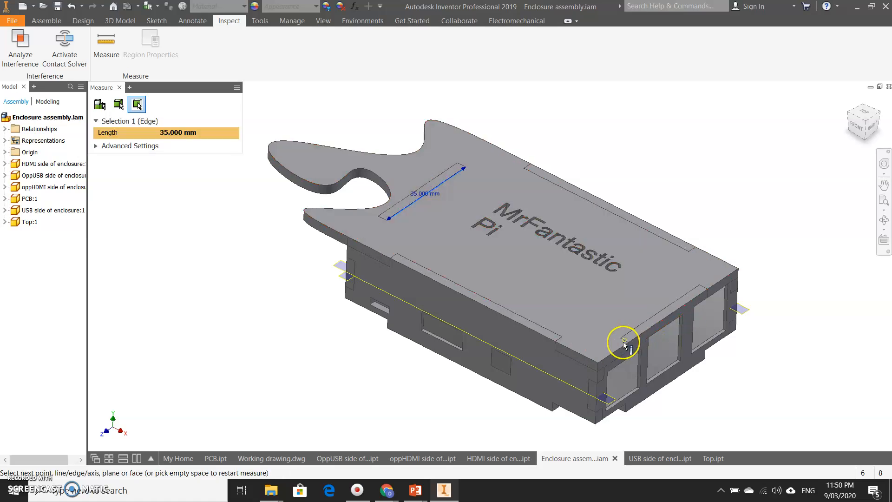
click(623, 344)
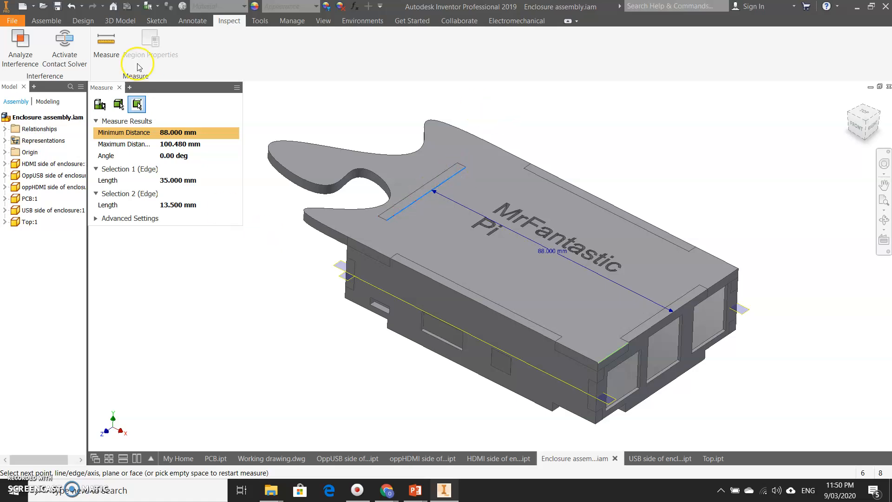
click(106, 43)
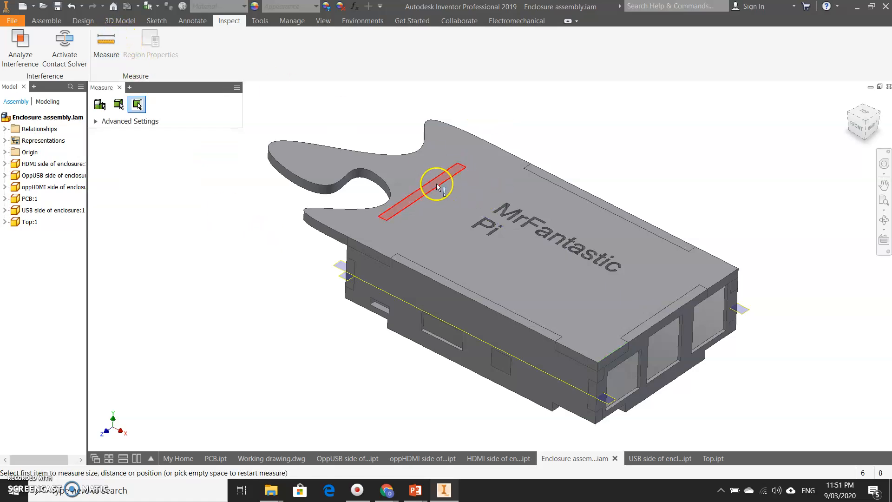
click(440, 187)
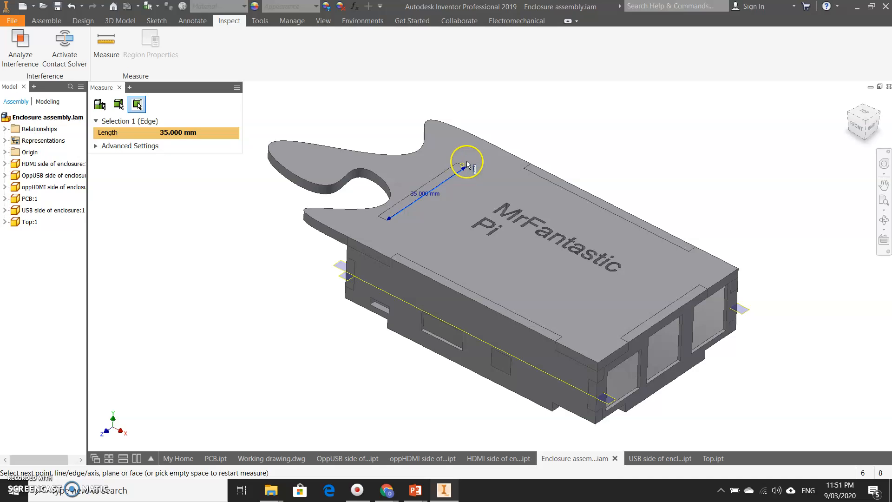
key(Escape)
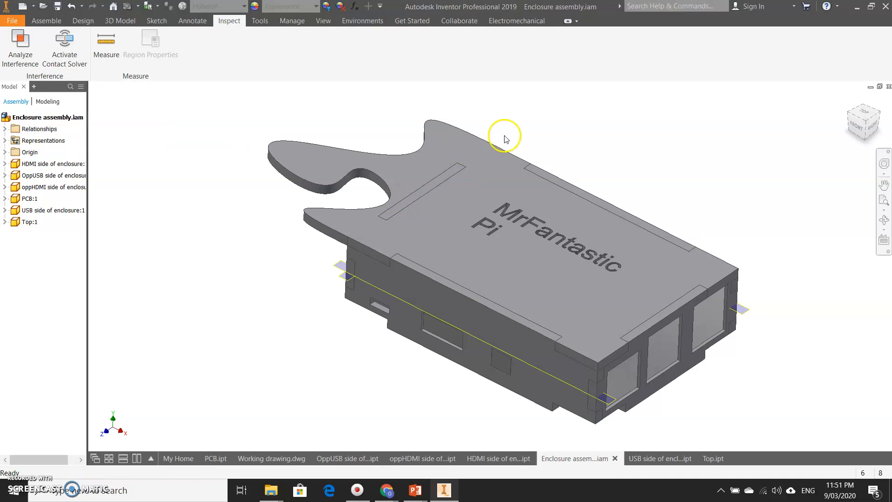
In Top.ipt, sketch a 35 mm by 3 mm centre rectangle on the top's upper face, on its centreline near the curved end.
click(711, 458)
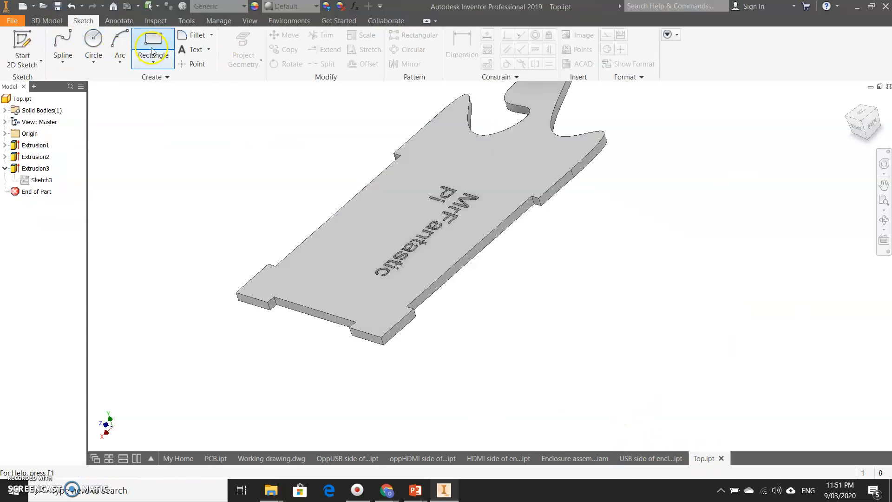
click(156, 39)
click(472, 163)
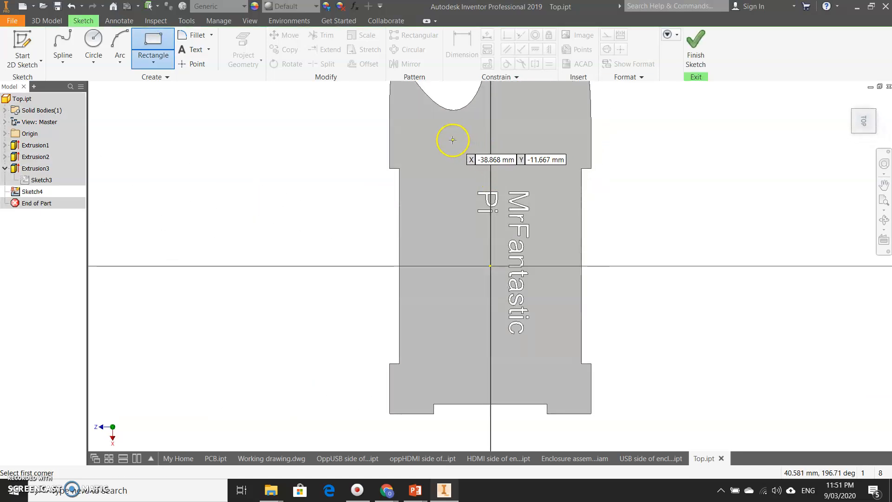
click(154, 62)
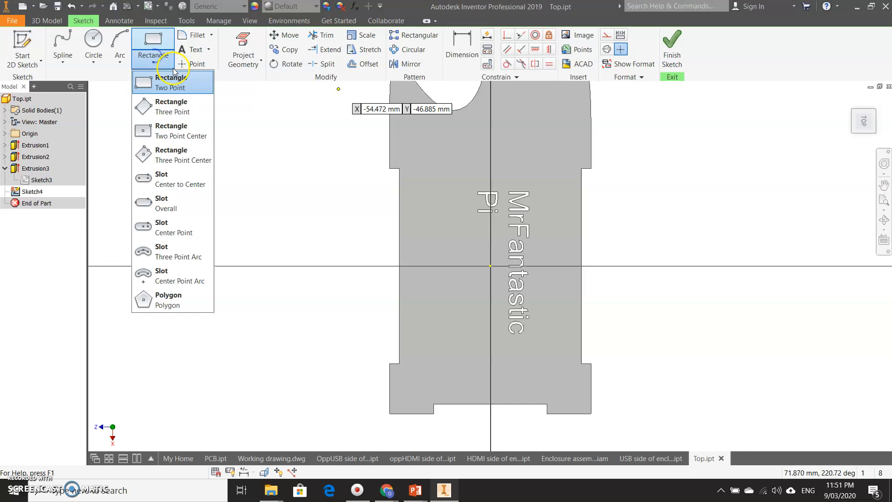
click(171, 130)
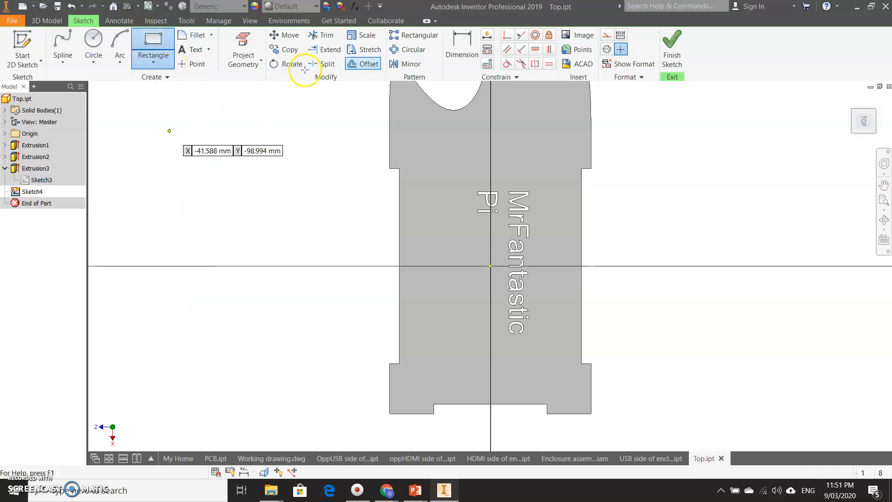
click(493, 137)
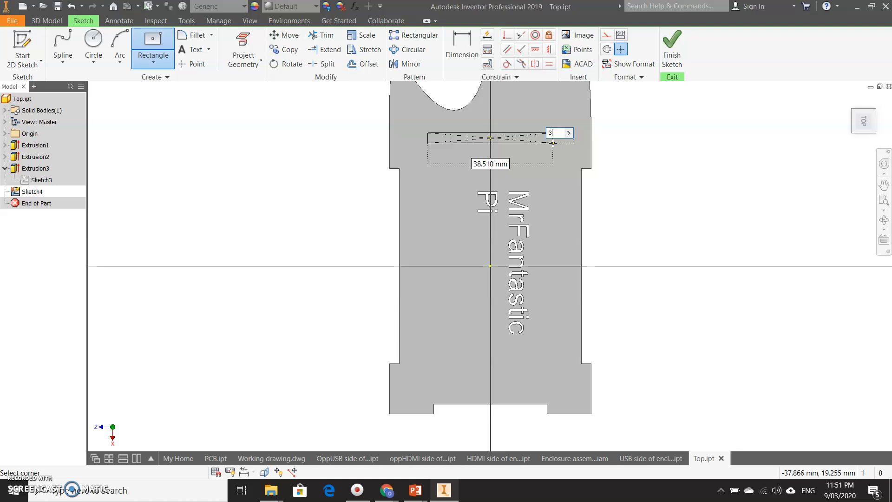
text(3)
key(Tab)
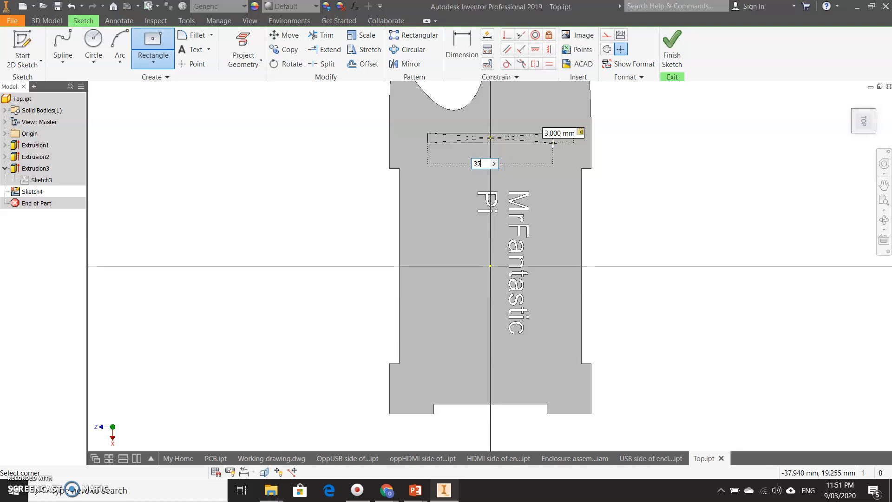
text(35)
key(Return)
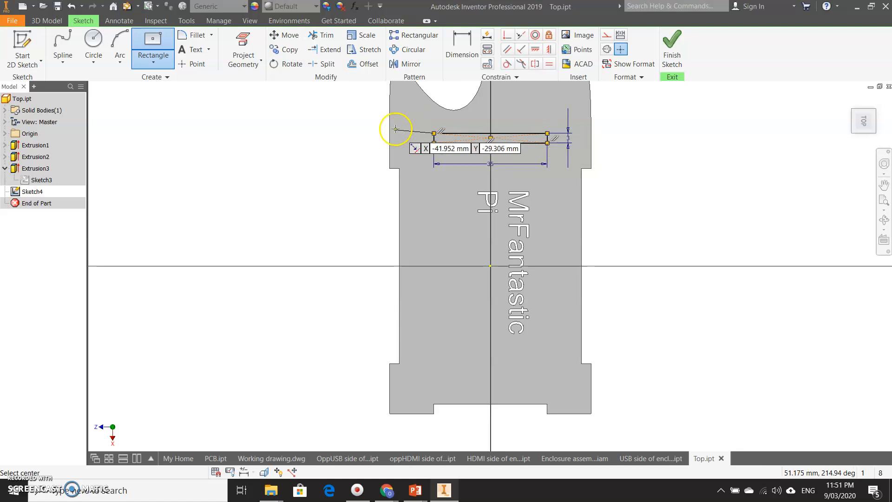
Dimension the rectangle's nearer long edge 88 mm from the part's straight notched end edge and finish the sketch.
click(467, 49)
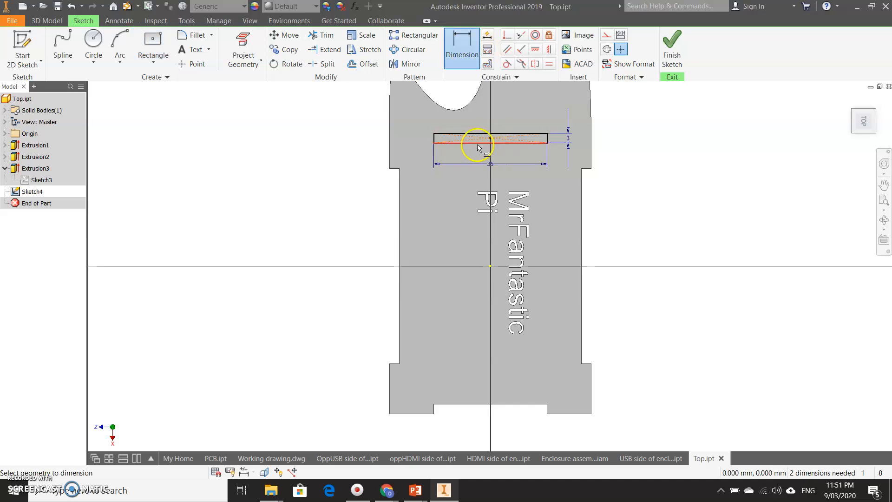
click(417, 414)
click(446, 142)
click(446, 324)
text(88)
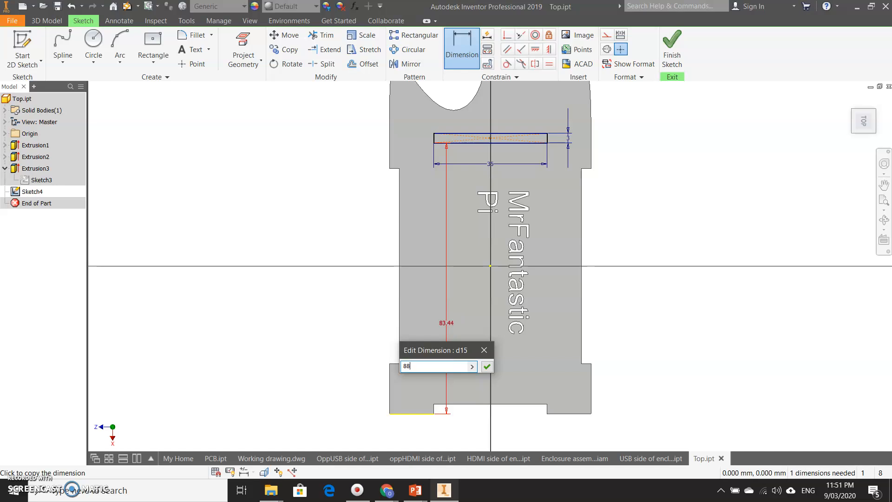
key(Return)
click(673, 51)
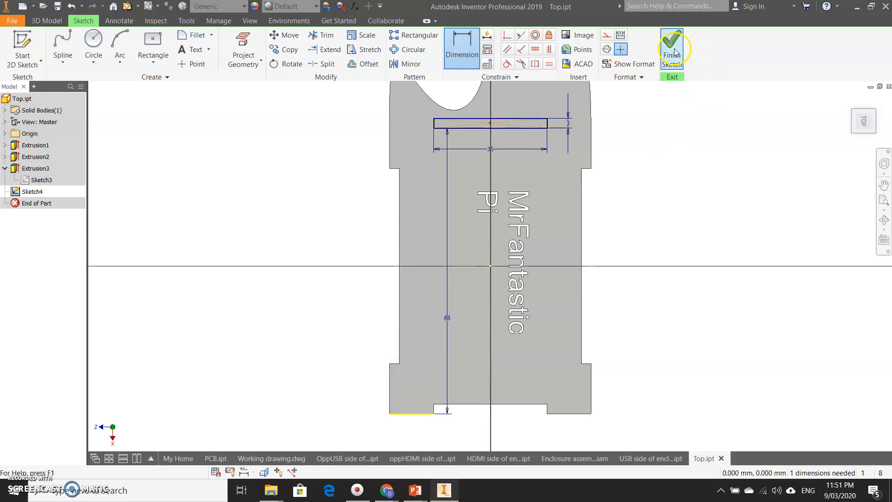
Extrude the rectangle as a 3 mm deep cut to form the tab slot in the top.
click(47, 21)
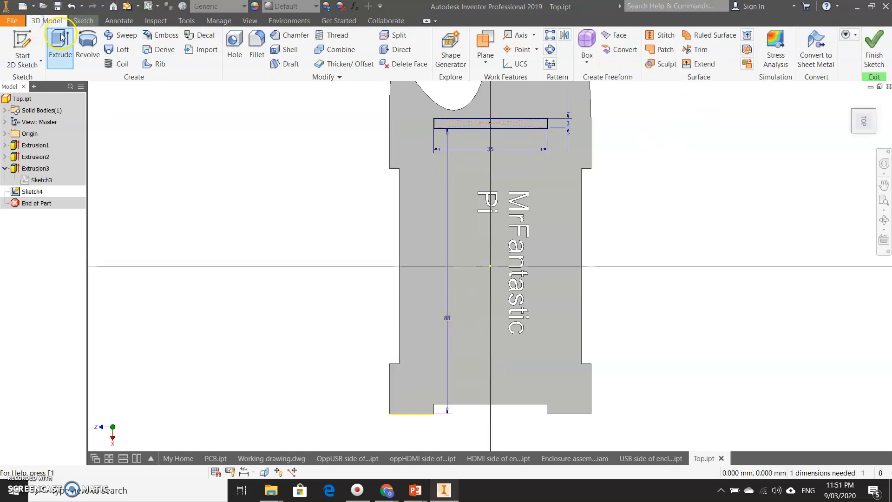
click(59, 49)
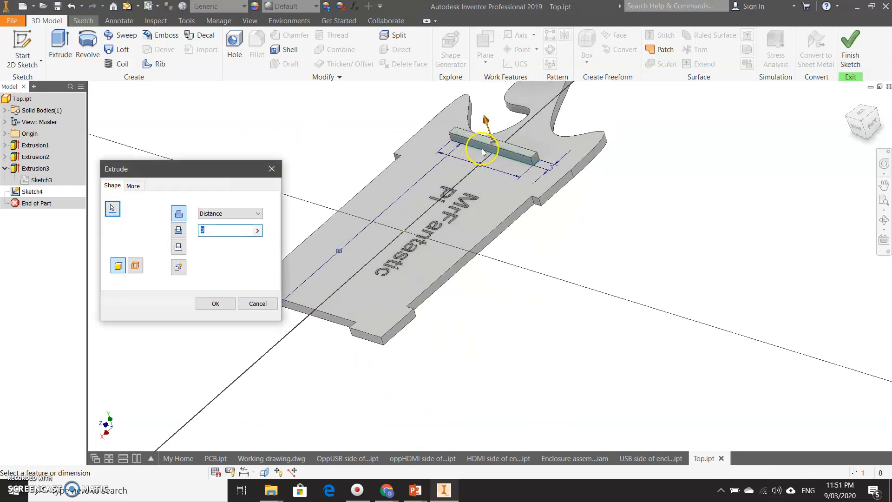
click(181, 231)
click(215, 303)
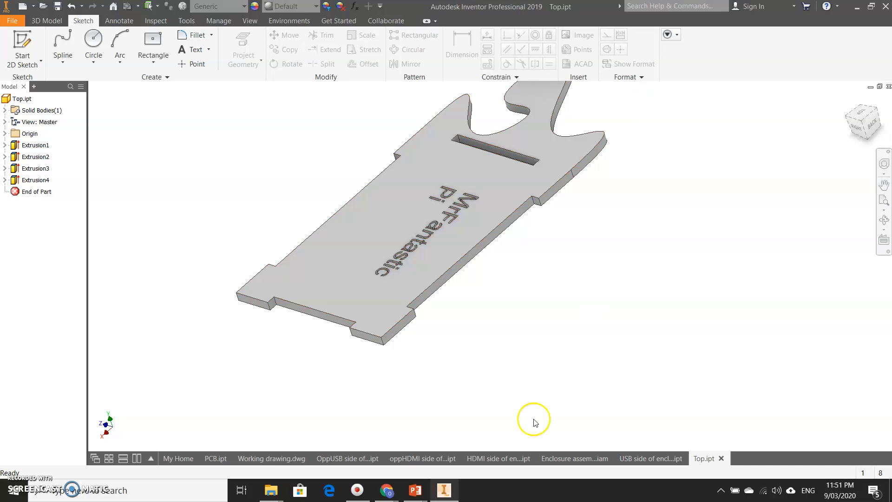
Return to the enclosure assembly and examine the top's constraints, checking which faces its mate joins.
click(589, 465)
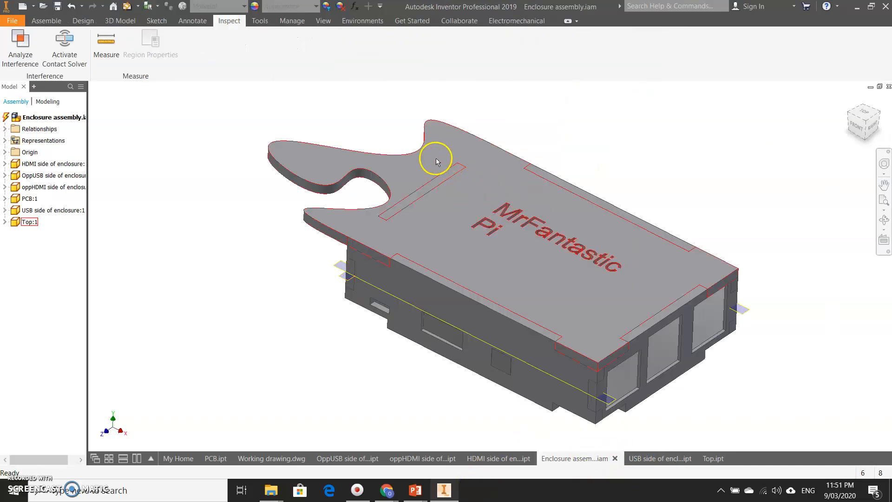
click(291, 159)
click(243, 325)
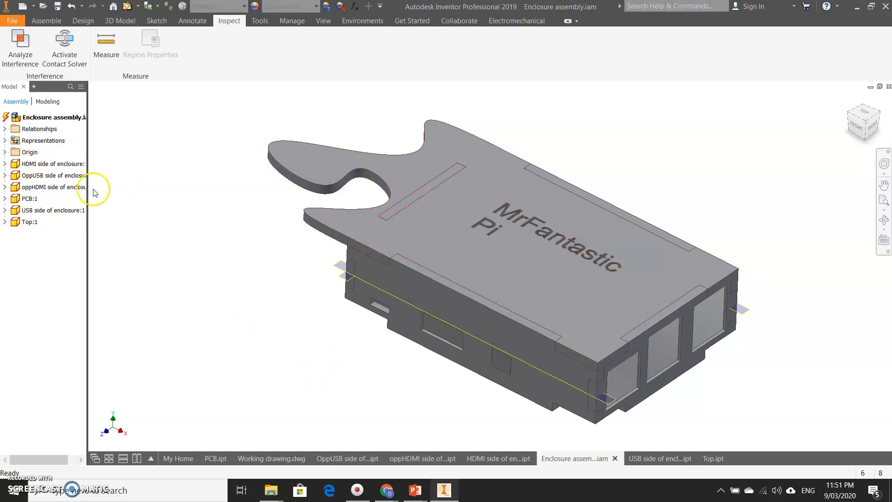
click(4, 221)
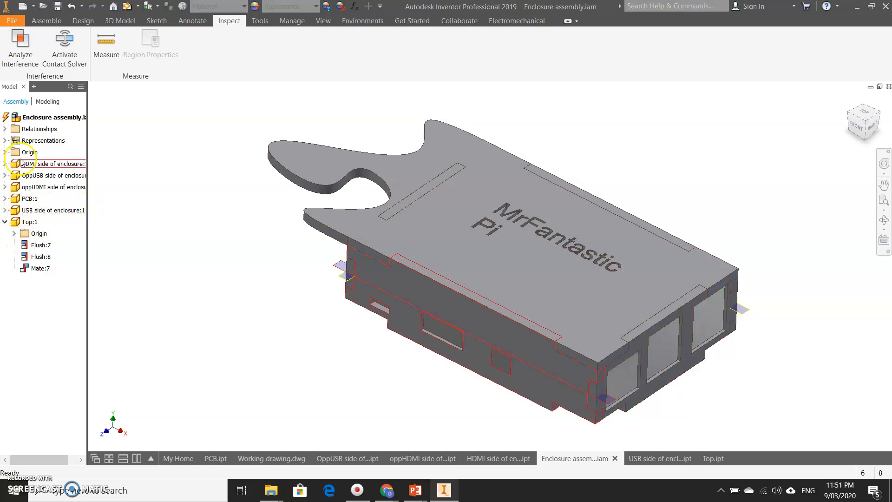
click(40, 162)
click(41, 163)
click(45, 189)
click(6, 224)
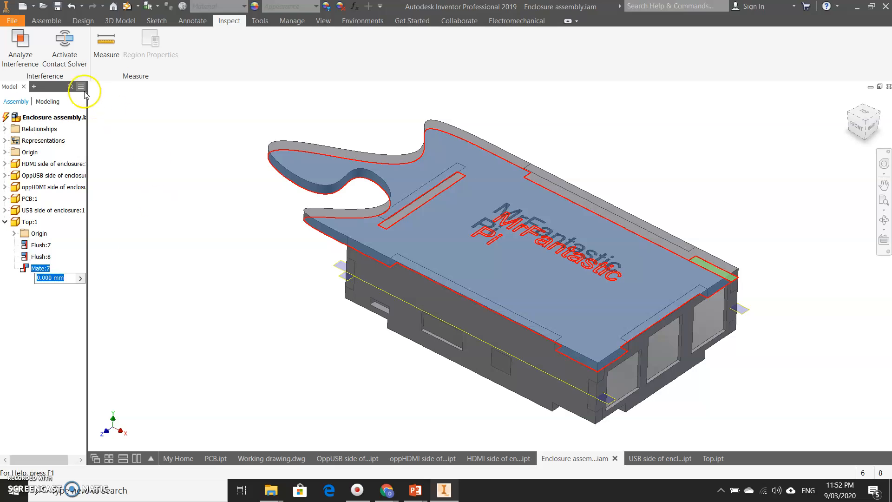
click(161, 262)
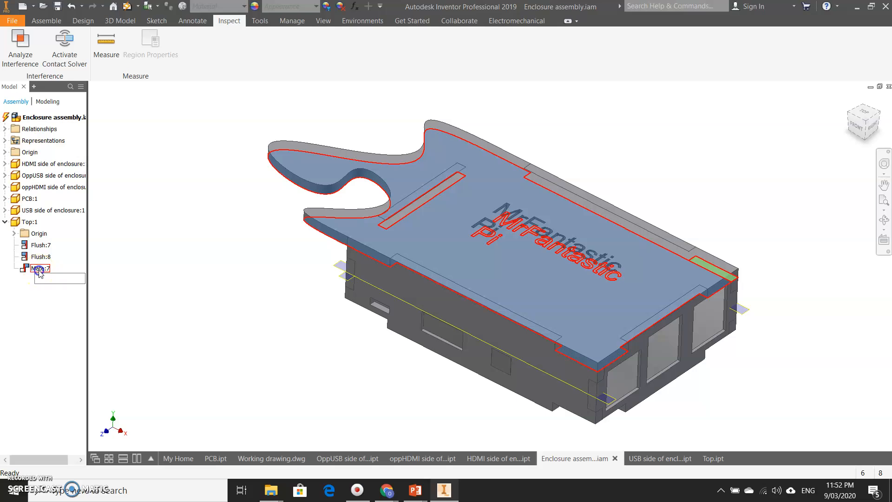
click(28, 325)
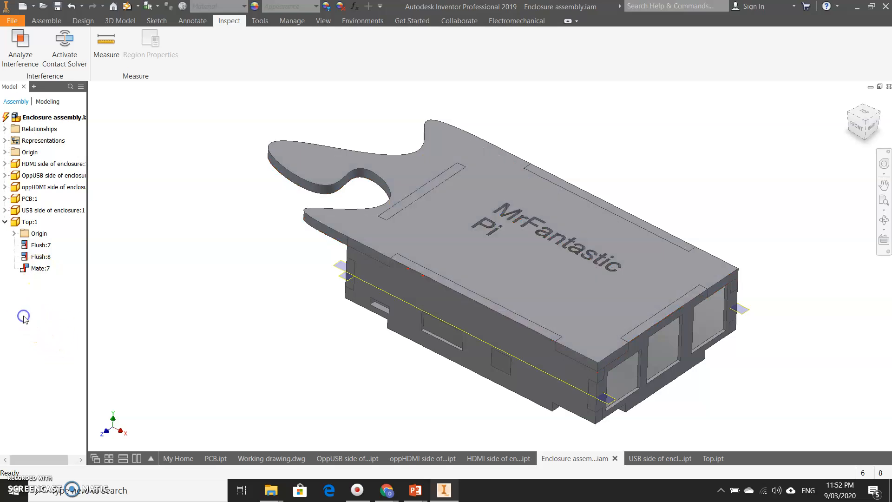
click(24, 270)
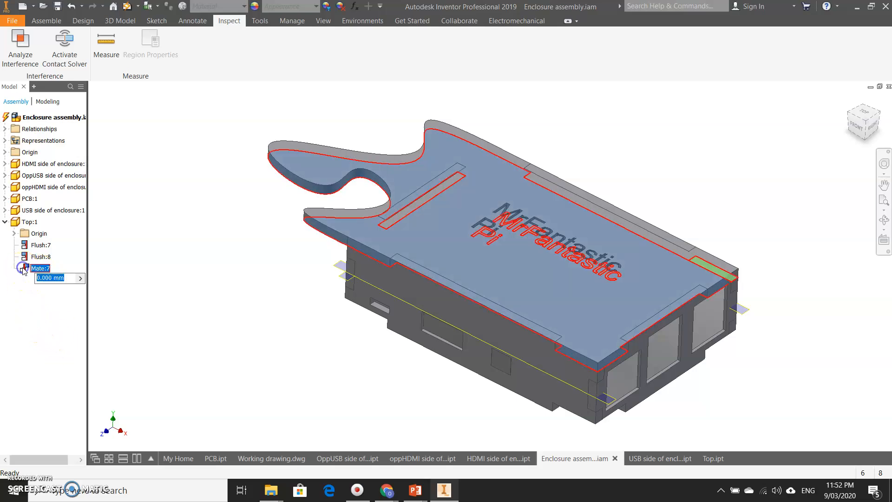
click(18, 323)
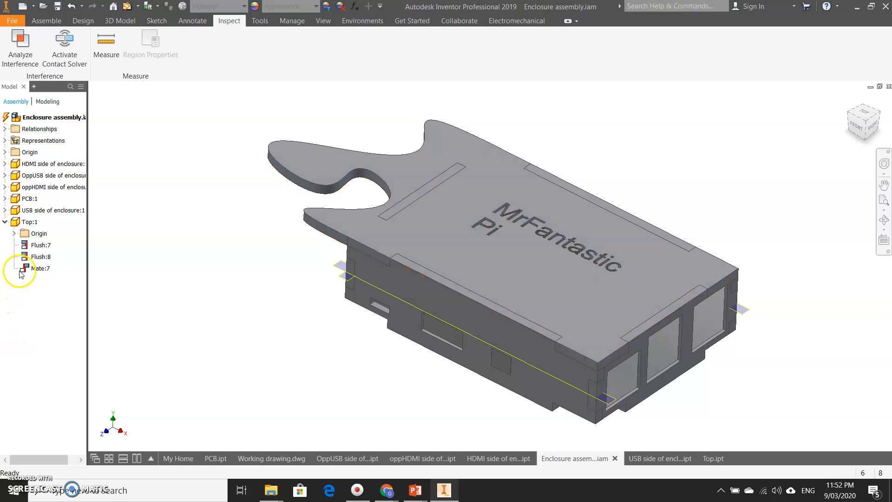
Delete the top's mate constraint and lift the top clear above the enclosure sides.
right_click(45, 269)
click(65, 285)
drag(519, 257, 528, 197)
click(416, 147)
click(203, 195)
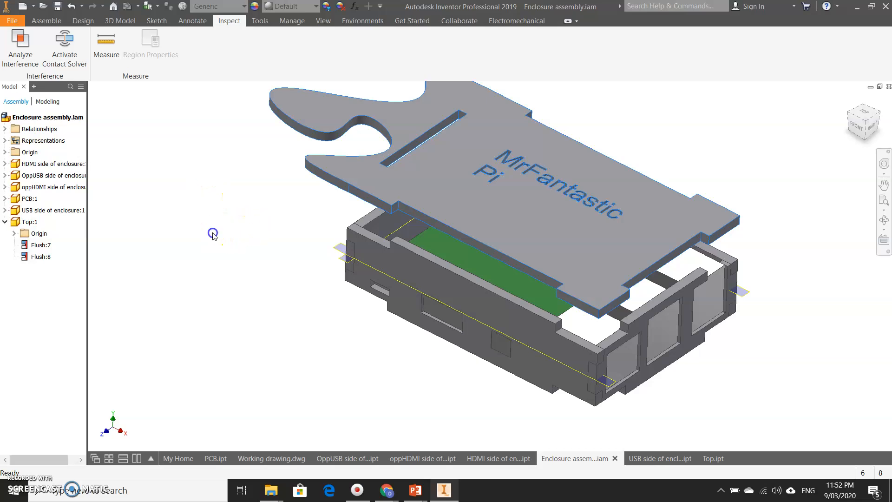
Mate the underside of the top with the upward-facing notch face at the HDMI and USB sides' corner, with 0 mm offset.
click(49, 21)
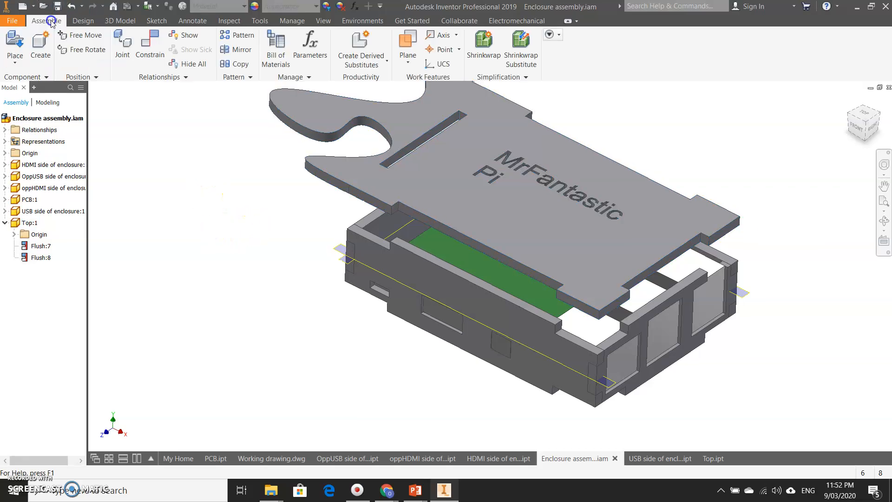
click(150, 49)
drag(854, 126, 841, 409)
click(617, 100)
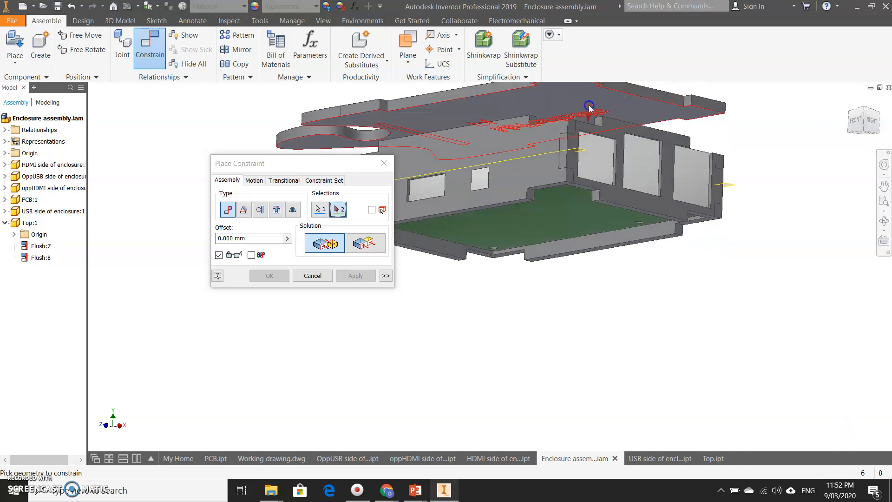
click(859, 121)
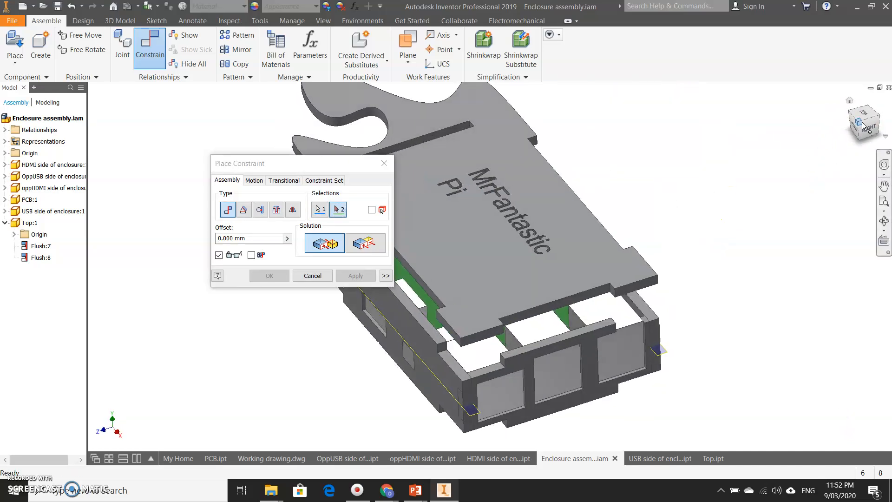
click(460, 374)
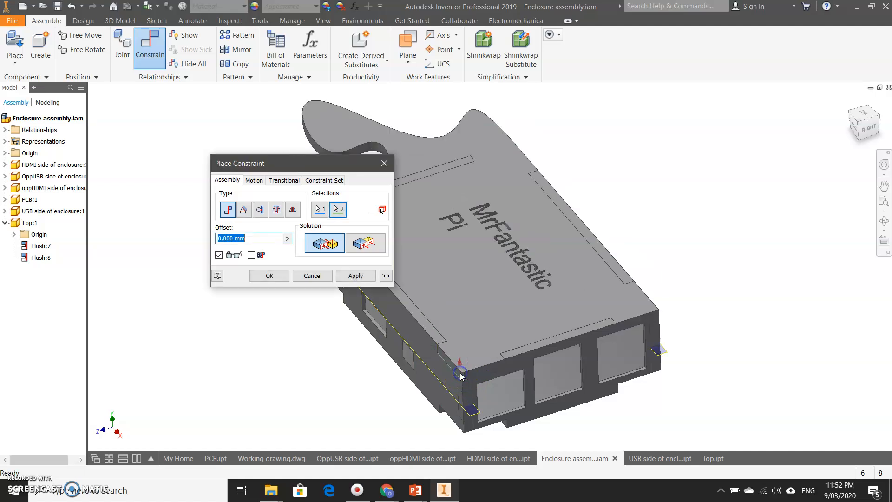
click(355, 275)
click(312, 275)
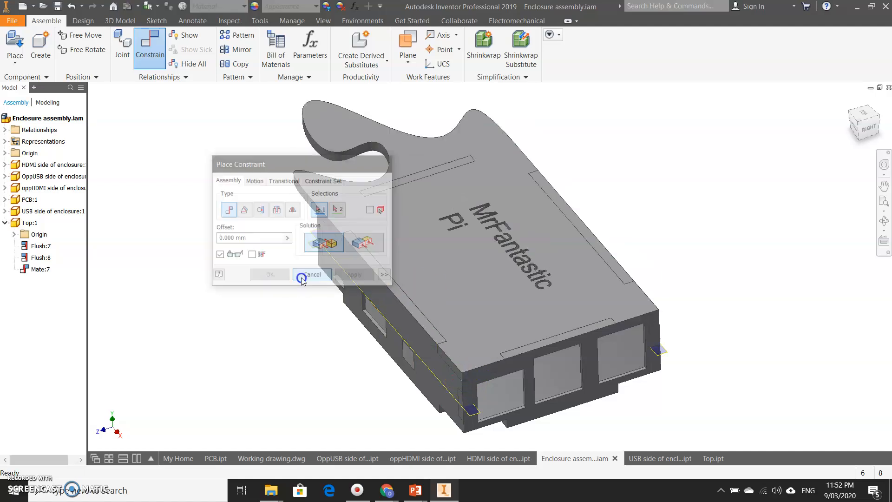
scroll(710, 216, up, 2)
scroll(711, 215, down, 2)
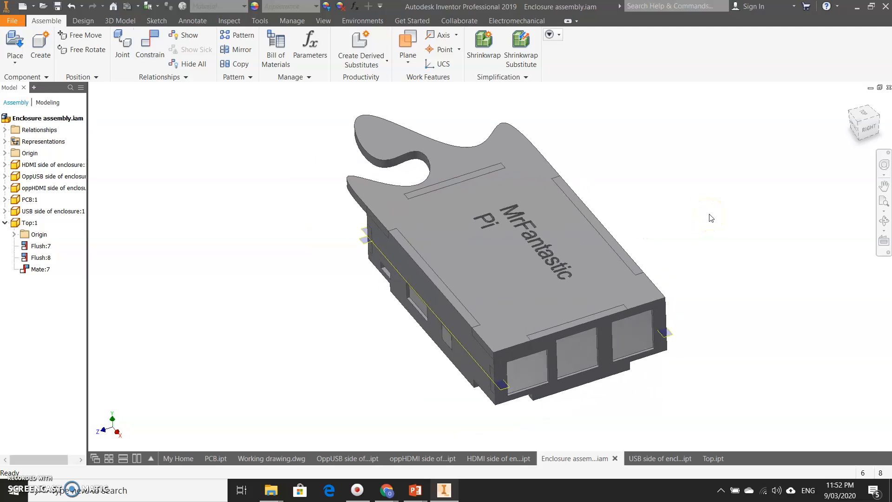
mouse_move(846, 141)
shift+middle_down()
mouse_move(788, 448)
mouse_move(717, 129)
mouse_move(737, 170)
shift+middle_up()
scroll(622, 235, up, 2)
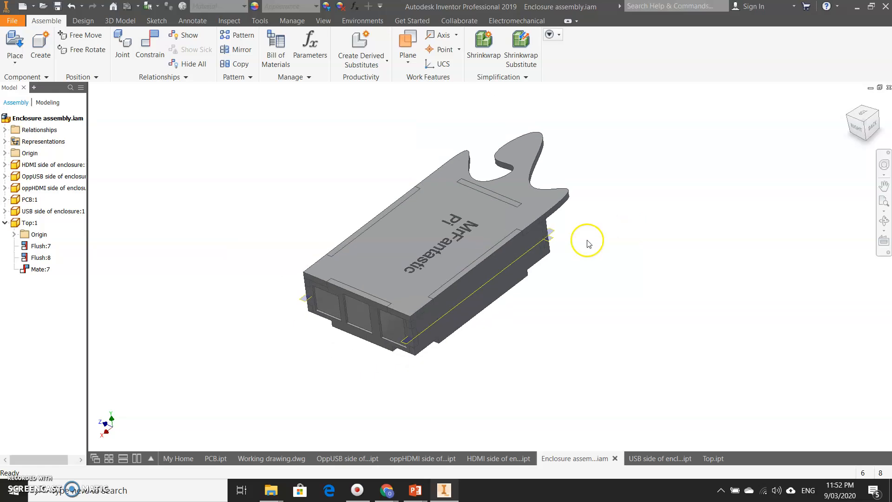
Save the enclosure assembly with its newly constrained top.
scroll(434, 294, down, 2)
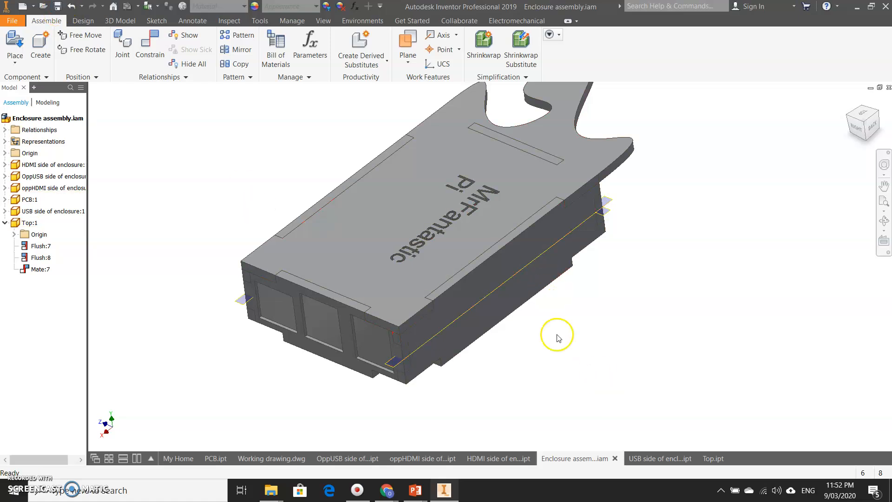
click(58, 7)
click(506, 297)
click(495, 203)
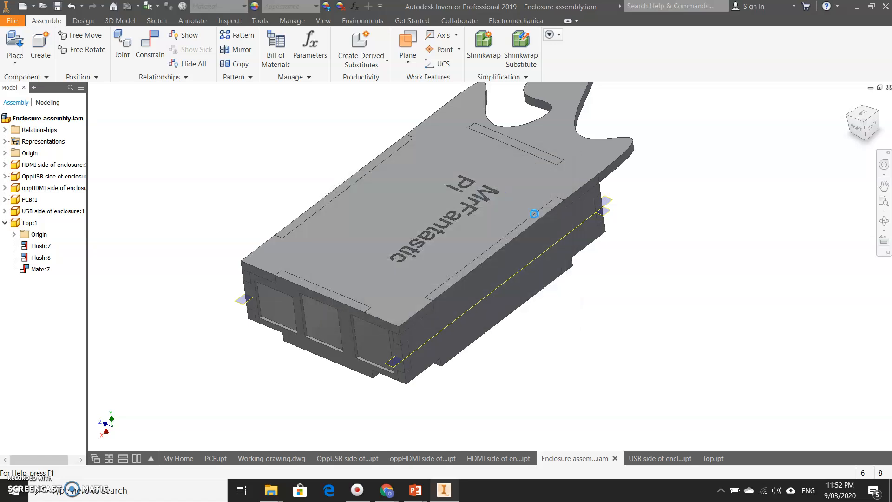
Switch to the Top part and save a copy of it under the file name Bottom.
click(710, 459)
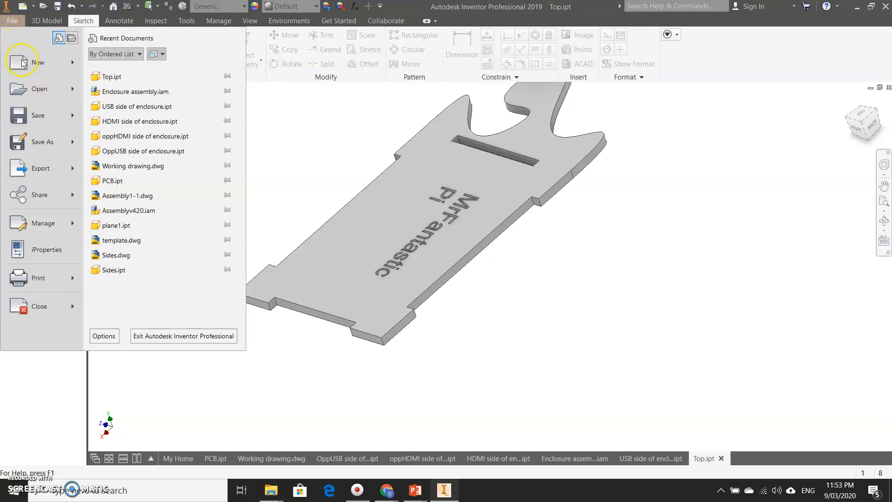
click(40, 141)
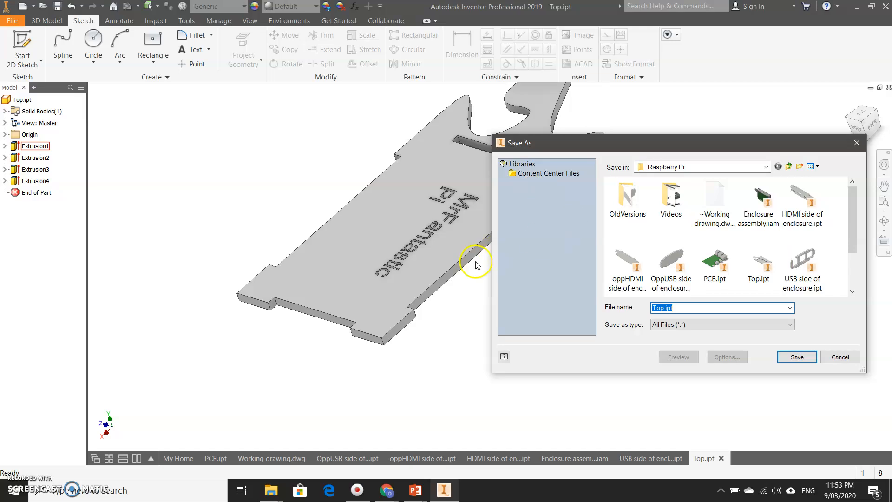
text(Bottom)
click(797, 356)
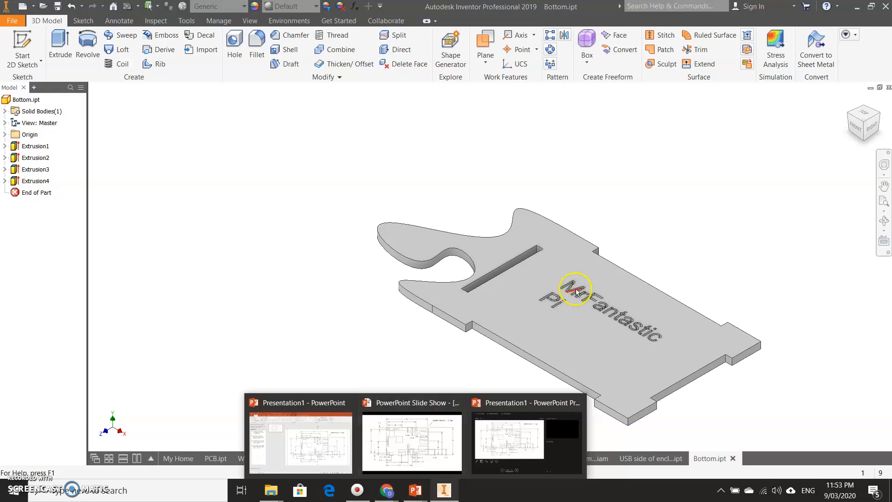
Edit the sketch of the second extrusion in the Bottom part and delete the "MrFantastic Pi" text.
click(5, 147)
click(29, 158)
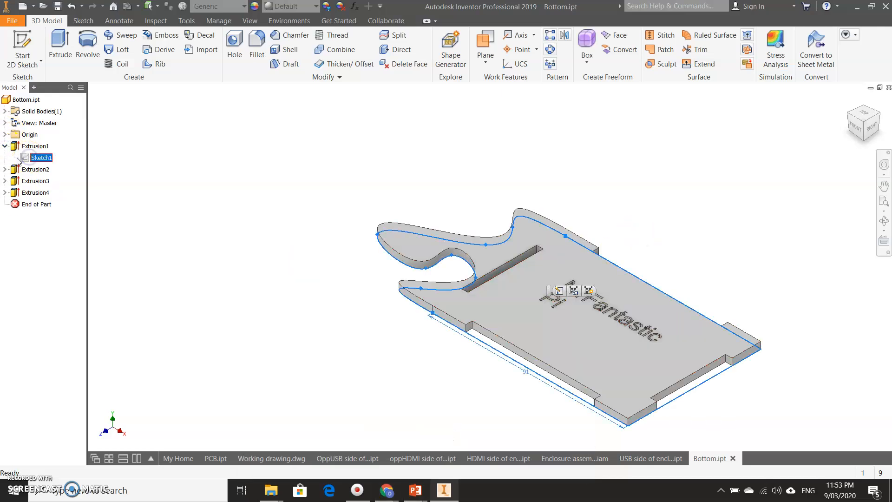
click(6, 169)
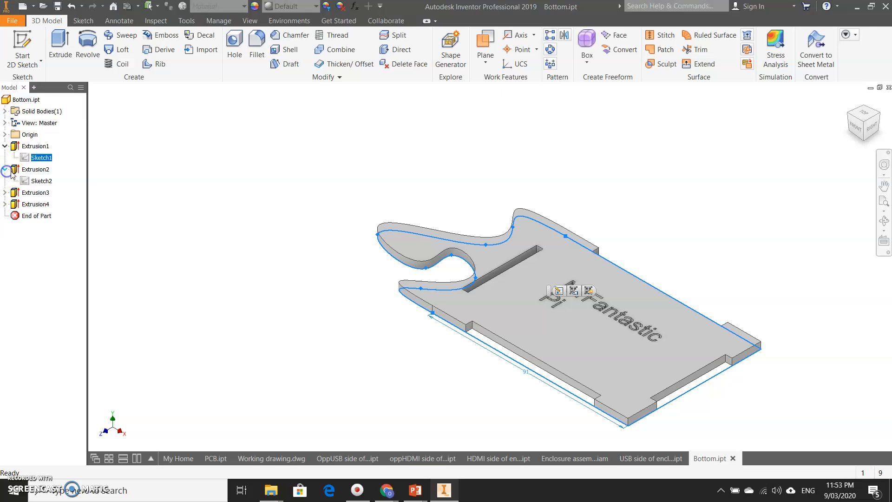
click(47, 180)
right_click(48, 180)
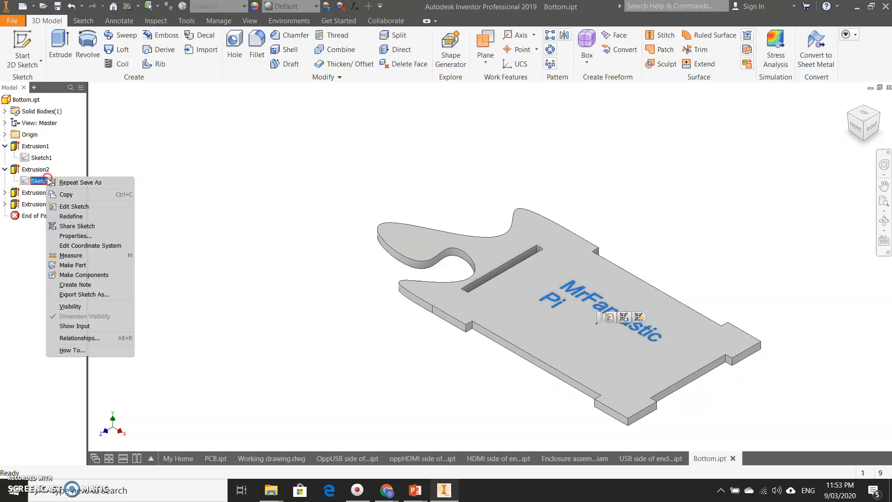
click(76, 207)
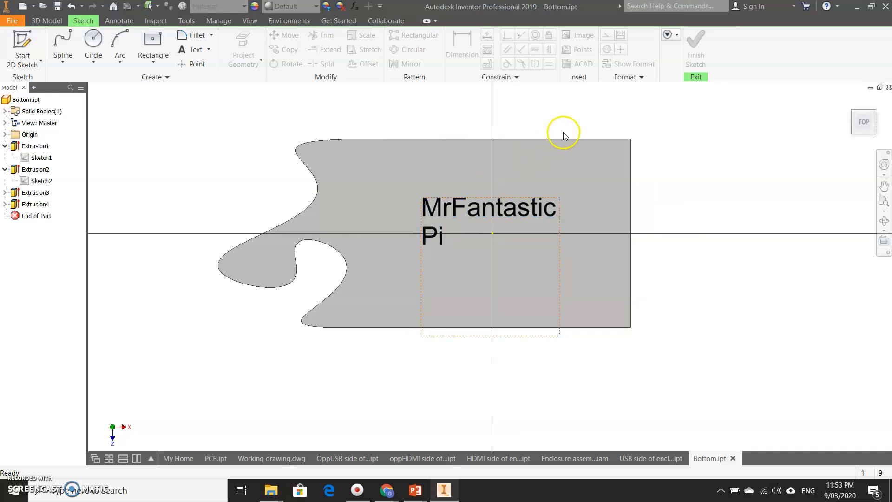
mouse_move(547, 185)
mouse_down()
mouse_move(408, 294)
mouse_move(398, 290)
mouse_up()
key(Delete)
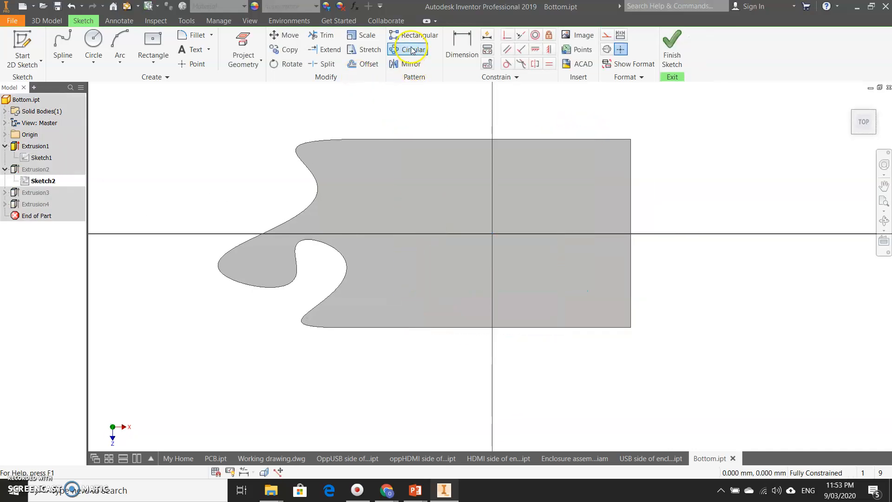
Draw a 45 mm diameter circle centred on the sketch origin.
click(96, 36)
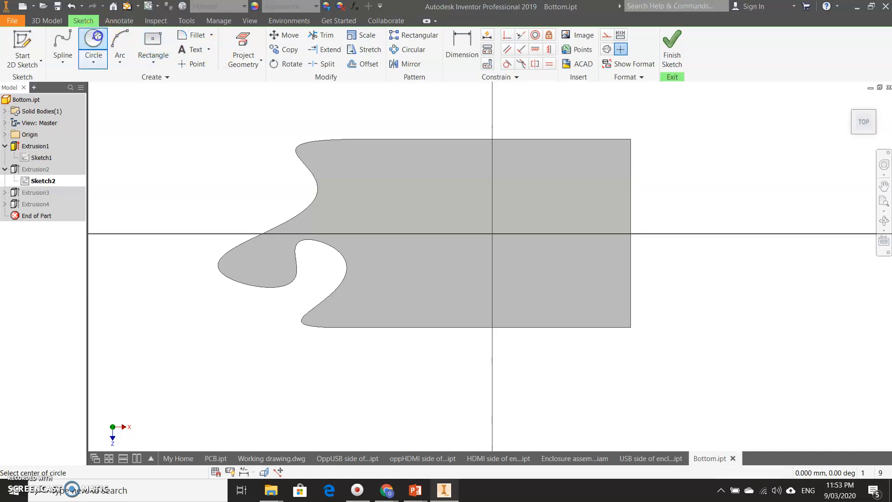
click(493, 233)
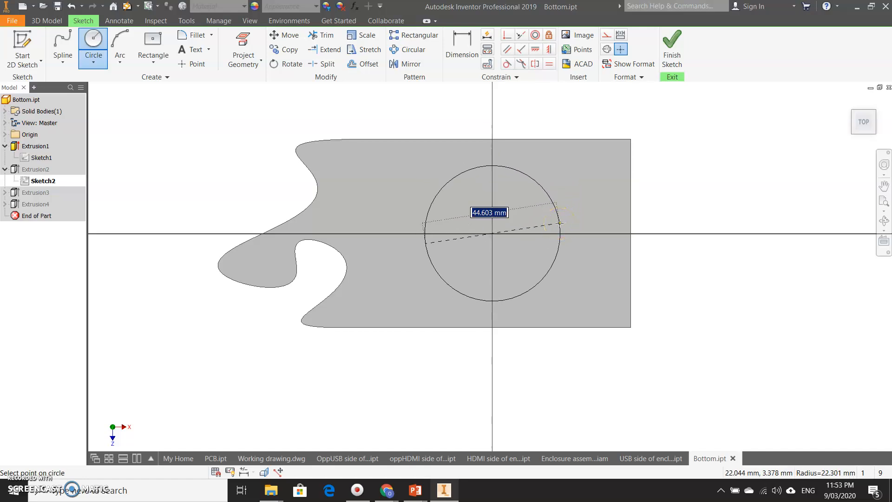
text(45)
key(Return)
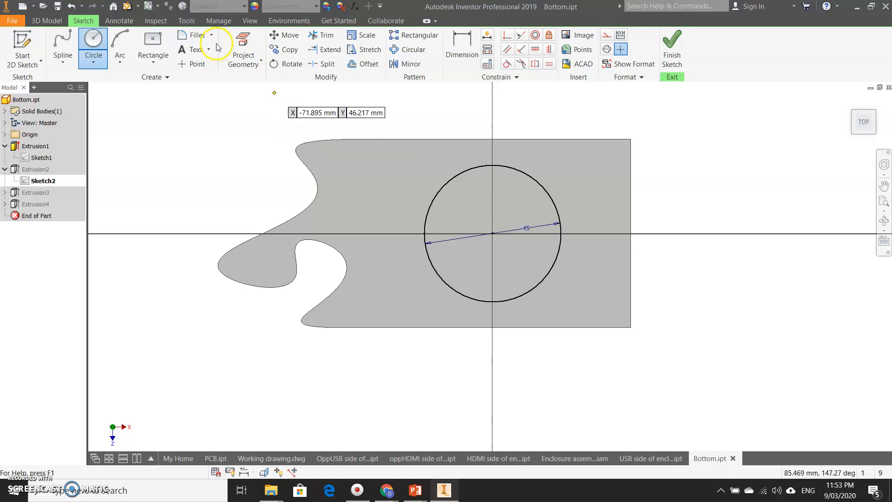
Draw a wavy interpolation spline from the circle's centre upward, ending beyond the circle near the plate's upper edge.
click(63, 59)
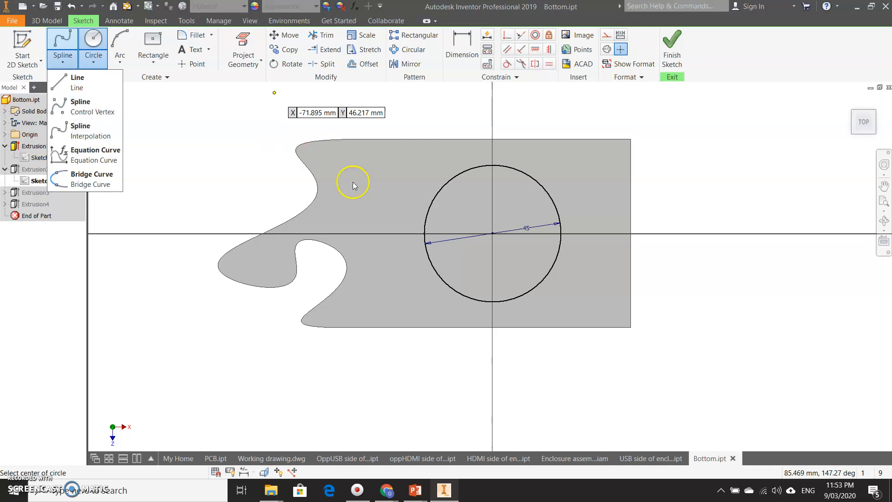
click(100, 129)
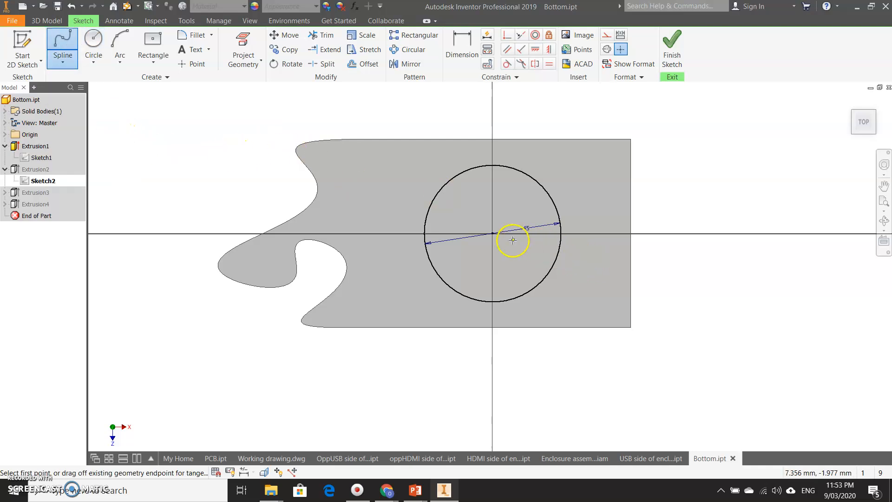
click(492, 233)
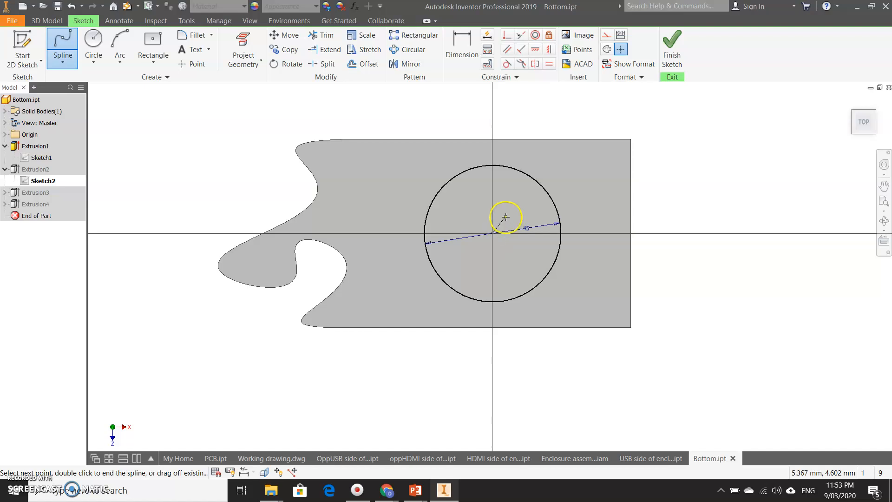
click(502, 216)
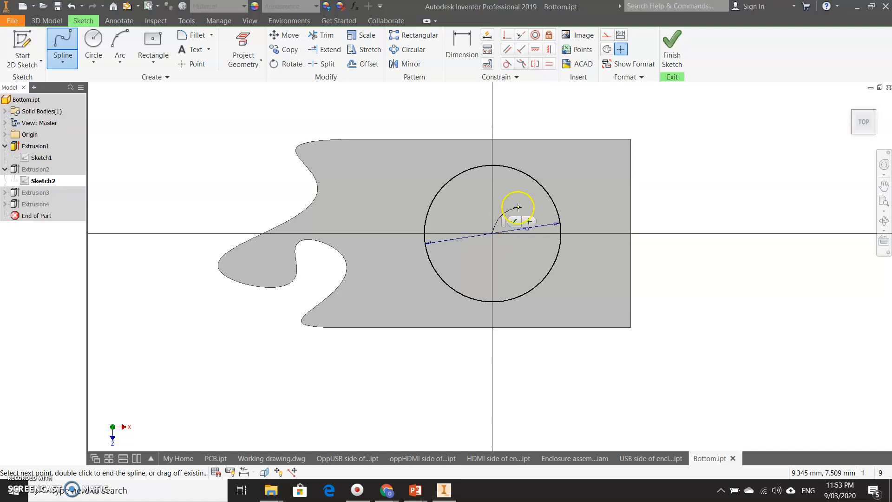
click(479, 202)
click(504, 183)
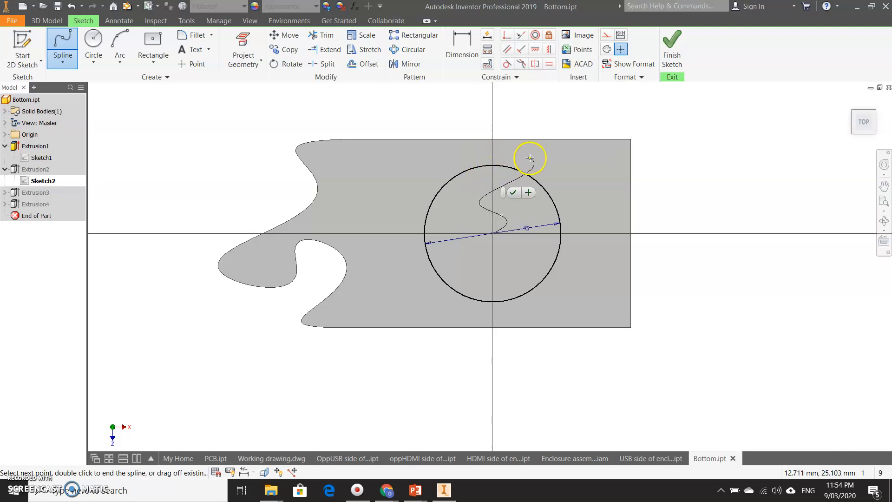
double_click(476, 150)
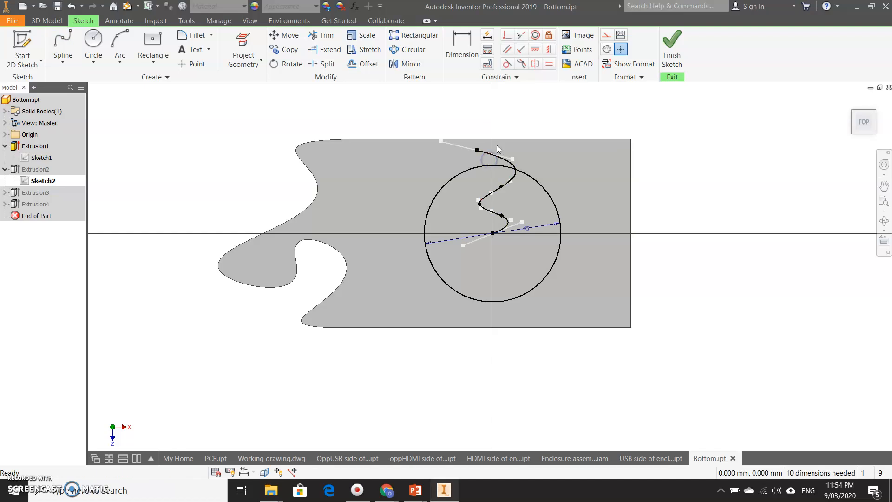
Trim off the part of the spline that extends outside the 45 mm circle.
click(84, 36)
click(321, 35)
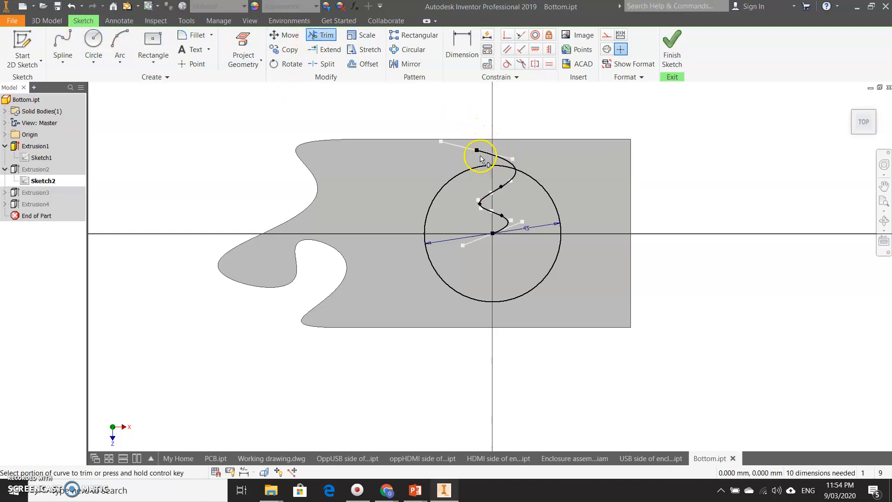
click(492, 153)
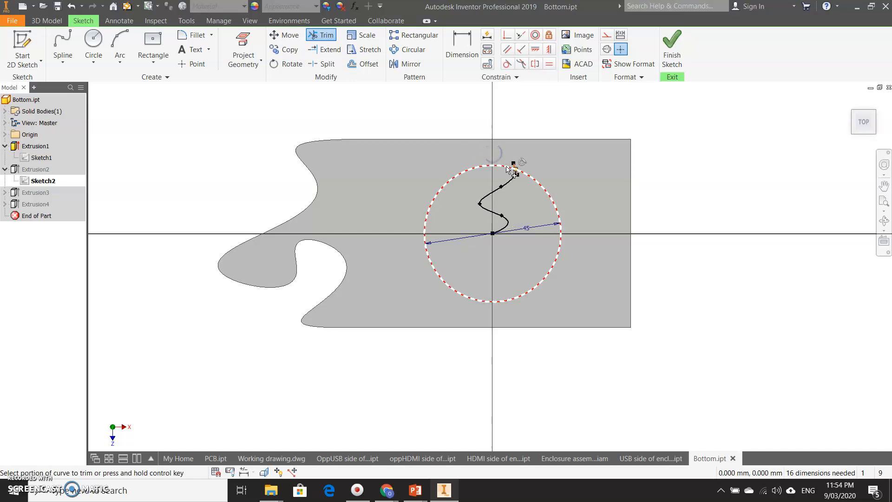
scroll(519, 171, up, 2)
scroll(520, 173, up, 3)
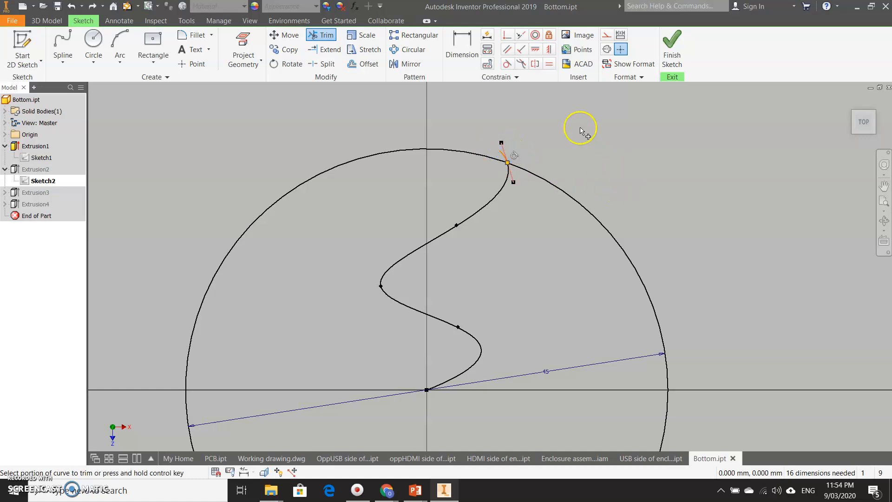
Create a circular pattern of the spline around the circle's centre with 12 instances over 360 degrees.
scroll(576, 132, down, 1)
click(407, 49)
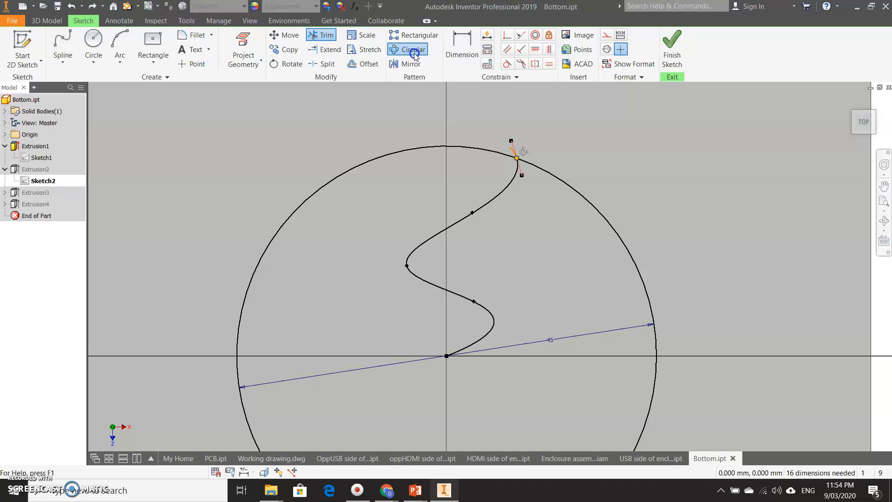
click(455, 222)
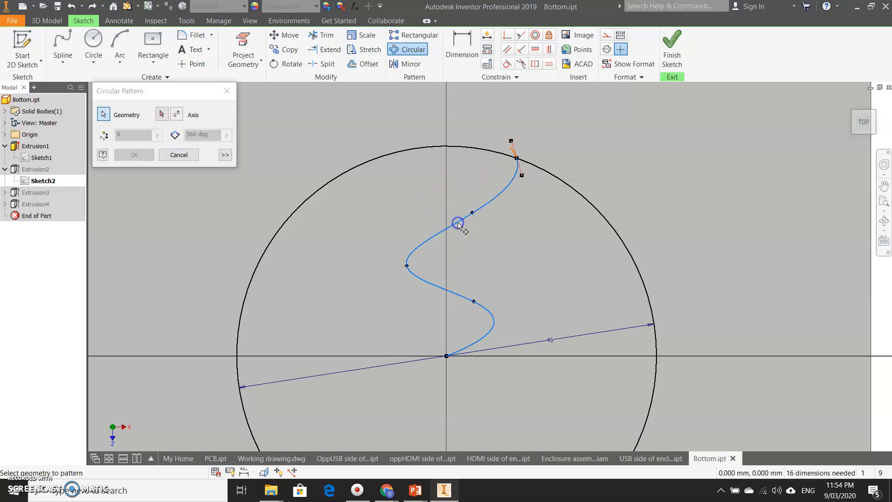
click(161, 114)
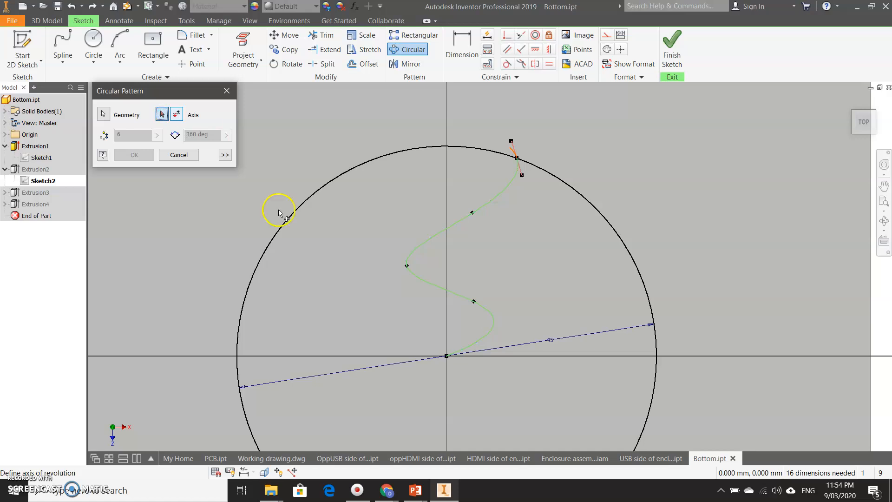
click(447, 357)
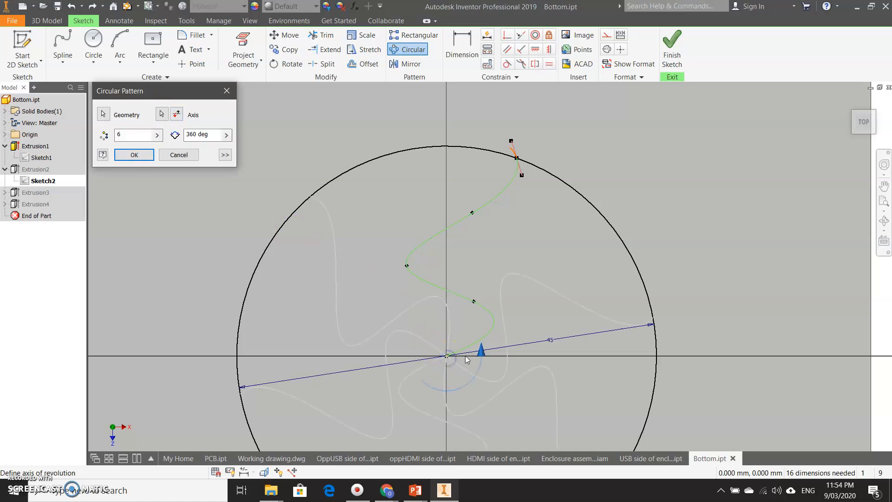
scroll(450, 243, up, 3)
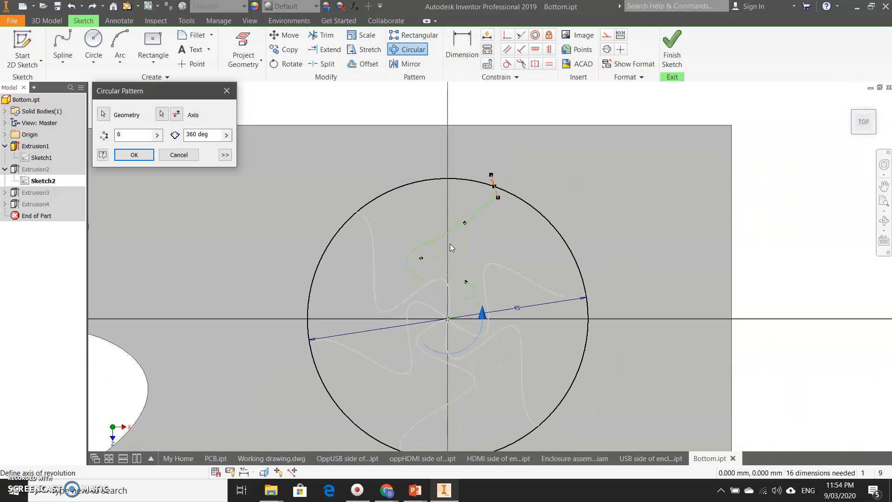
click(143, 135)
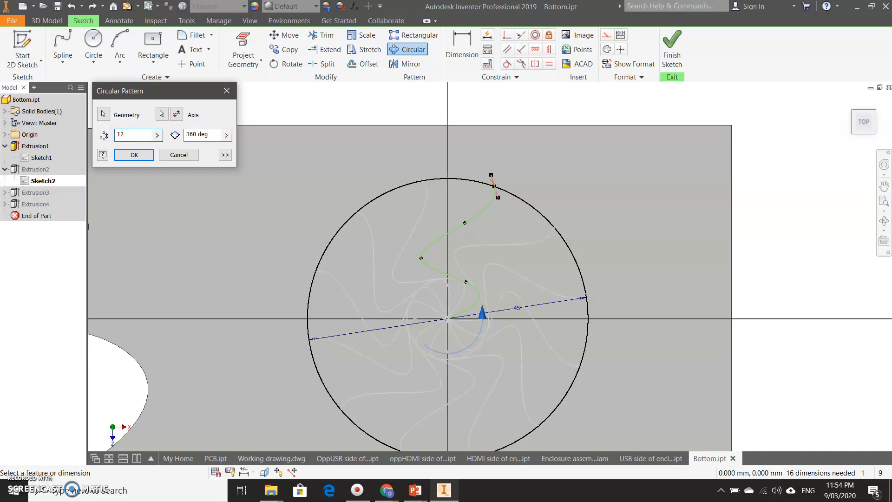
click(144, 155)
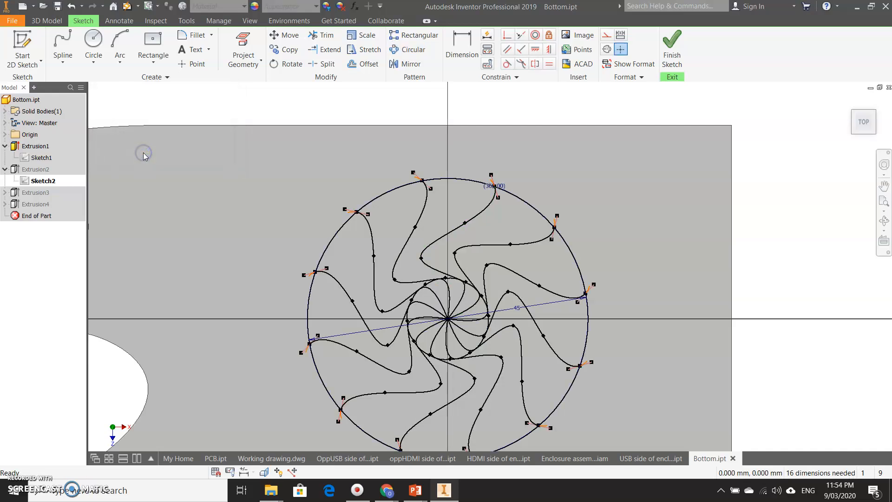
Draw a smaller circle from the same centre, just outside the ring where the patterned splines meet.
scroll(481, 298, down, 1)
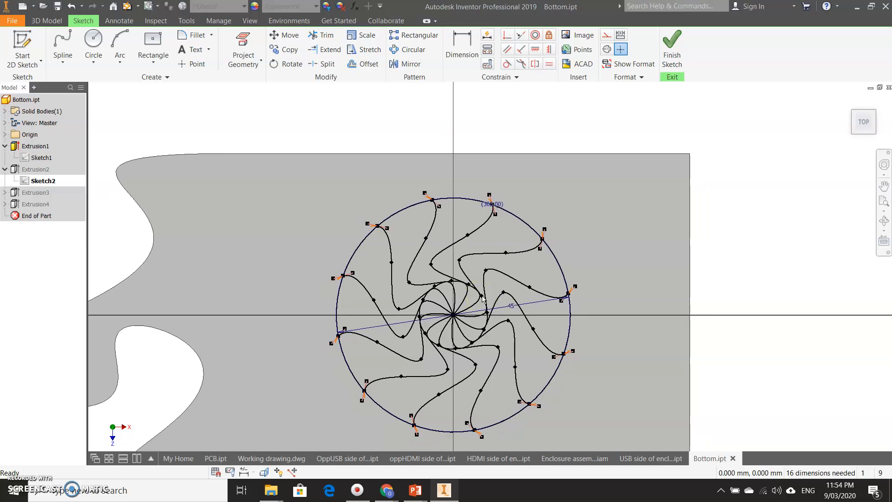
scroll(386, 226, up, 2)
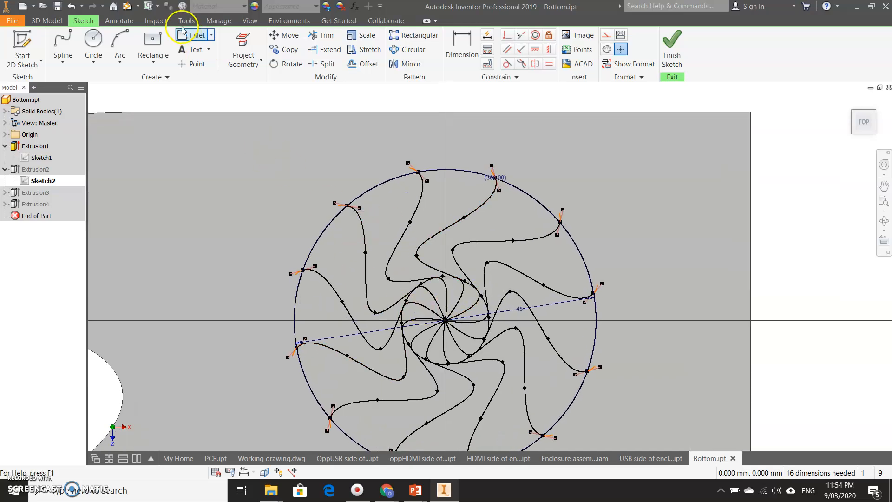
click(94, 41)
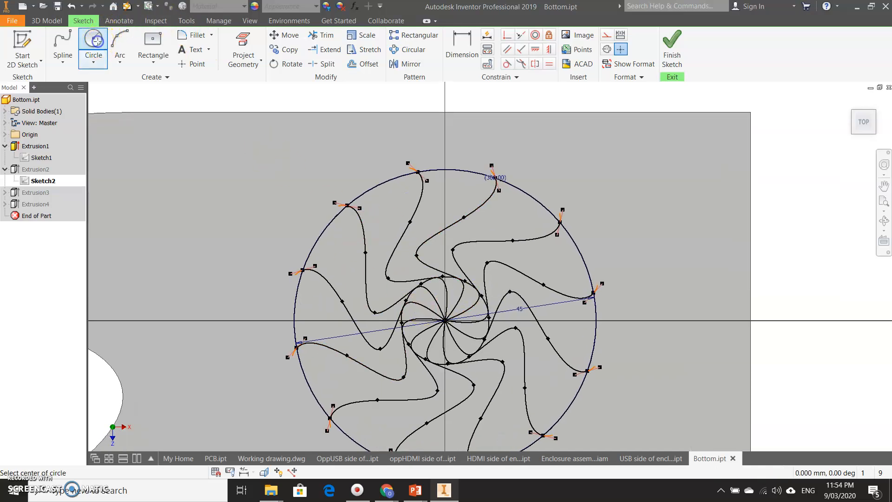
click(444, 320)
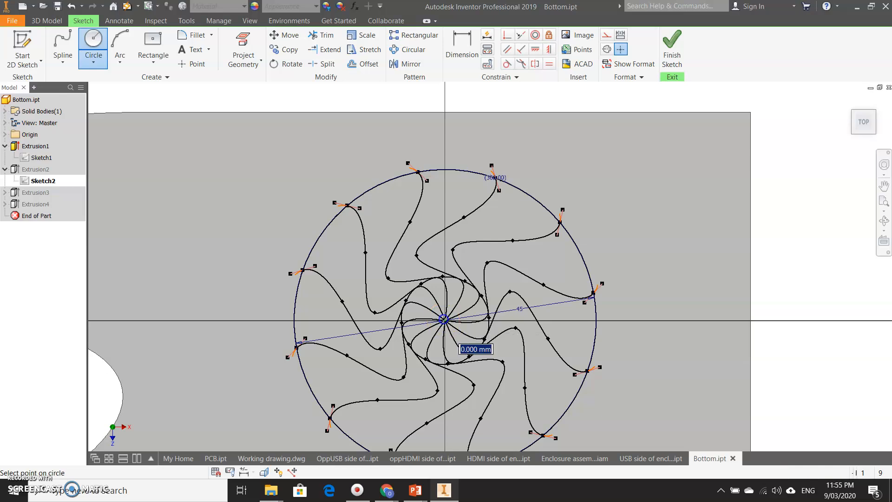
click(459, 267)
key(Escape)
Save the part, leaving sketch mode and accepting the update errors, and reopen Sketch2 for editing.
click(319, 37)
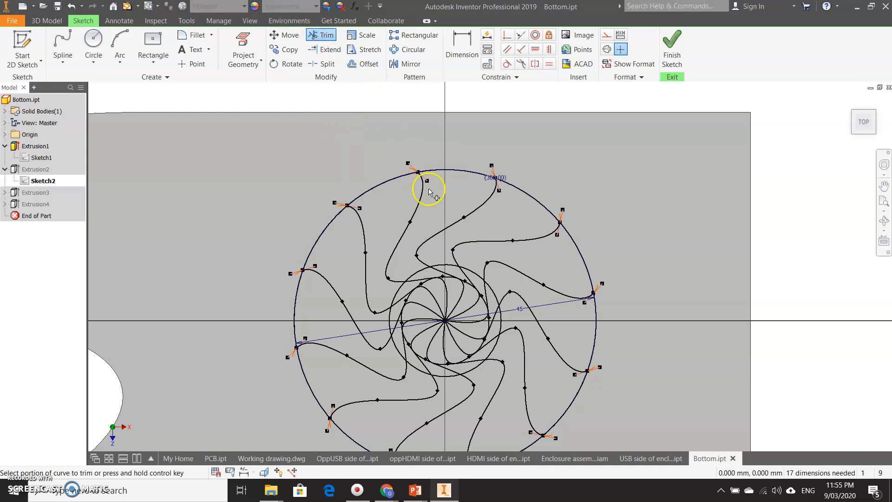
click(58, 7)
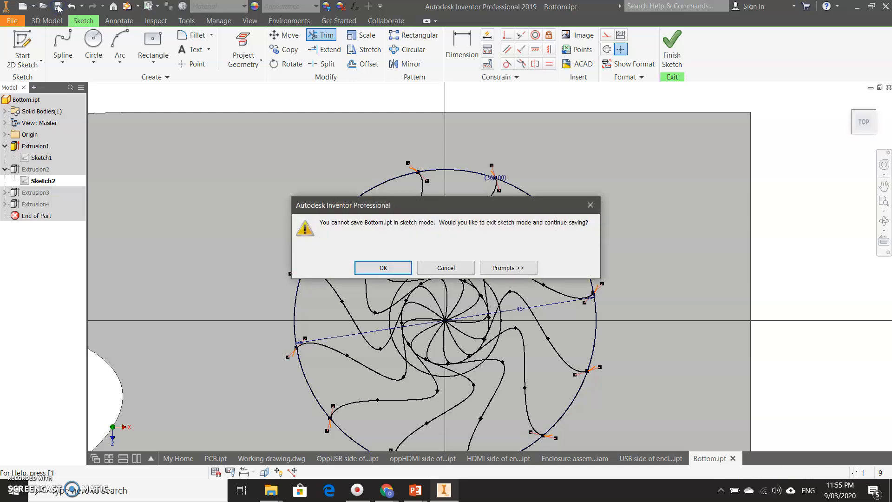
click(393, 268)
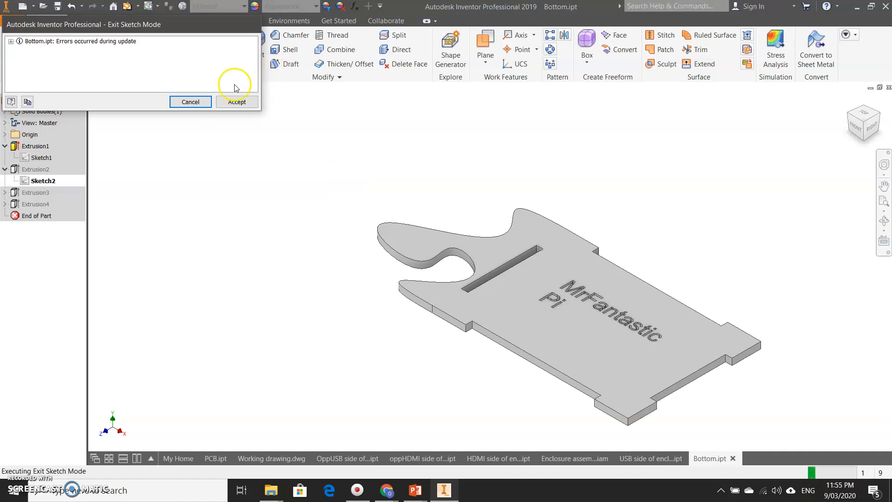
click(237, 102)
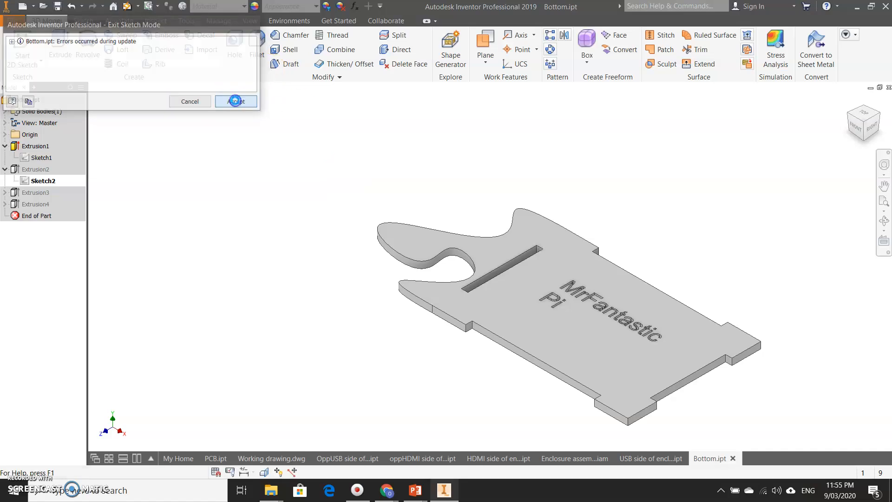
right_click(46, 178)
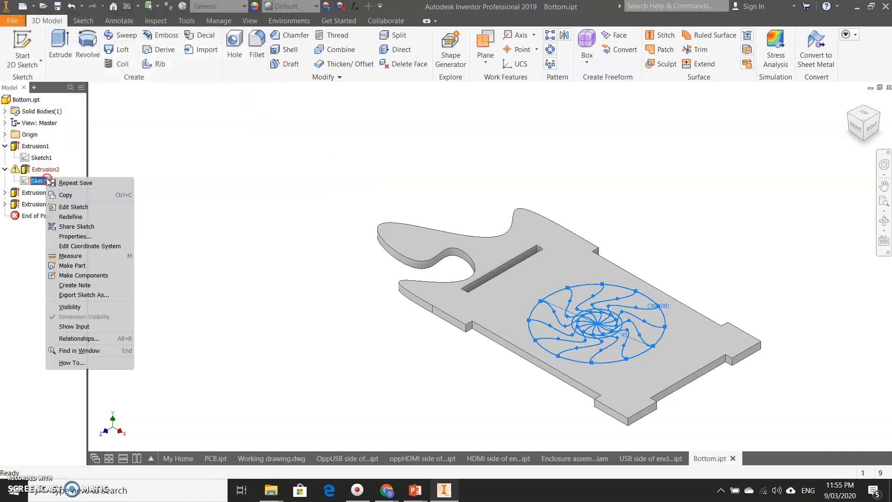
click(74, 208)
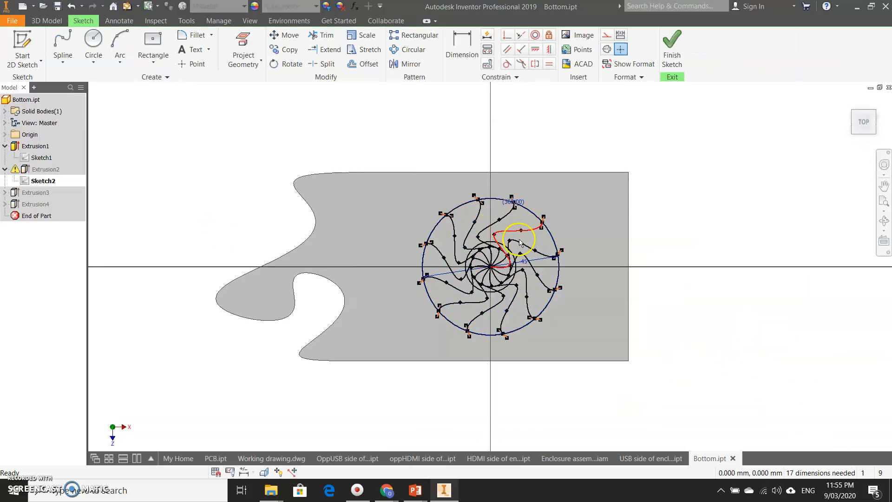
Try to trim the portions of the patterned splines that lie inside the smaller circle.
scroll(536, 268, up, 5)
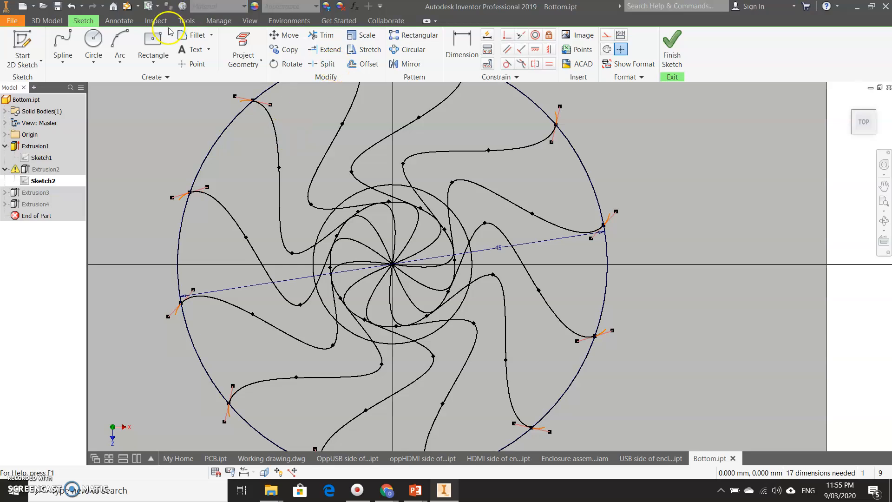
click(321, 37)
drag(422, 236, 427, 268)
mouse_move(389, 290)
mouse_down()
mouse_move(379, 291)
mouse_move(412, 295)
mouse_move(411, 308)
mouse_move(427, 301)
mouse_move(411, 309)
mouse_up()
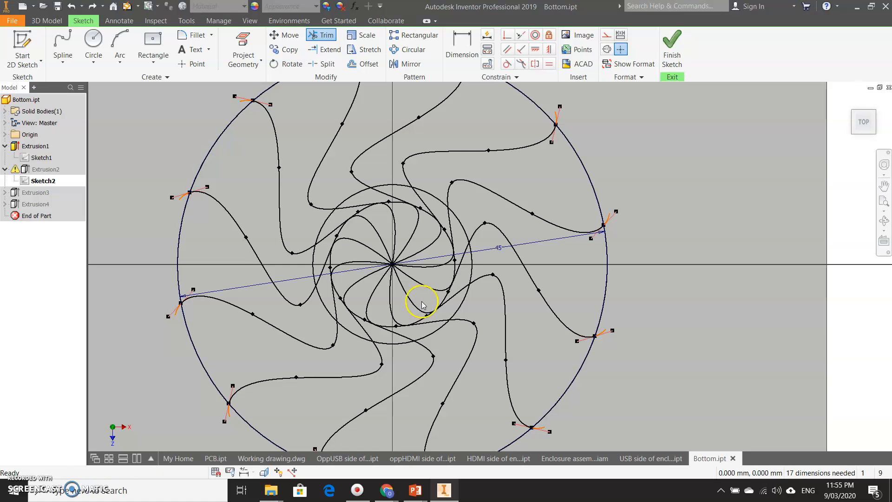
key(Escape)
click(415, 309)
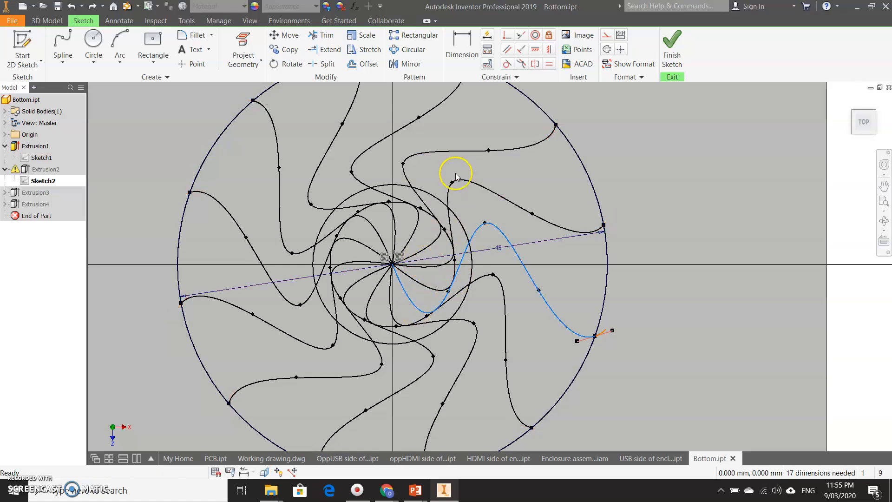
click(552, 198)
click(321, 35)
click(418, 199)
mouse_move(391, 199)
mouse_down()
mouse_move(380, 215)
mouse_move(354, 209)
mouse_move(345, 254)
mouse_up()
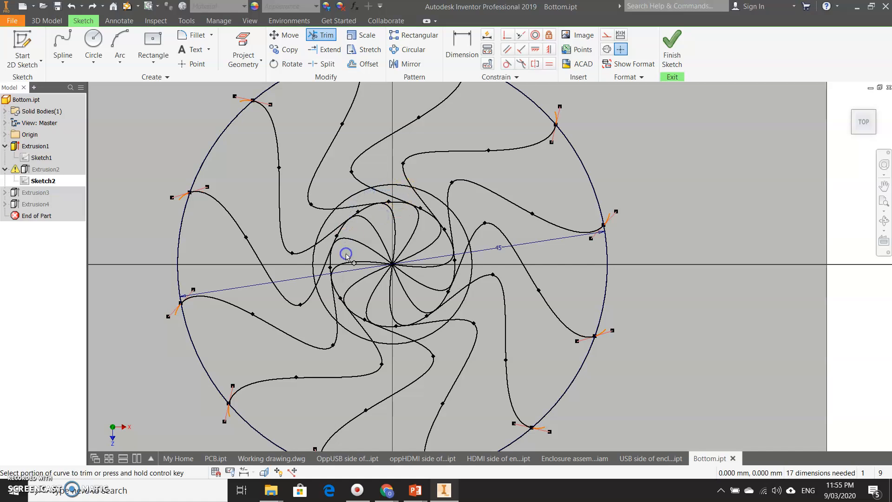
key(Escape)
Select groups of the patterned splines and try to delete them from the sketch.
drag(486, 383, 335, 358)
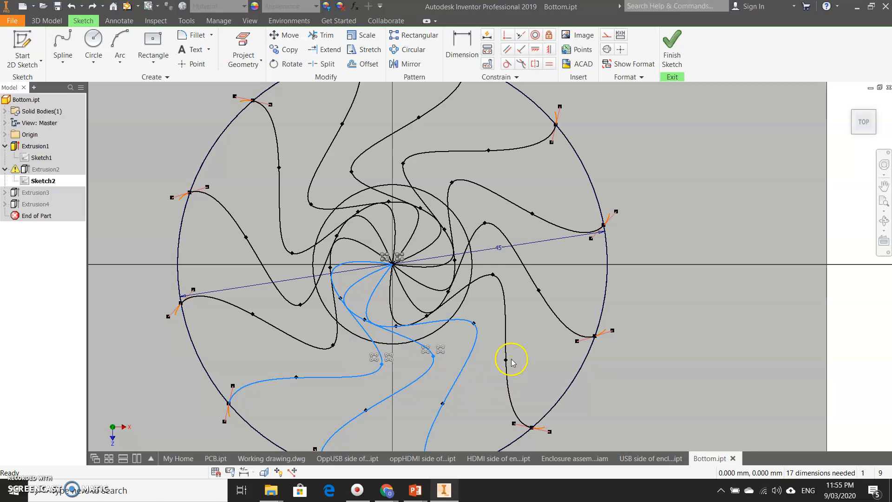
drag(560, 289, 469, 380)
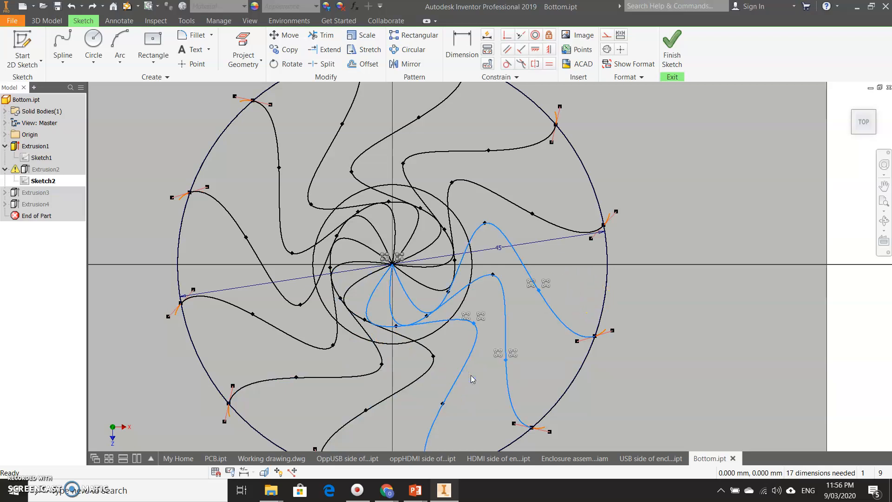
drag(428, 275, 372, 255)
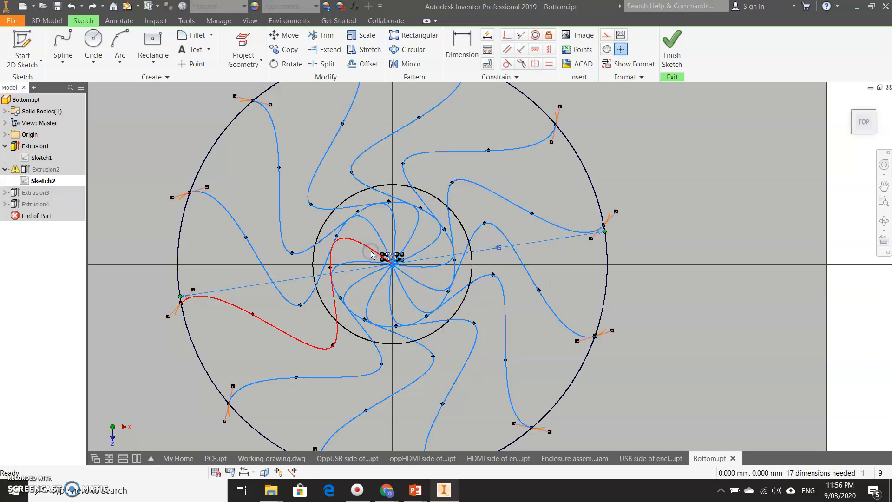
key(Delete)
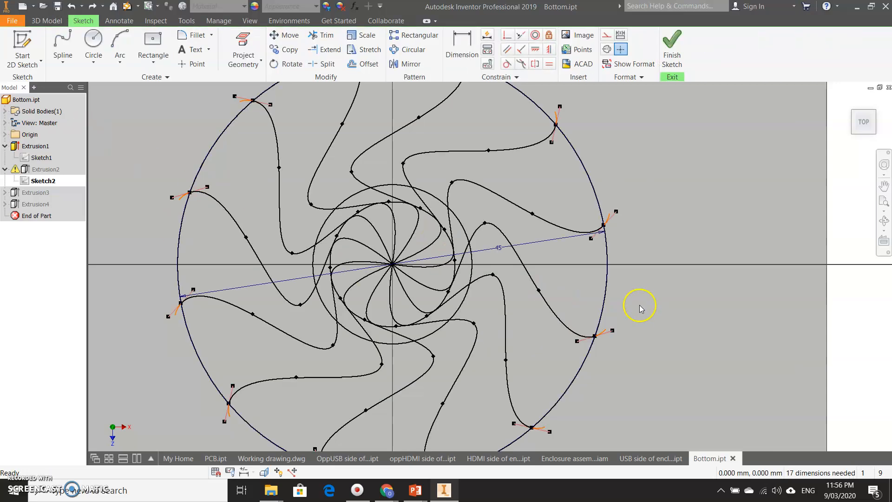
Undo the sketch edits back to the plain 45 mm circle, removing the smaller circle, spline pattern and original spline.
key(ctrl+z)
key(ctrl+z)
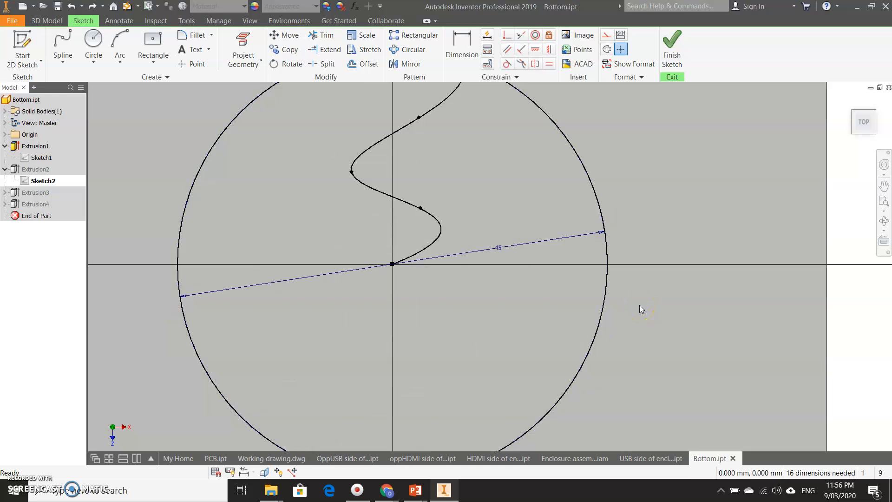
key(ctrl+z)
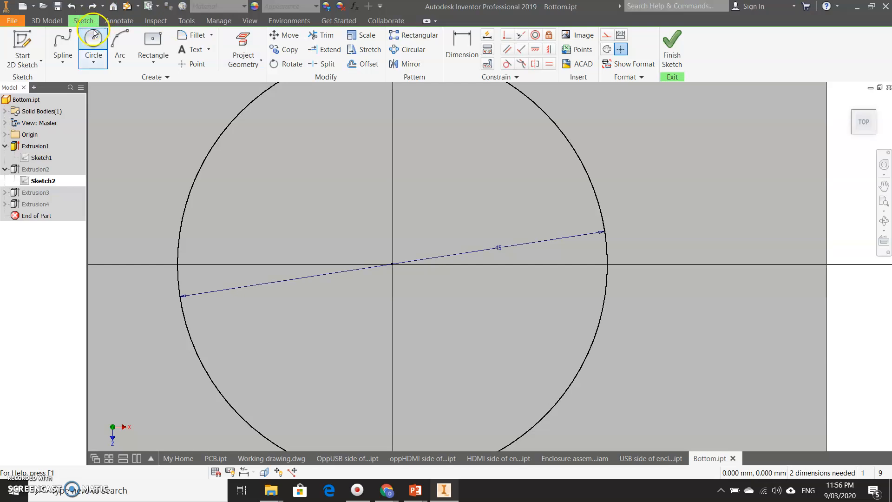
Draw a 10 mm diameter circle concentric with the 45 mm circle.
click(92, 44)
click(392, 264)
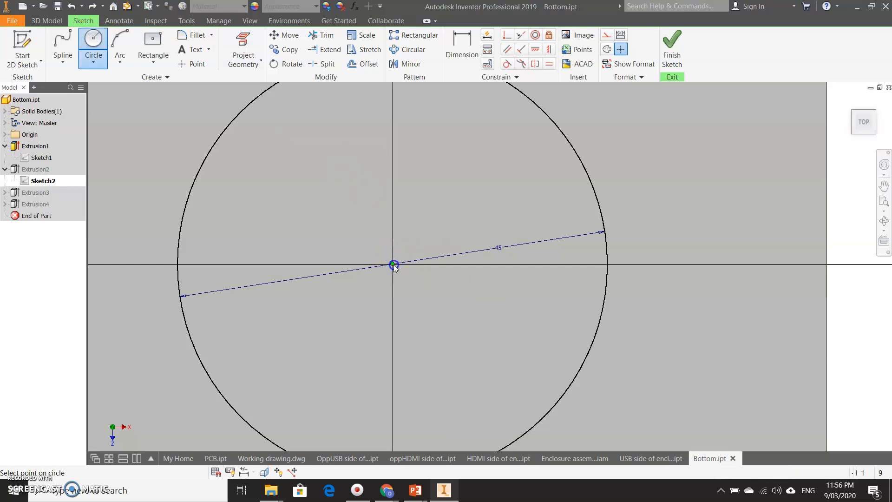
text(10)
key(Return)
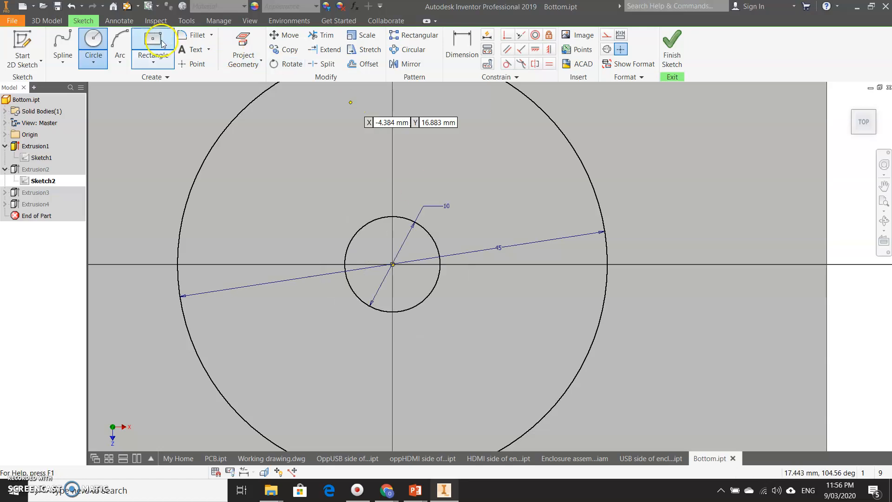
Draw a wavy control vertex spline from the 10 mm circle's top point up to the 45 mm circle's top point.
click(63, 61)
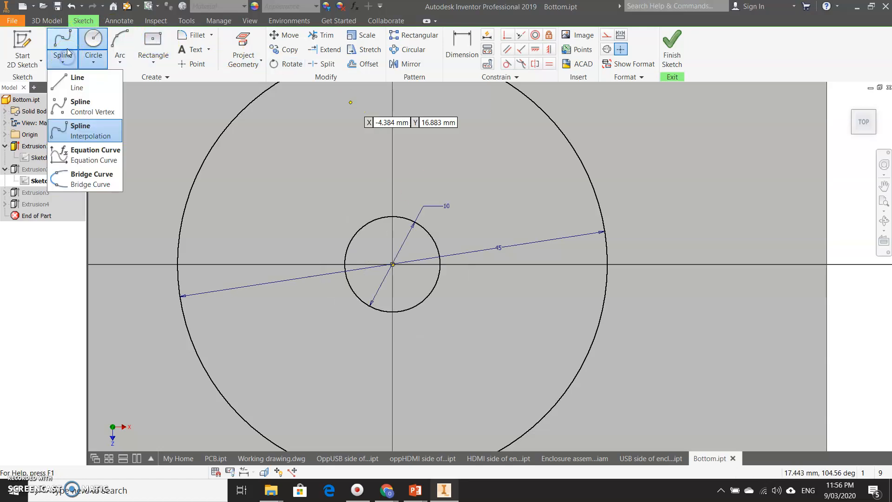
click(68, 113)
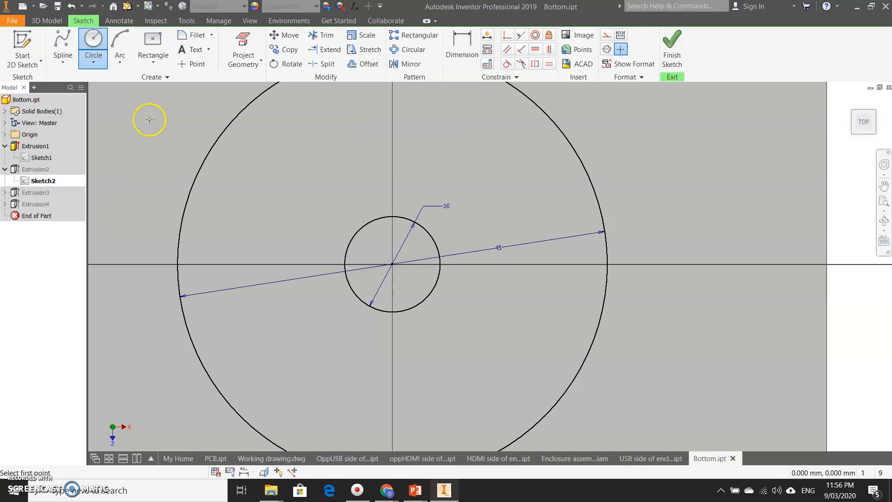
click(393, 216)
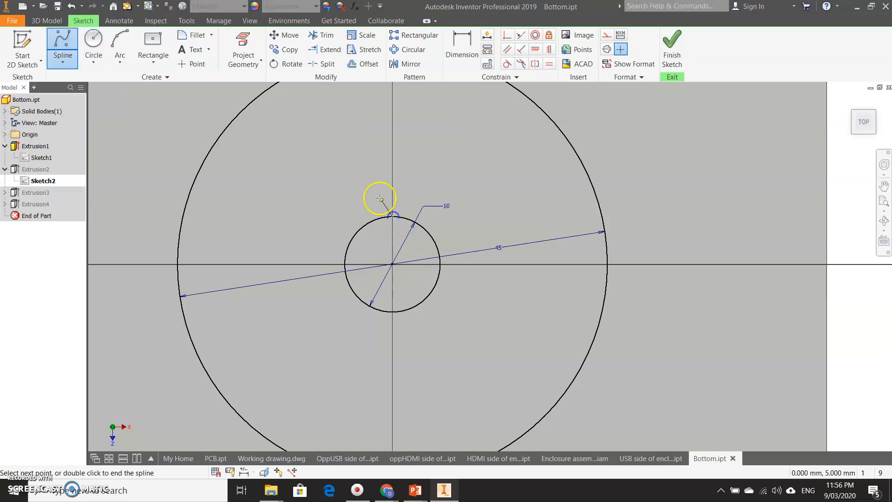
click(356, 185)
click(404, 148)
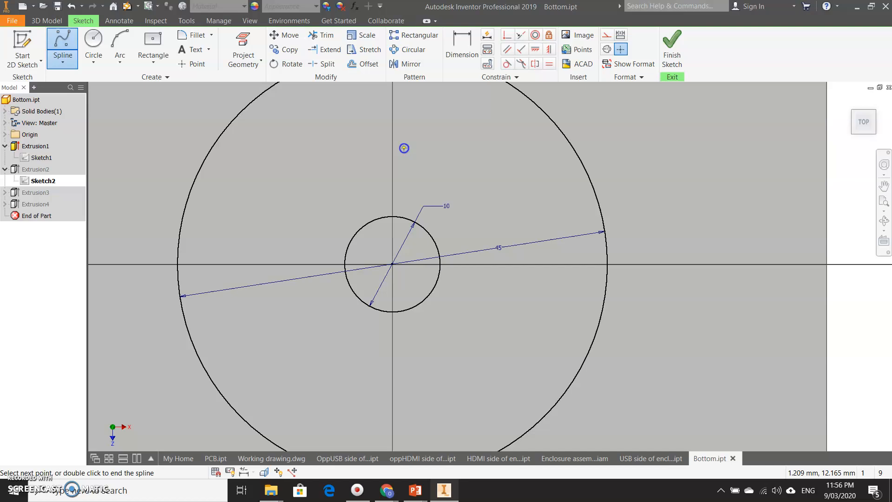
scroll(426, 130, down, 3)
click(420, 123)
click(401, 114)
click(391, 112)
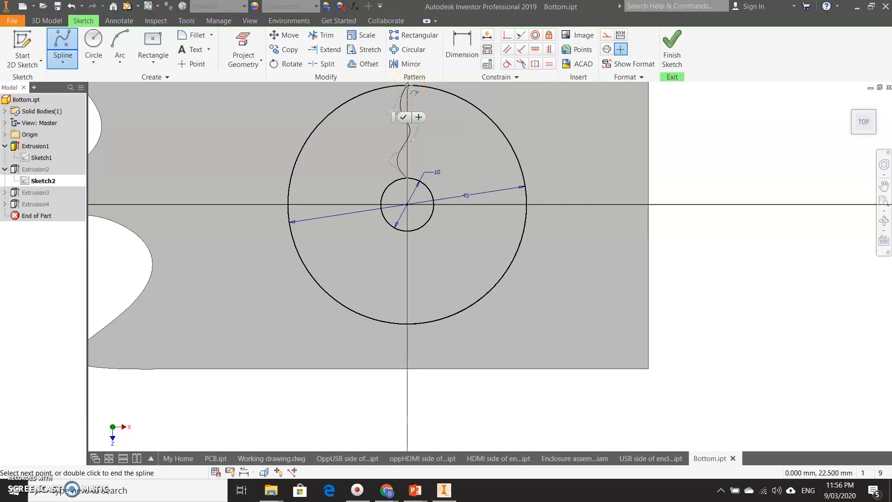
scroll(407, 87, down, 5)
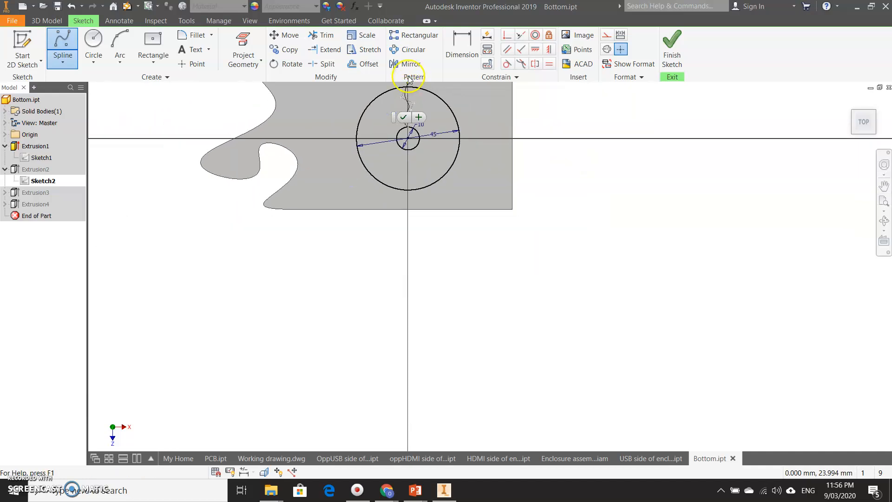
scroll(408, 81, up, 6)
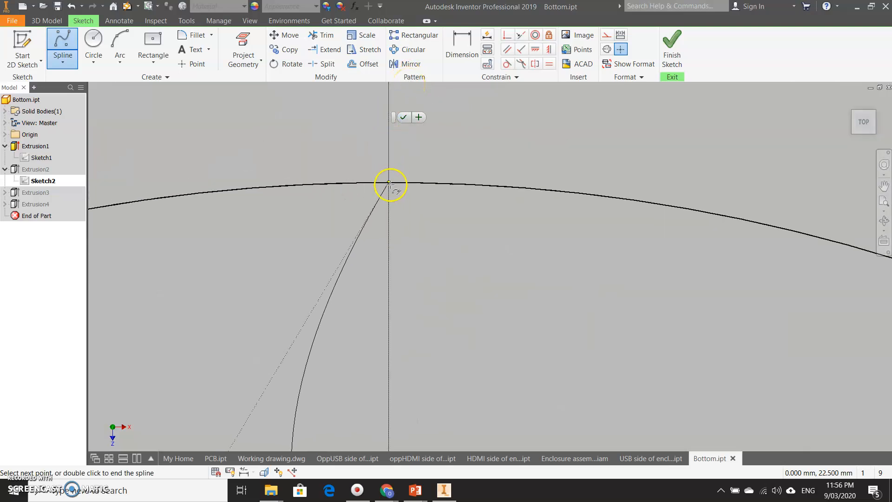
click(389, 184)
scroll(438, 200, down, 2)
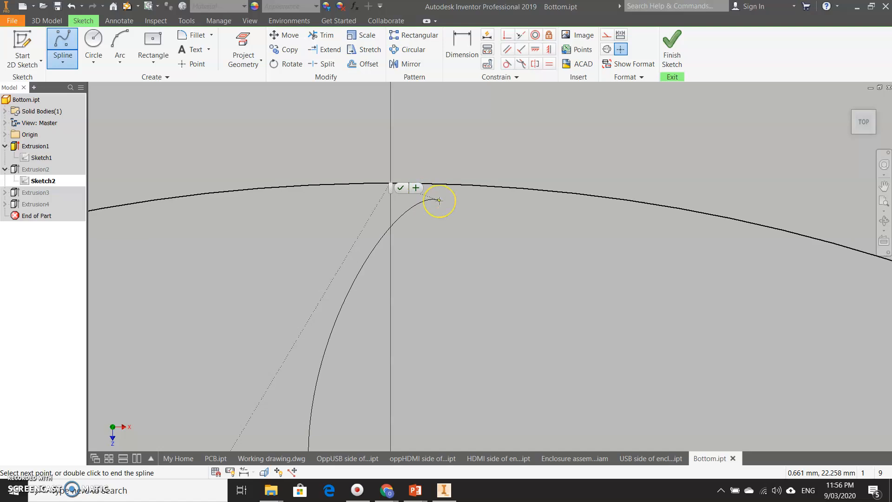
click(401, 188)
key(Escape)
scroll(497, 229, down, 3)
scroll(497, 230, down, 3)
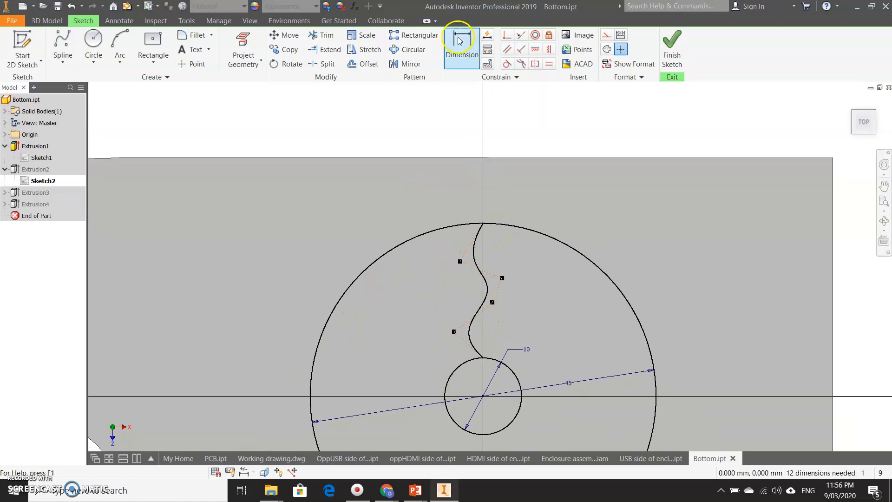
Create a circular pattern of the spline around the circles' centre with 12 instances over 360 degrees.
click(407, 49)
click(483, 270)
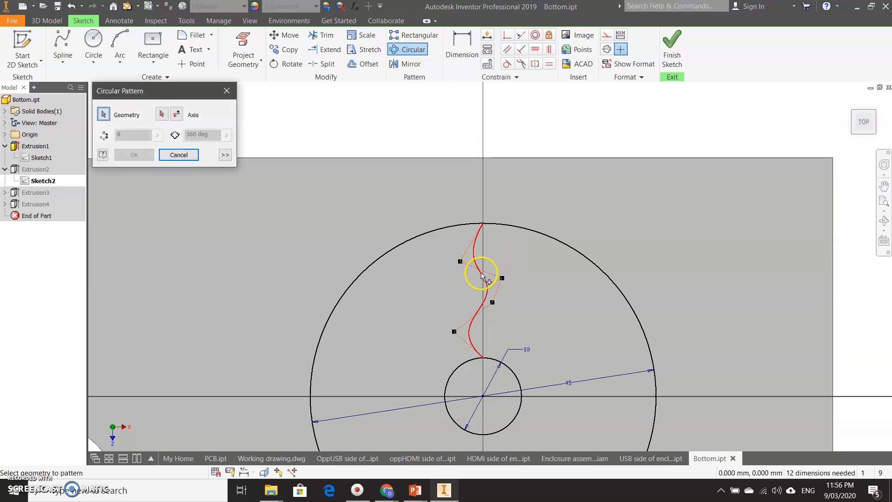
click(161, 116)
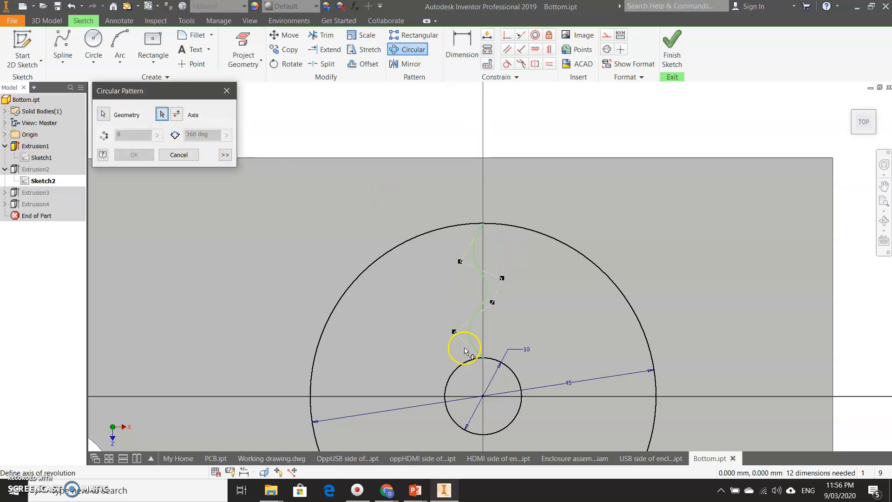
click(482, 397)
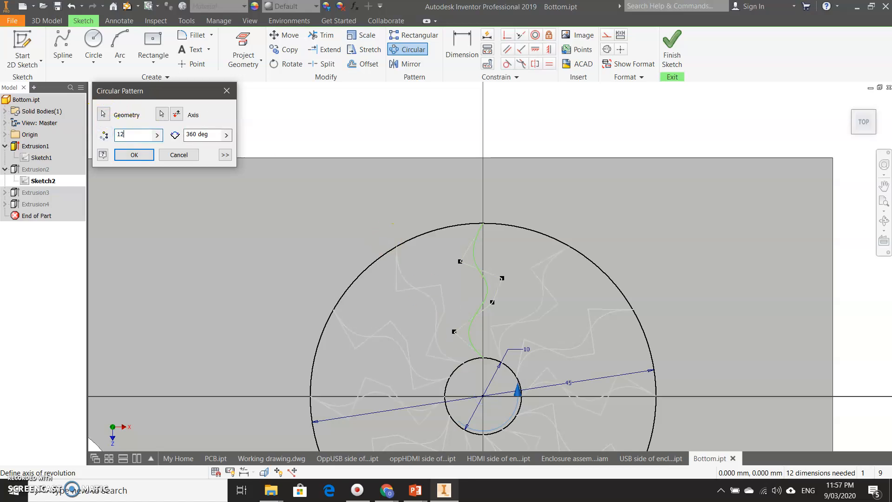
click(134, 155)
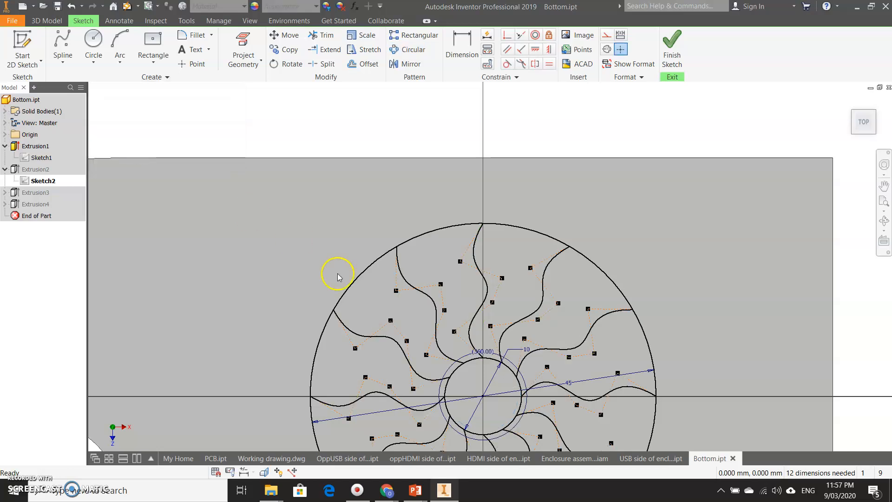
Trim every second arc of the 10 mm circle between neighbouring splines.
scroll(444, 200, down, 3)
scroll(471, 292, up, 4)
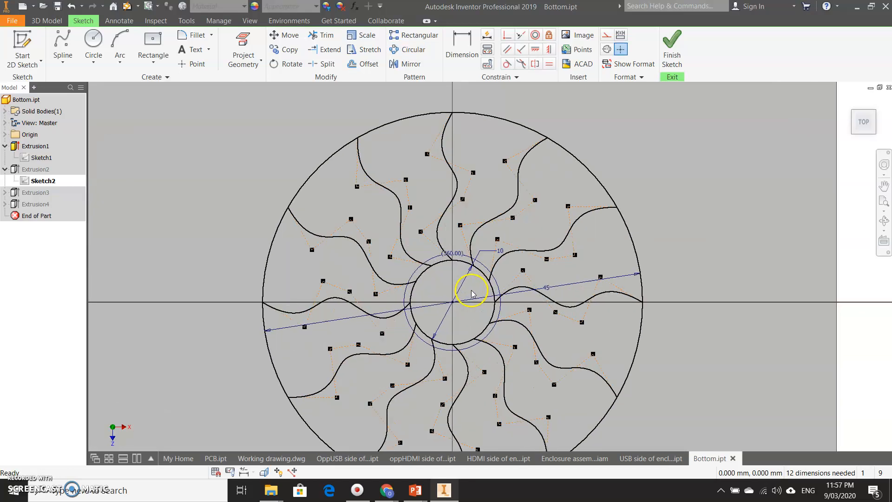
click(326, 35)
click(432, 254)
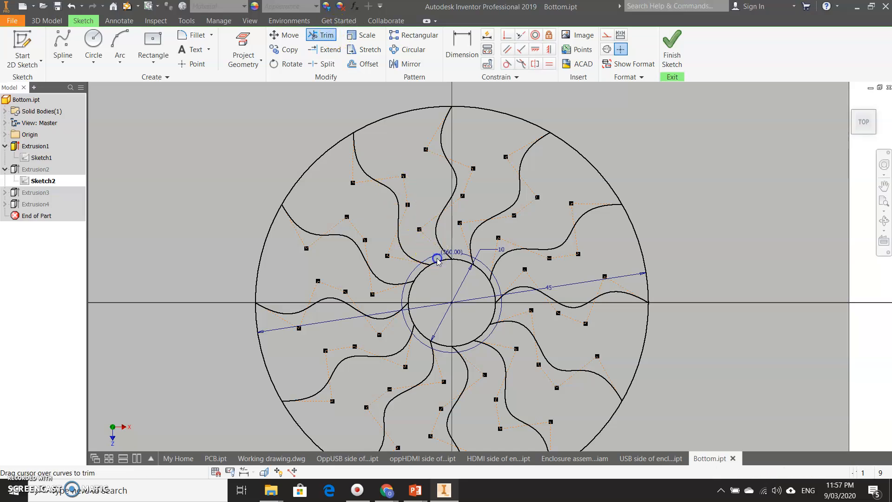
click(479, 268)
click(483, 270)
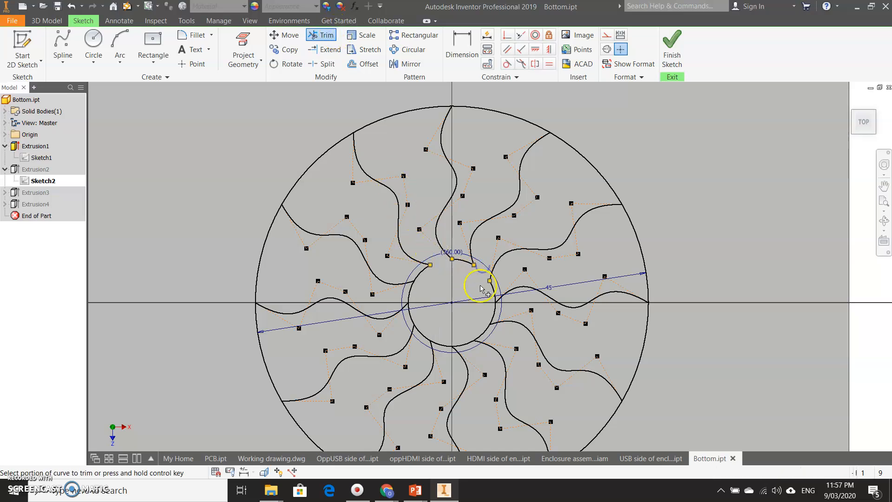
drag(497, 312, 465, 353)
drag(436, 327, 424, 340)
drag(421, 289, 409, 299)
click(434, 282)
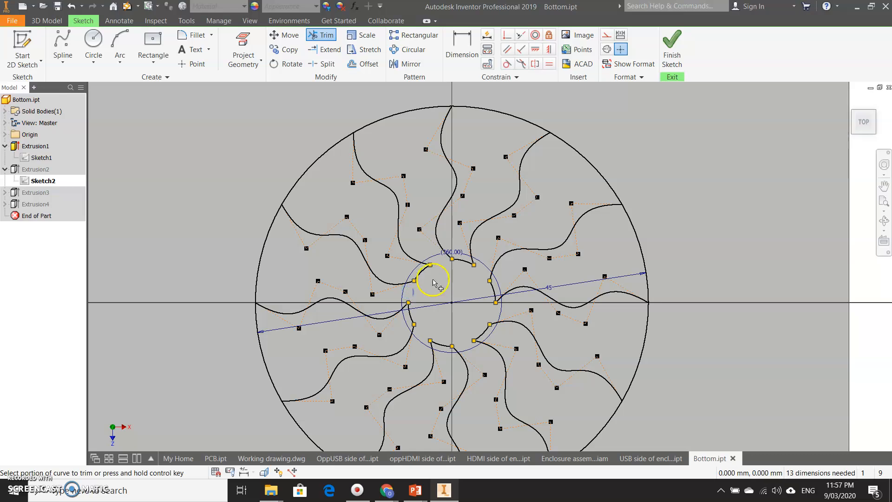
Trim every second arc of the 45 mm circle between neighbouring splines, leaving six closed vent blades.
mouse_move(388, 109)
mouse_down()
mouse_move(525, 122)
mouse_move(577, 167)
mouse_move(608, 224)
mouse_up()
mouse_move(664, 330)
mouse_down()
mouse_move(635, 323)
mouse_move(632, 385)
mouse_up()
scroll(611, 307, down, 3)
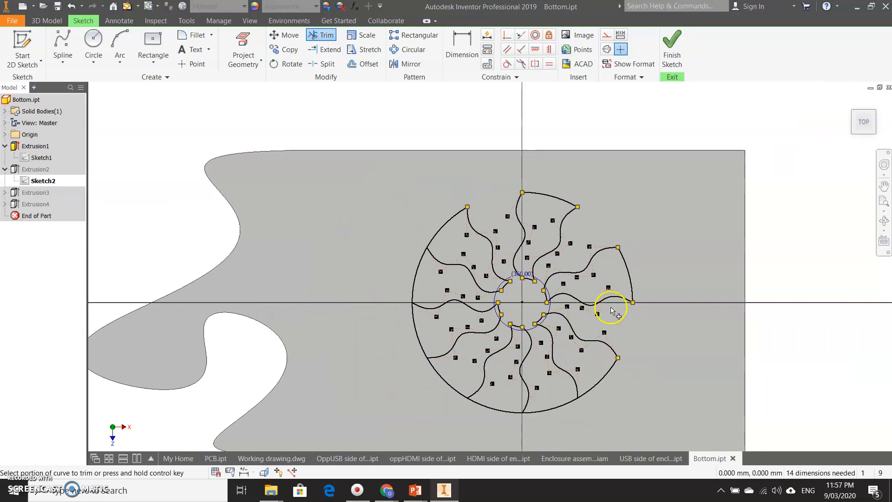
mouse_move(575, 416)
mouse_down()
mouse_move(562, 391)
mouse_move(552, 393)
mouse_up()
mouse_move(451, 400)
mouse_down()
mouse_move(398, 319)
mouse_move(408, 269)
mouse_move(438, 281)
mouse_move(454, 132)
mouse_up()
Finish the vent sketch and accept the update despite the reported errors.
click(55, 22)
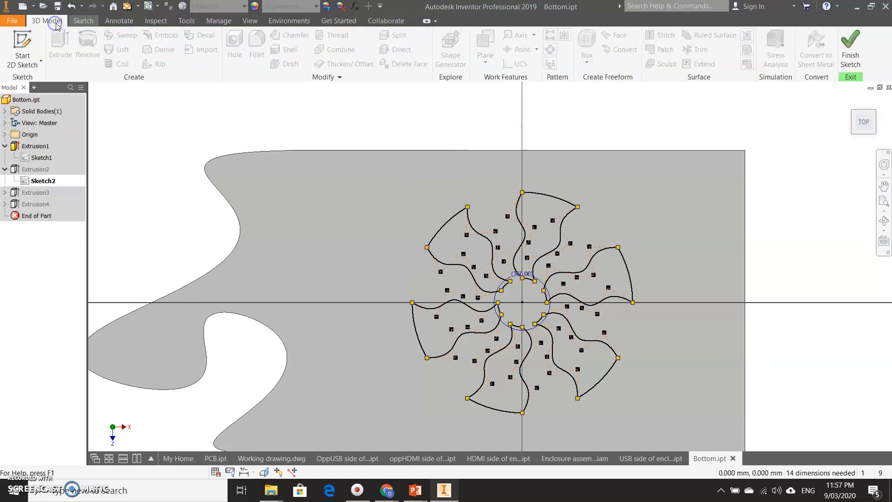
key(x)
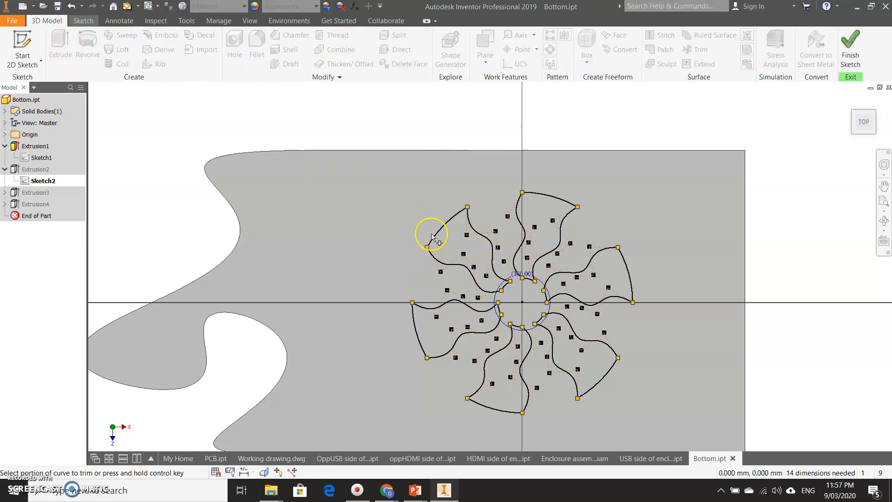
click(850, 51)
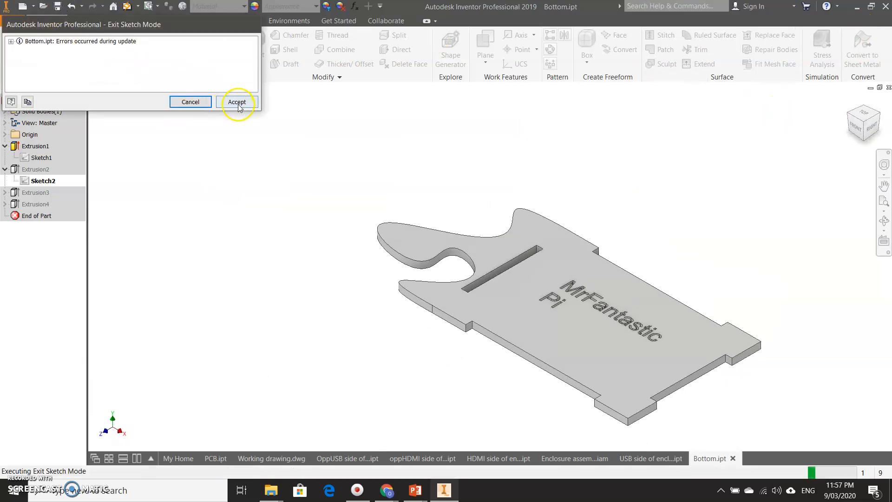
click(237, 103)
Edit Extrusion2 to cut the six vent blade profiles 3 mm deep through the plate.
click(38, 170)
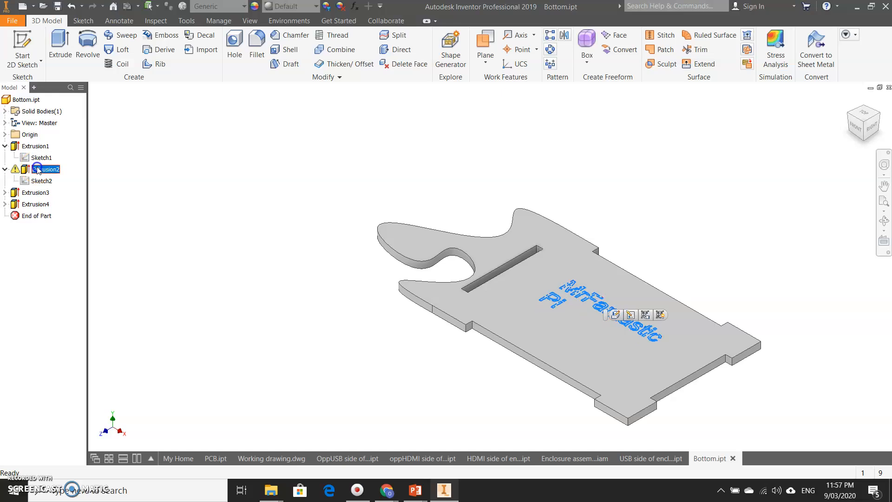
right_click(38, 169)
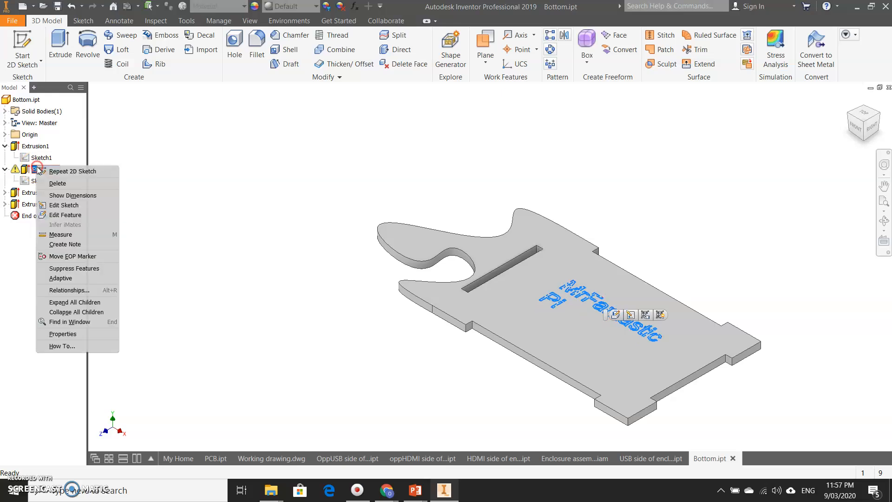
click(67, 215)
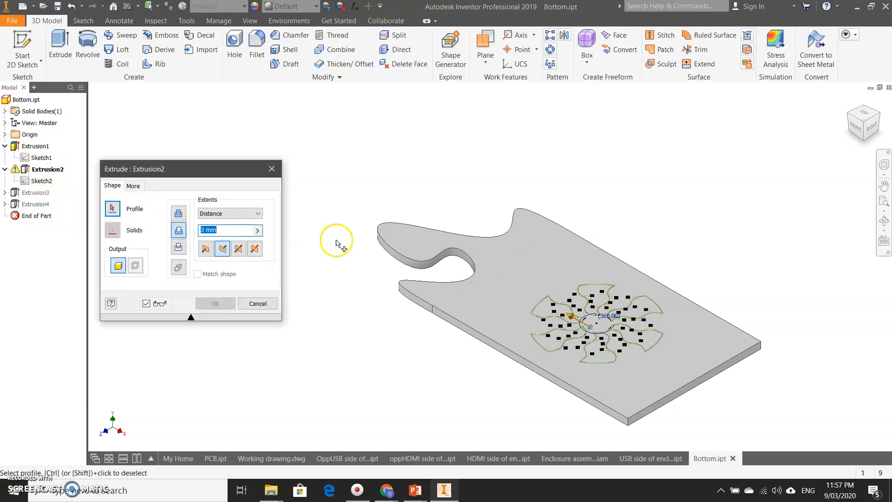
scroll(608, 297, up, 2)
scroll(610, 298, down, 3)
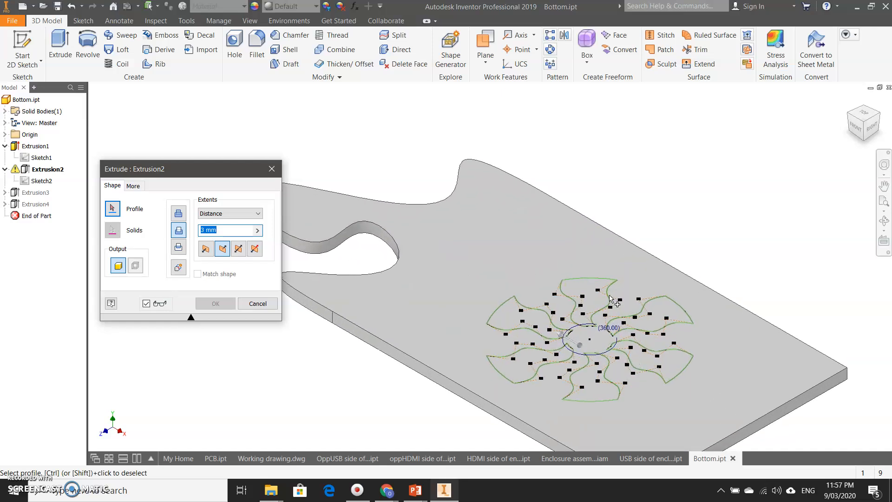
click(588, 298)
click(666, 304)
click(661, 369)
click(592, 380)
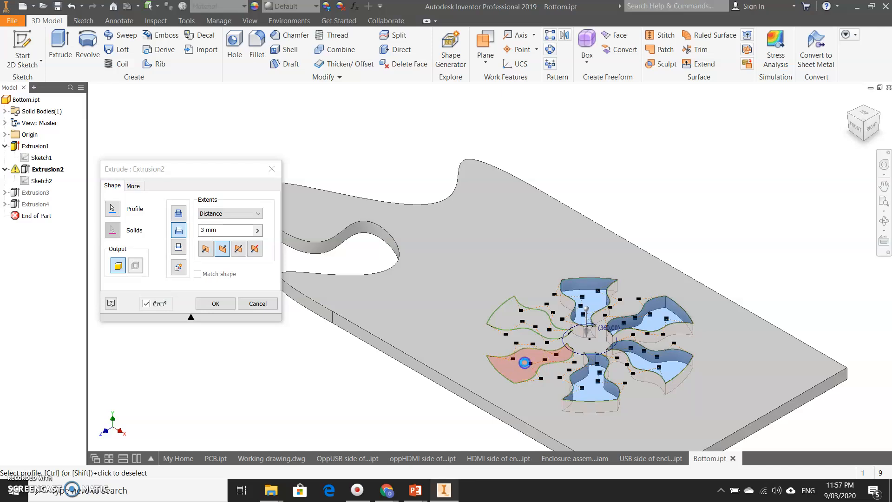
click(524, 361)
click(511, 321)
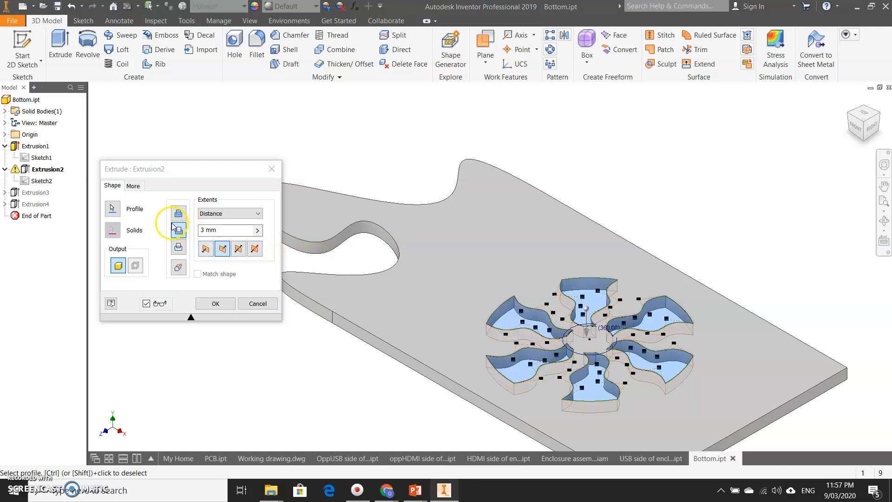
click(228, 304)
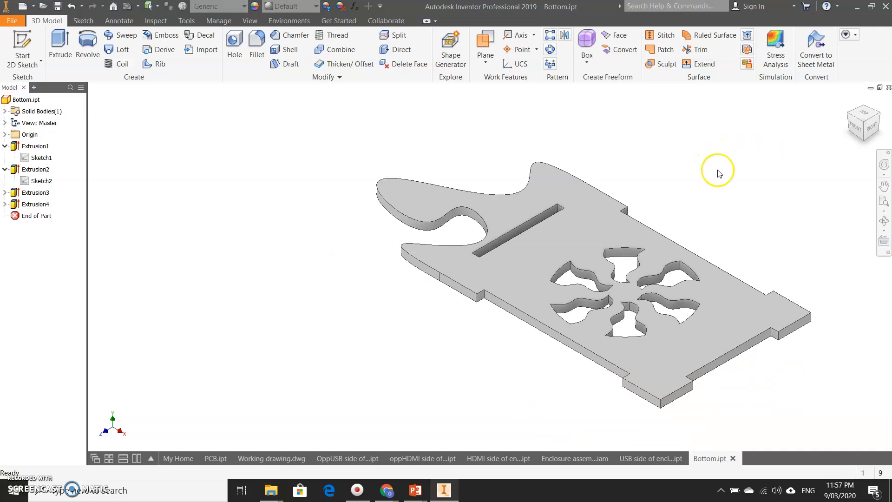
click(863, 115)
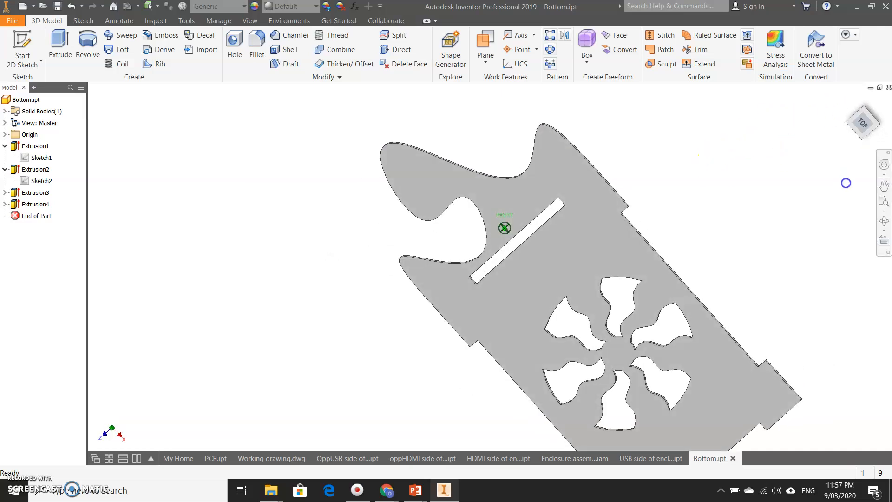
mouse_move(850, 173)
shift+middle_down()
mouse_move(854, 141)
mouse_move(789, 449)
mouse_move(693, 153)
mouse_move(733, 181)
mouse_move(699, 154)
shift+middle_up()
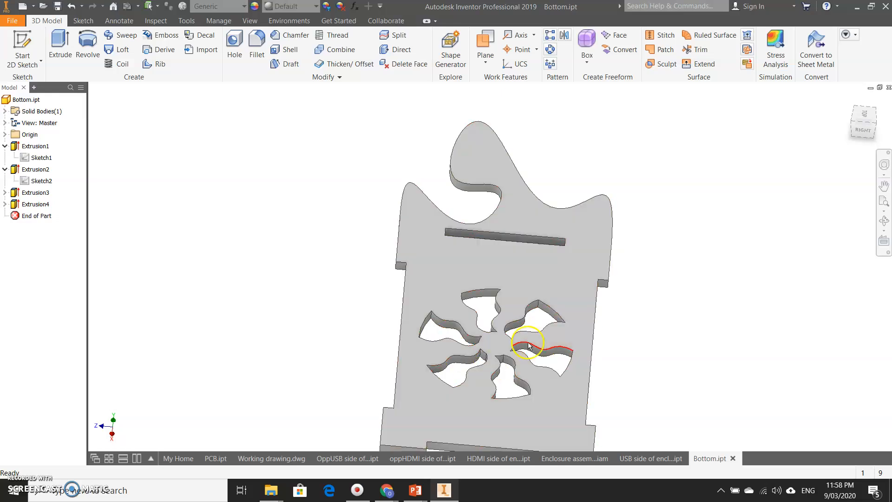
Switch to the enclosure assembly and place one Bottom.ipt component beside the enclosure.
click(575, 459)
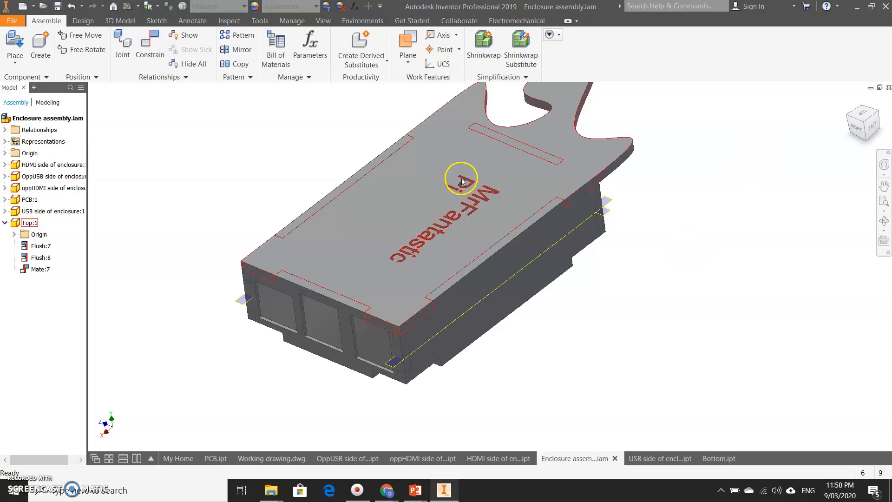
click(150, 43)
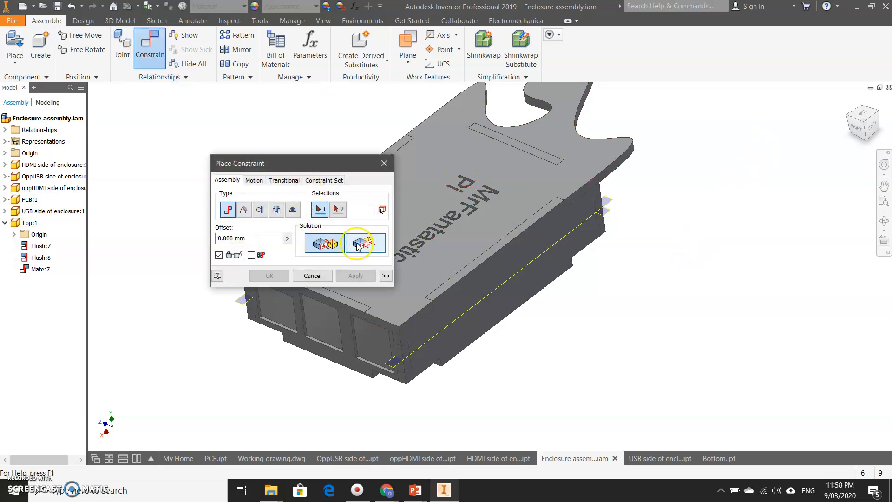
click(383, 163)
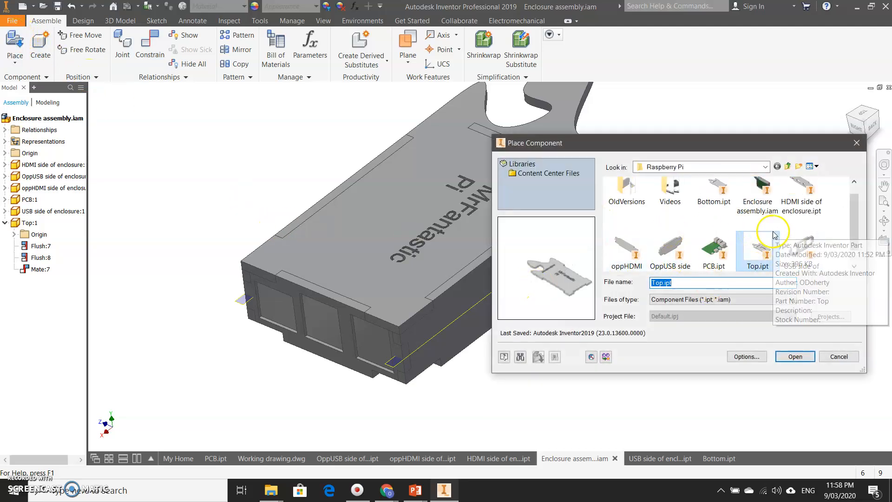
scroll(824, 219, up, 1)
scroll(824, 219, down, 2)
scroll(825, 219, up, 2)
click(714, 197)
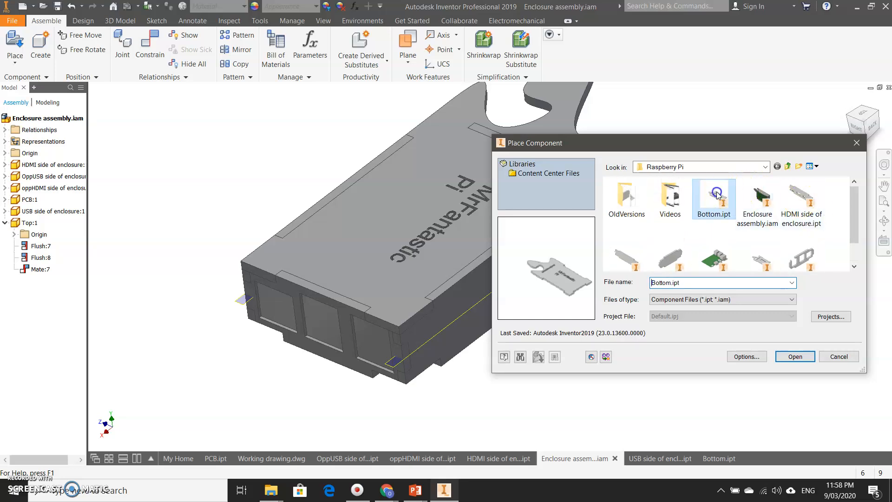
click(795, 356)
click(681, 252)
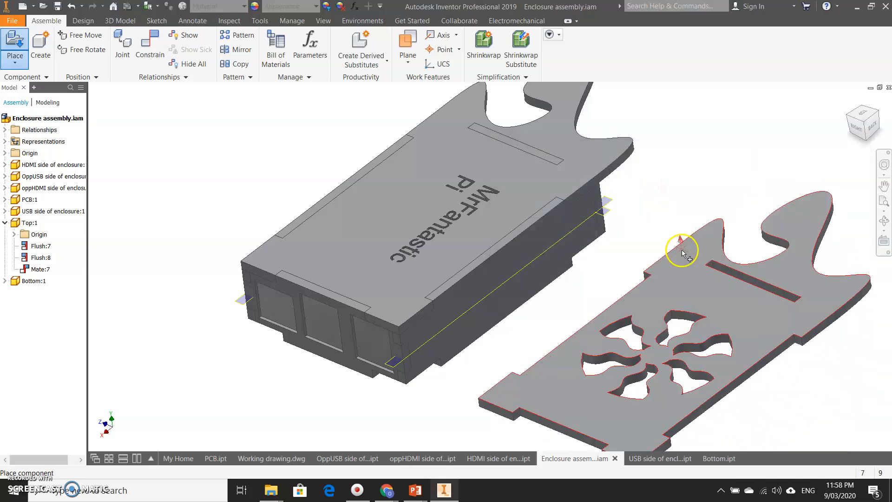
Constrain the long-side tab face of Bottom flush with the outer face of the oppHDMI side wall at 0 mm offset.
scroll(686, 252, up, 3)
scroll(687, 252, down, 2)
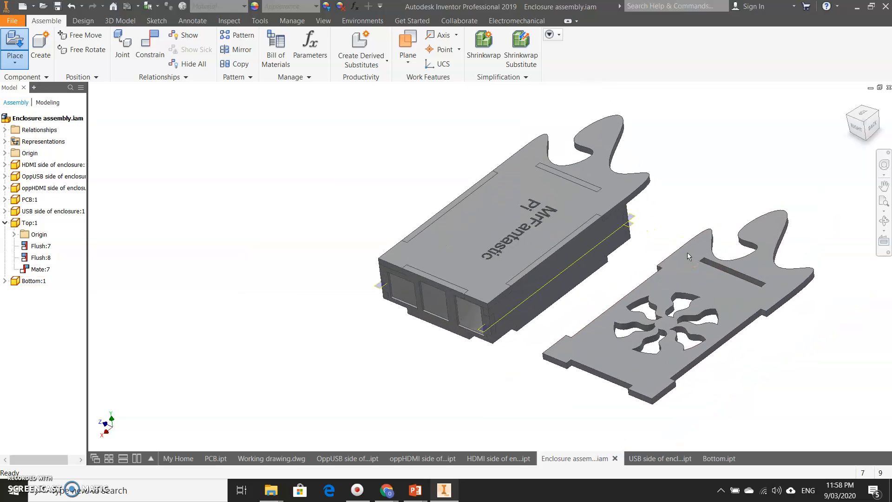
click(156, 42)
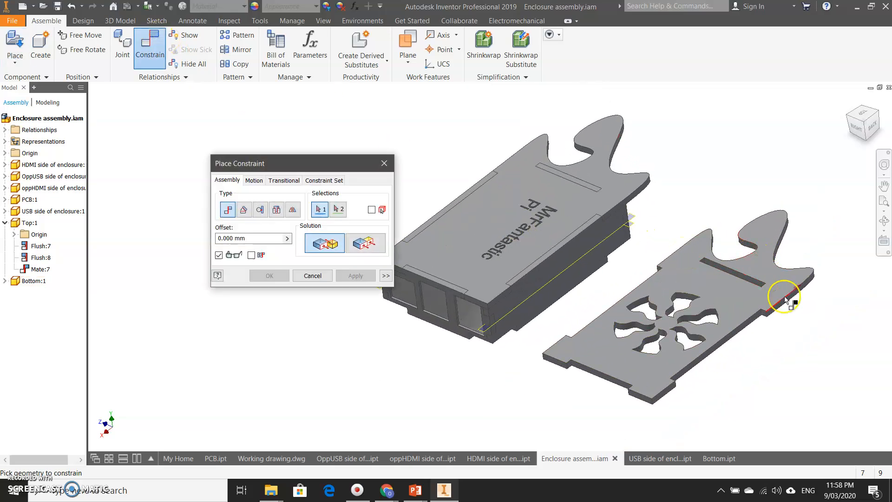
scroll(786, 298, up, 2)
scroll(786, 299, down, 5)
click(788, 308)
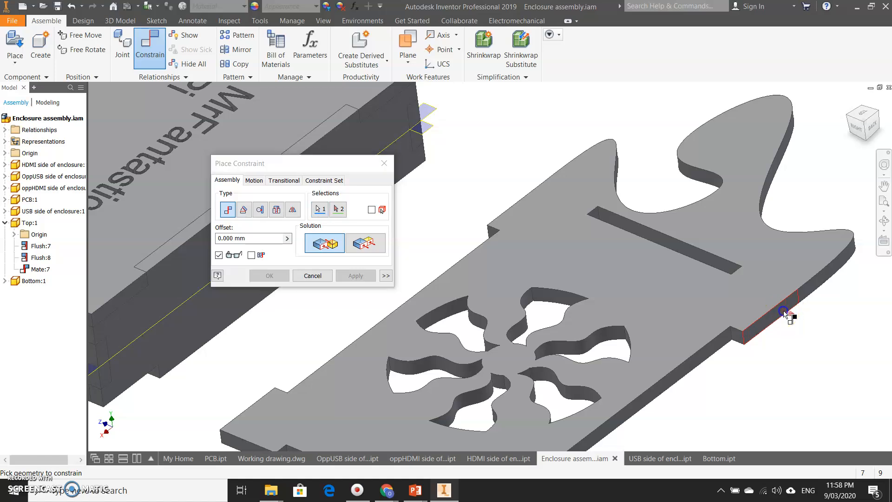
click(386, 131)
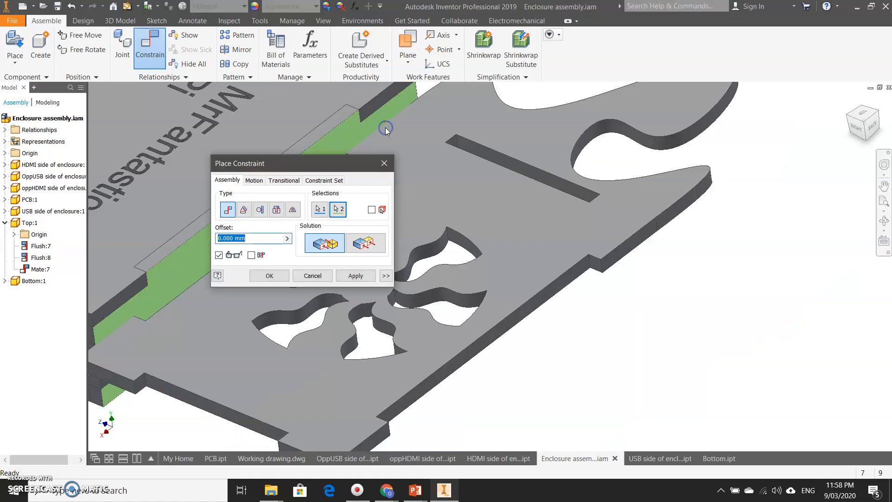
click(367, 244)
click(364, 271)
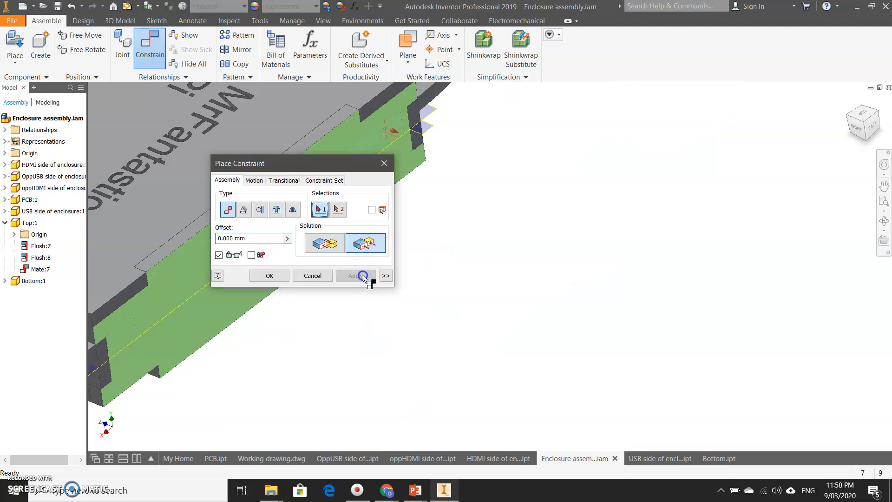
Constrain the underside of Bottom flush with the bottom edge face of the oppHDMI side wall.
drag(854, 119, 731, 381)
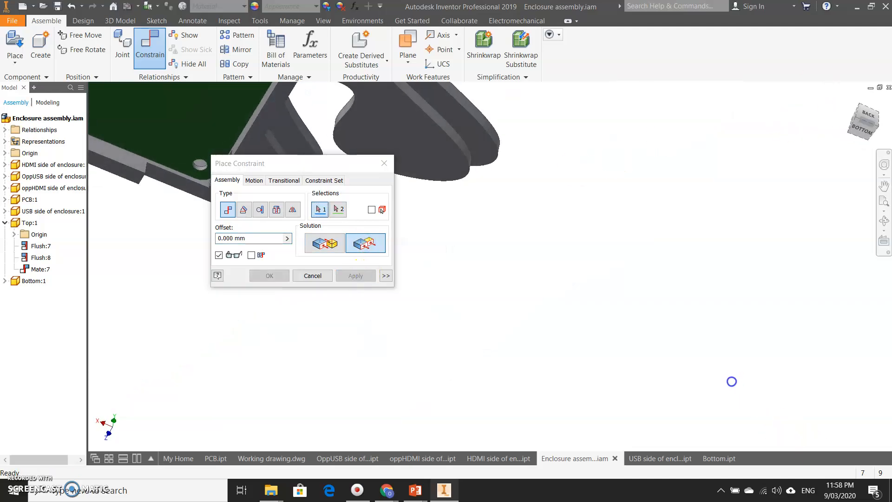
scroll(786, 238, down, 5)
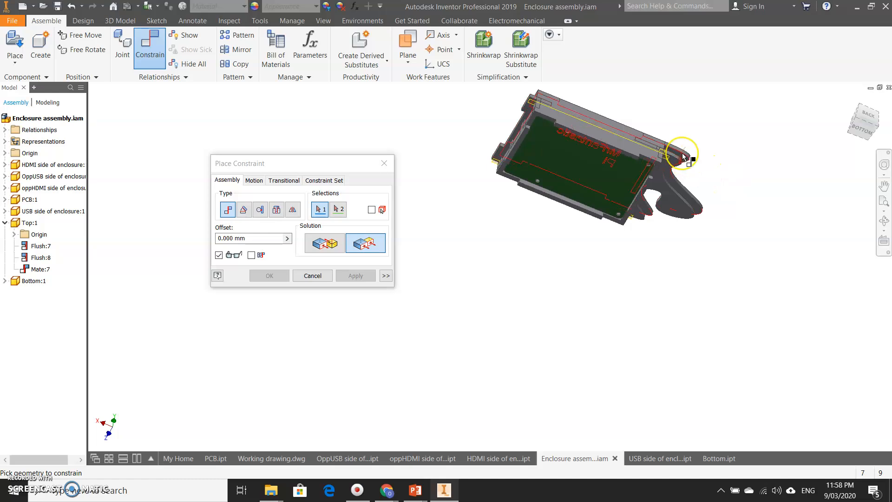
scroll(683, 157, up, 4)
scroll(681, 136, up, 3)
click(577, 304)
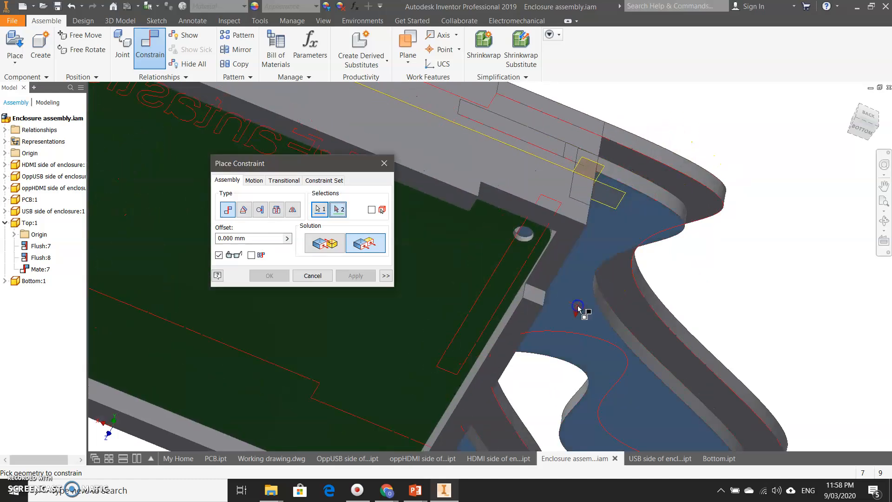
click(455, 205)
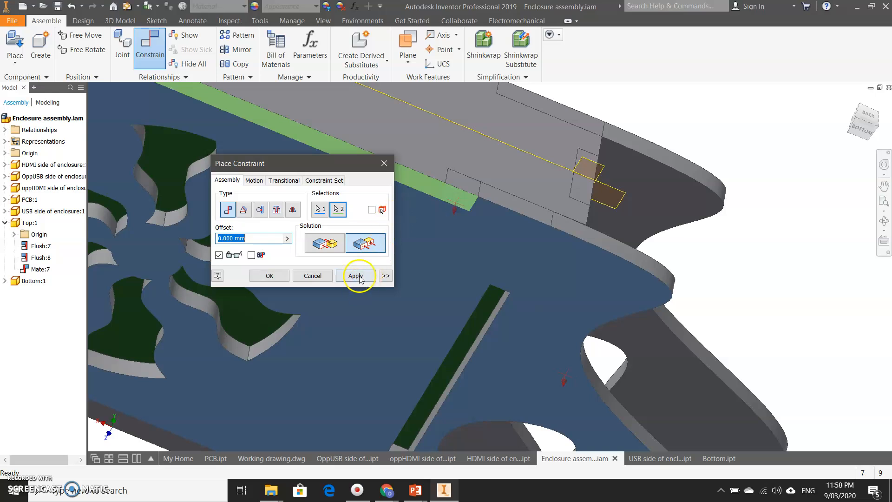
click(355, 276)
Constrain the end tab face of Bottom flush with the outer face of the USB side wall.
scroll(598, 205, down, 6)
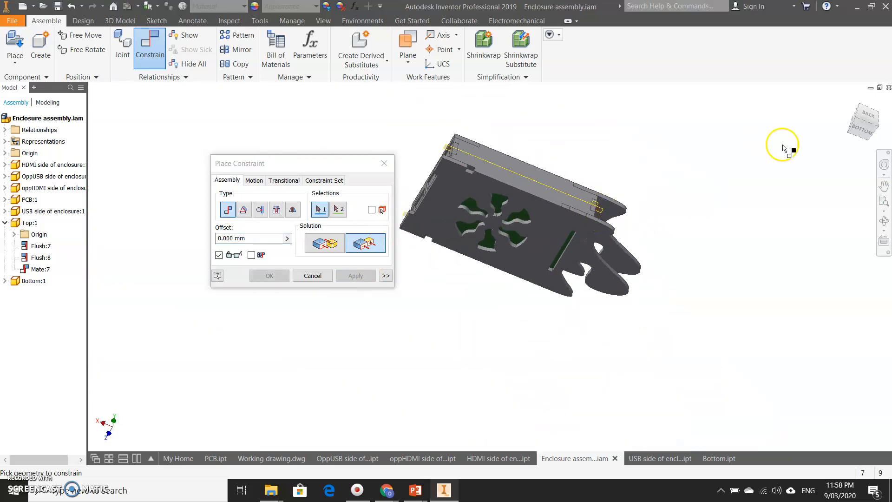
click(872, 123)
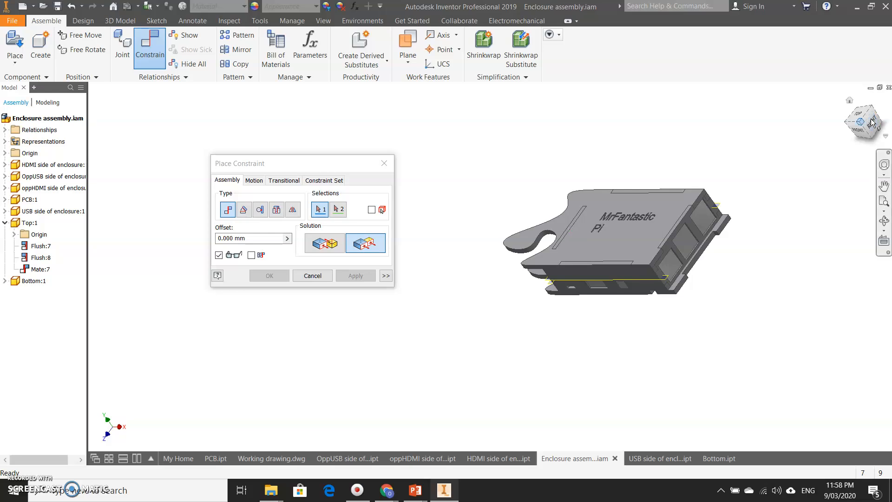
scroll(692, 303, up, 5)
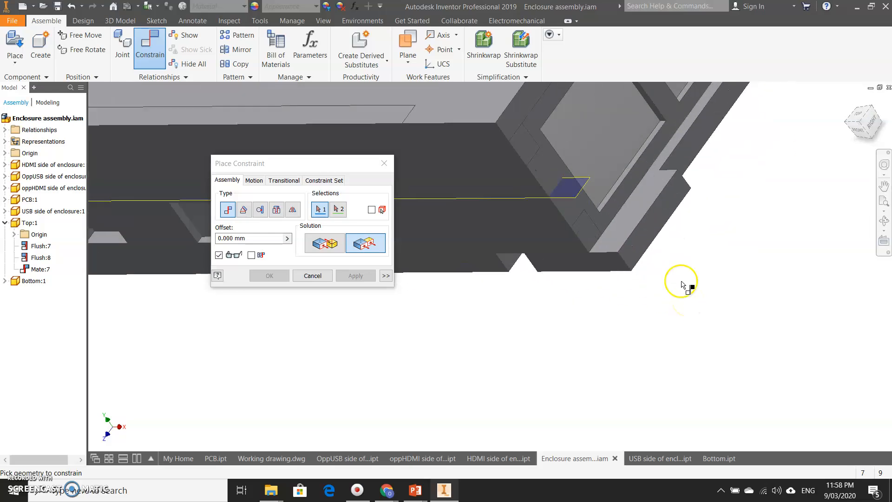
click(662, 219)
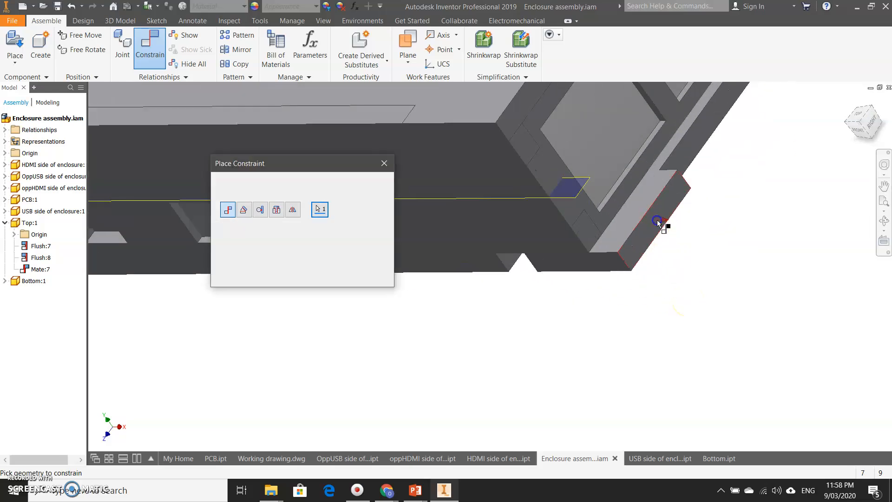
click(607, 218)
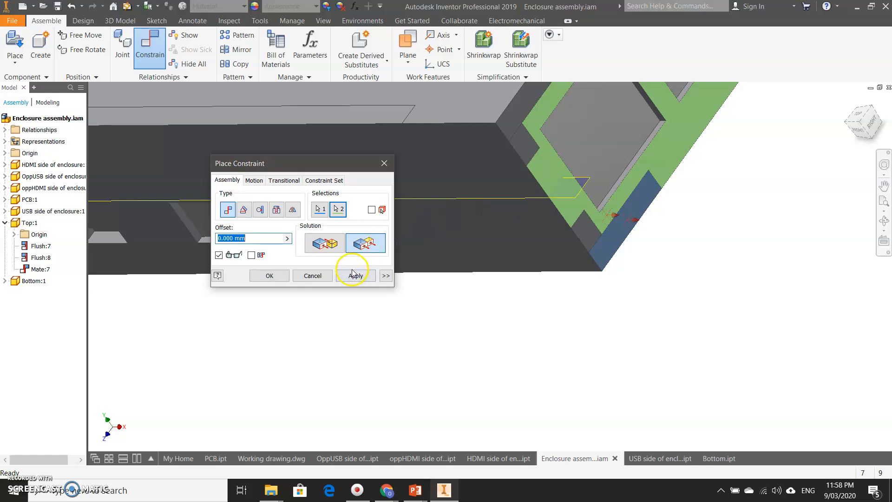
click(353, 274)
click(312, 276)
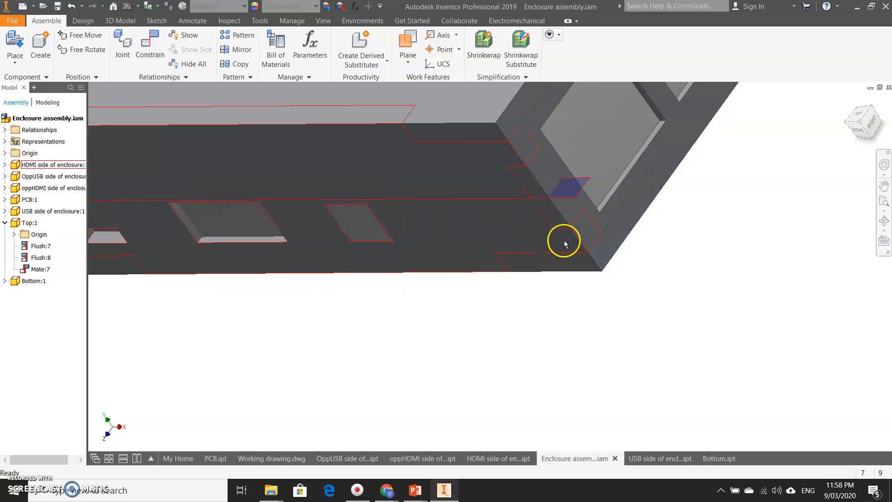
Inspect the assembled enclosure from several angles to check how the top, bottom and side panels fit together.
scroll(563, 241, down, 5)
mouse_move(861, 121)
shift+middle_down()
mouse_move(748, 176)
mouse_move(697, 267)
mouse_move(559, 330)
mouse_move(534, 315)
mouse_move(544, 275)
mouse_move(673, 260)
mouse_move(675, 249)
mouse_move(832, 191)
mouse_move(108, 189)
mouse_move(263, 141)
mouse_move(260, 199)
mouse_move(190, 162)
shift+middle_up()
key(F6)
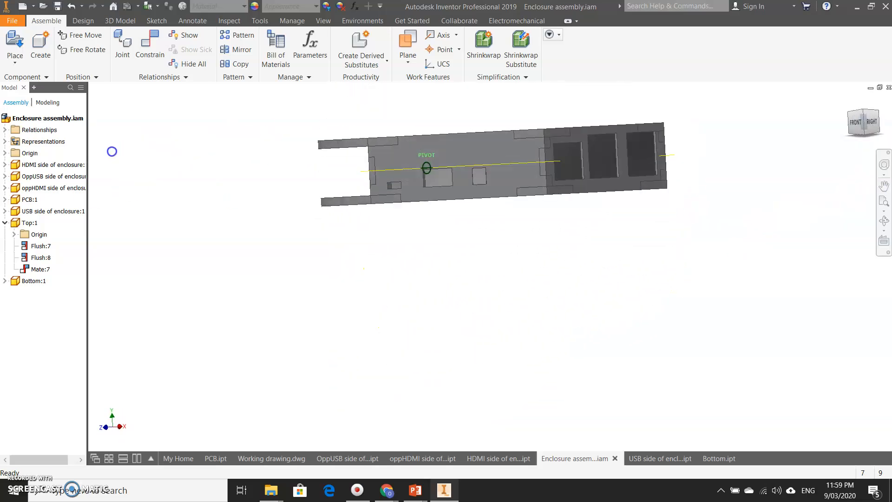
scroll(595, 178, up, 2)
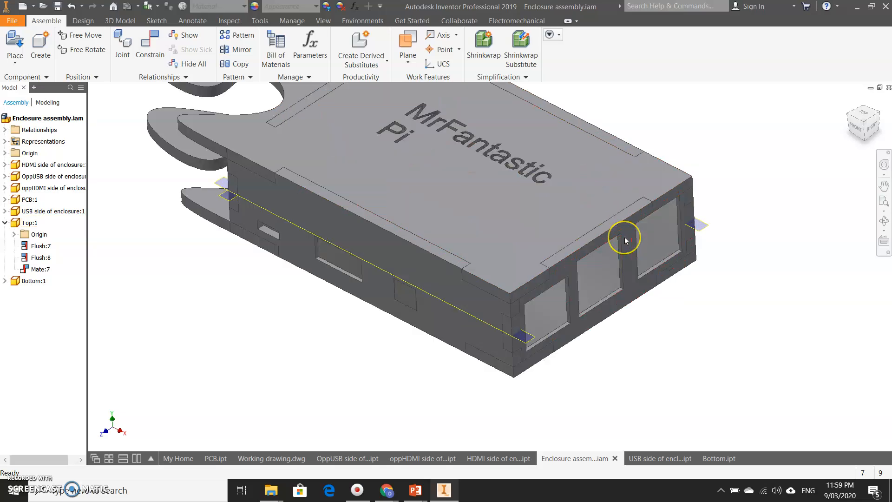
scroll(622, 237, down, 5)
scroll(543, 176, up, 1)
scroll(543, 180, up, 2)
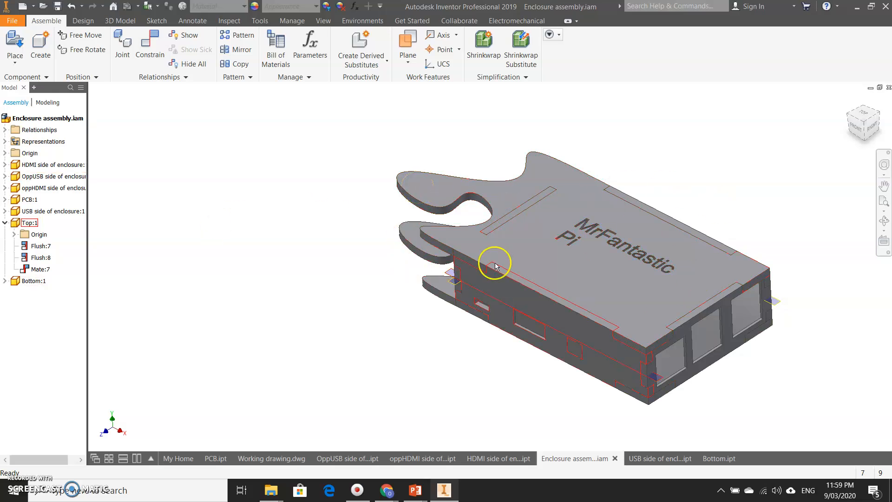
mouse_move(865, 120)
mouse_down()
mouse_move(860, 98)
mouse_move(849, 444)
mouse_move(798, 117)
mouse_move(710, 91)
mouse_move(776, 452)
mouse_move(16, 478)
mouse_move(128, 400)
mouse_move(149, 319)
mouse_move(168, 298)
mouse_move(174, 368)
mouse_move(127, 402)
mouse_move(127, 294)
mouse_move(140, 378)
mouse_move(125, 412)
mouse_move(863, 94)
mouse_up()
click(863, 93)
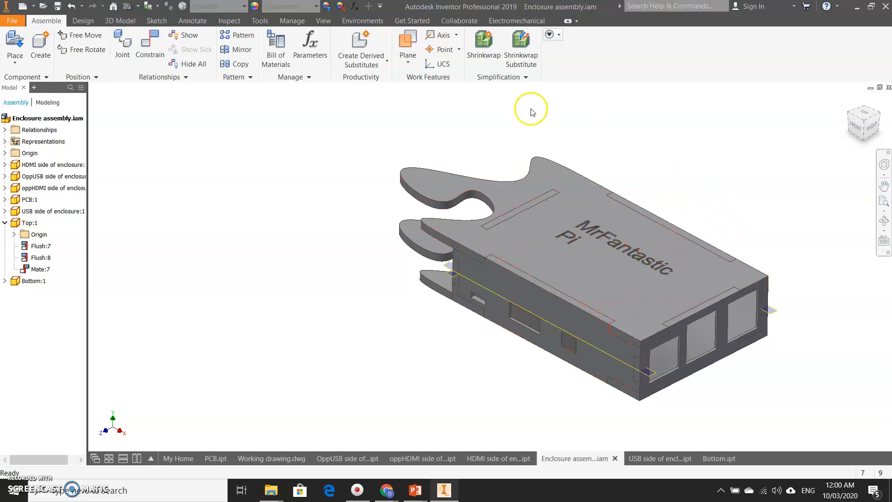
Save the enclosure assembly together with its changed Bottom.ipt part.
click(16, 20)
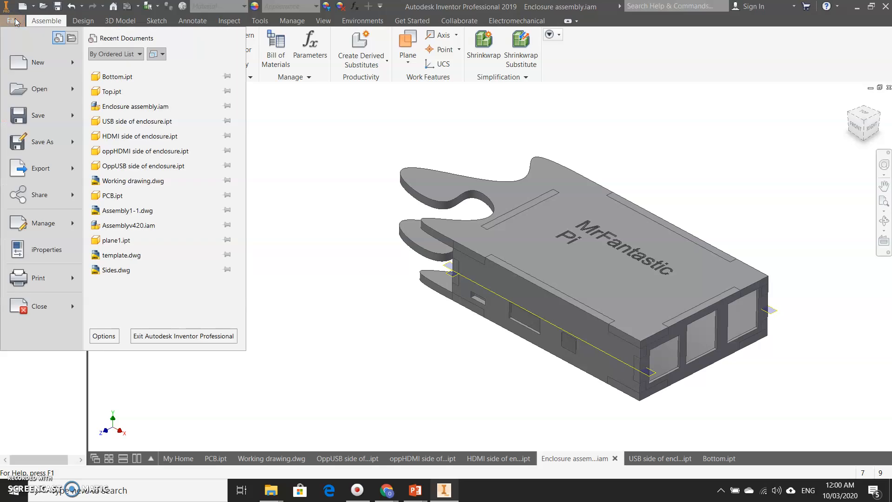
click(36, 115)
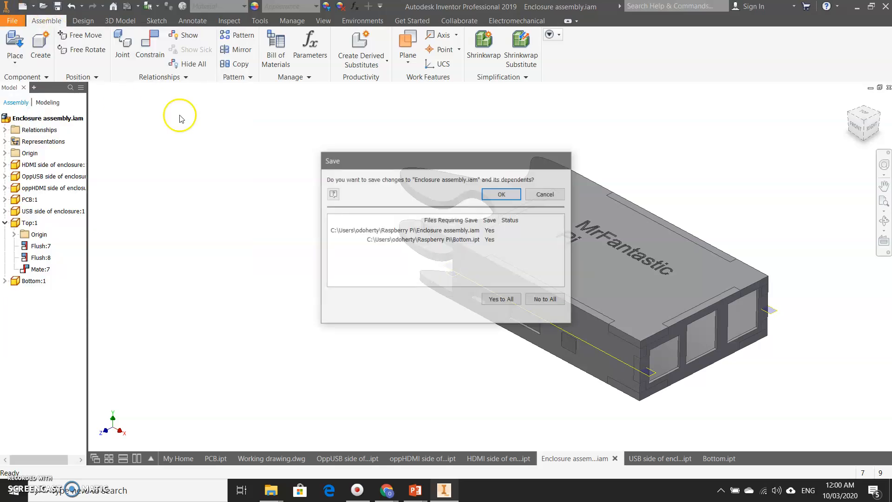
click(505, 301)
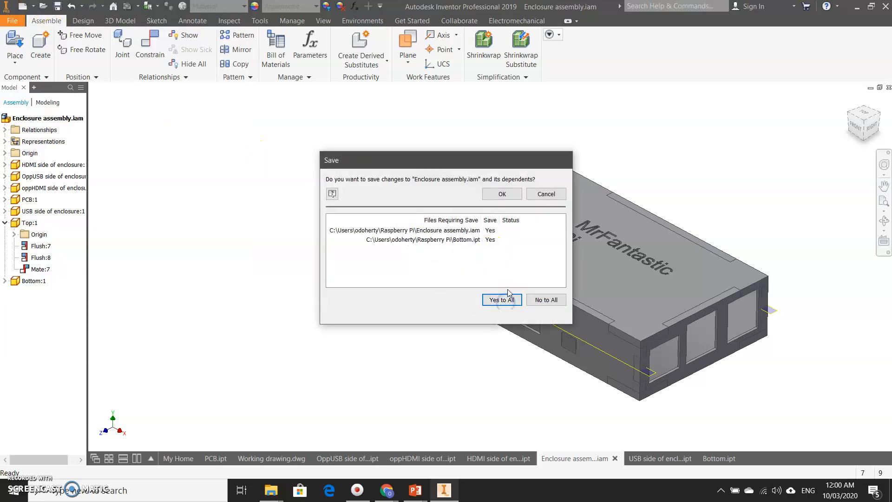